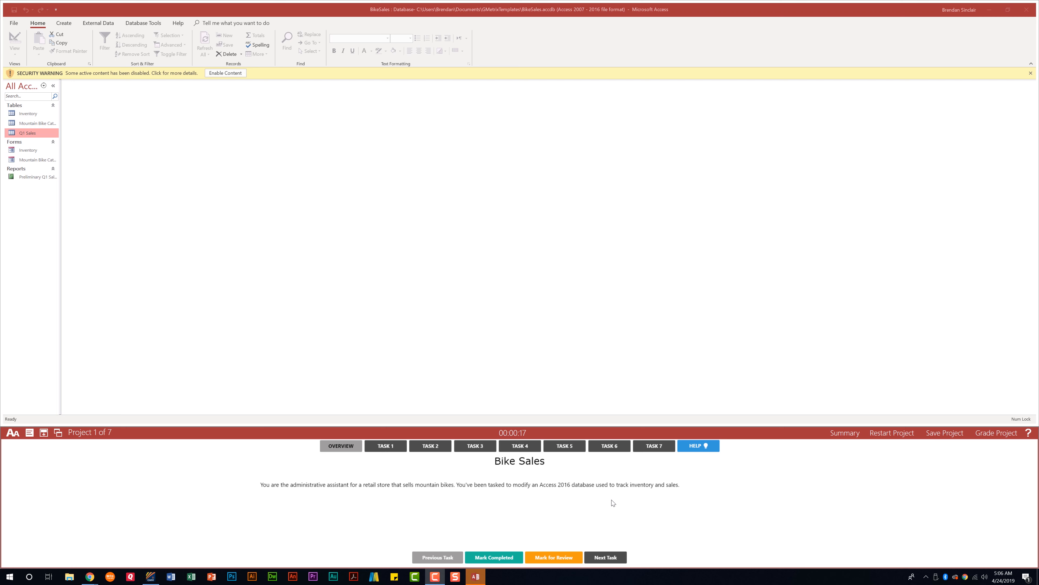
# - Enable the database's blocked content, delete the Preliminary Q1 Sales report for Task 1 and mark that task completed
pyautogui.click(389, 450)
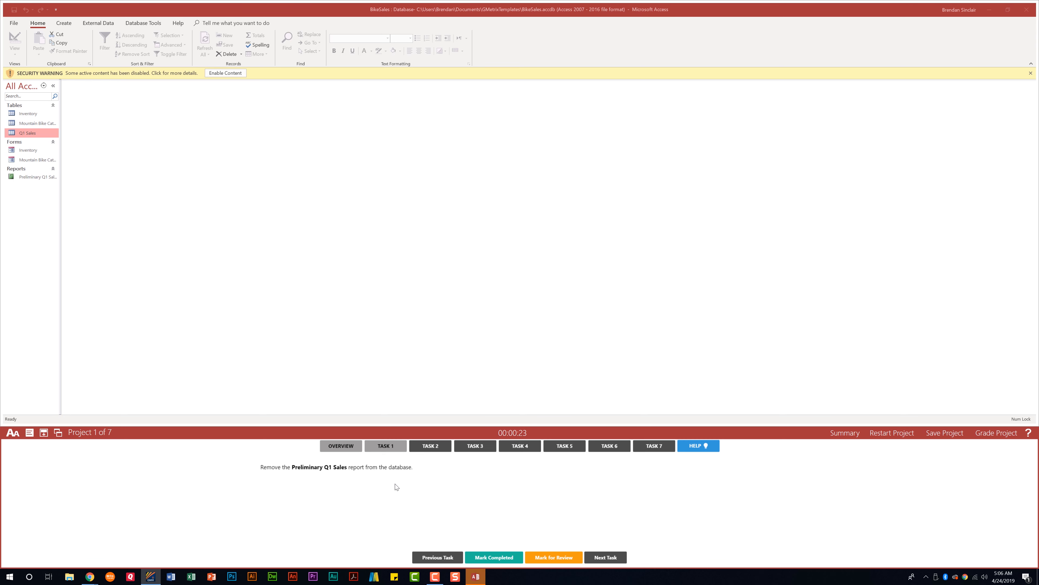
pyautogui.click(234, 73)
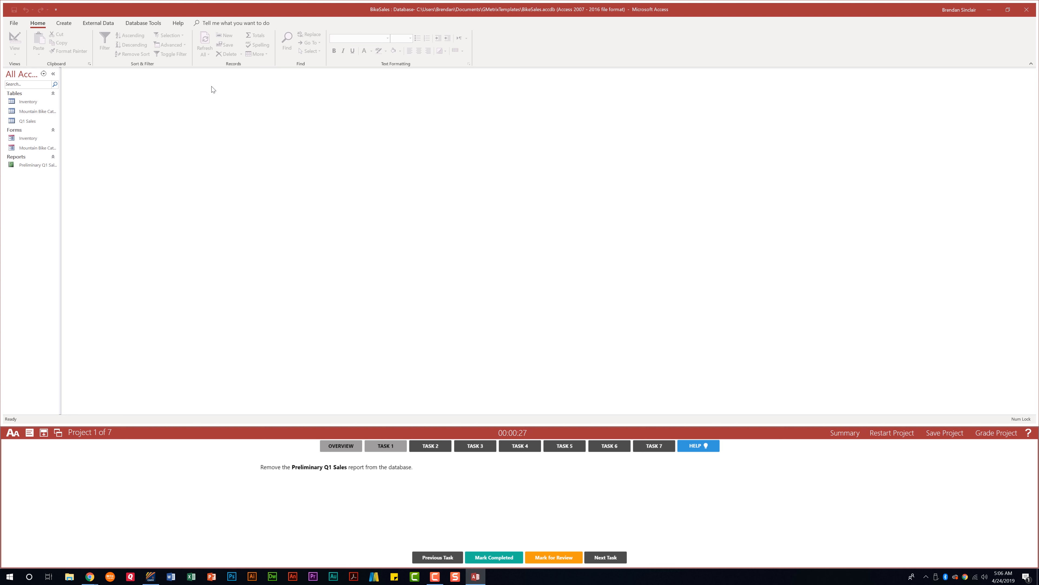
pyautogui.rightClick(35, 167)
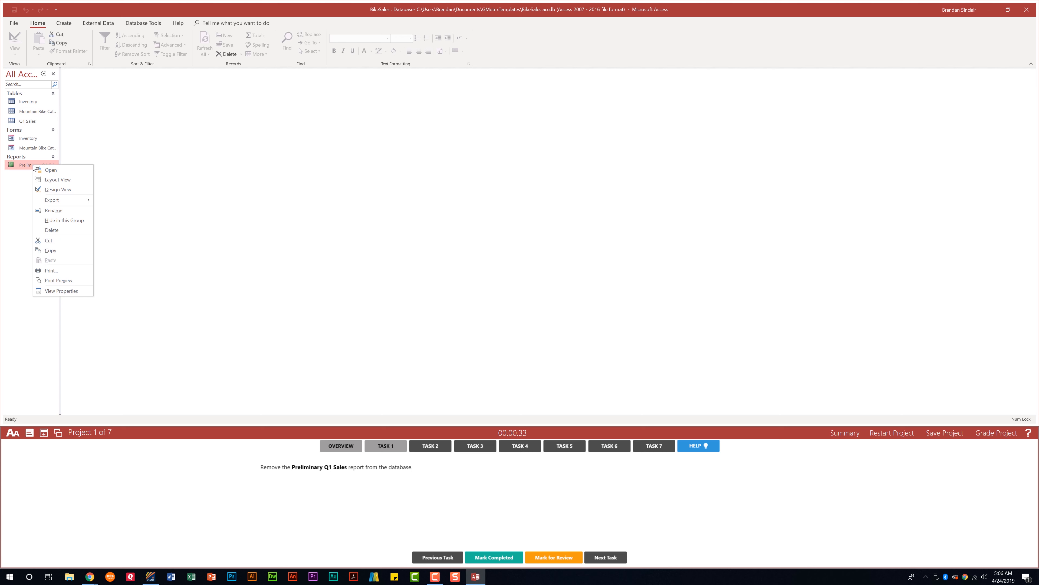
pyautogui.click(61, 230)
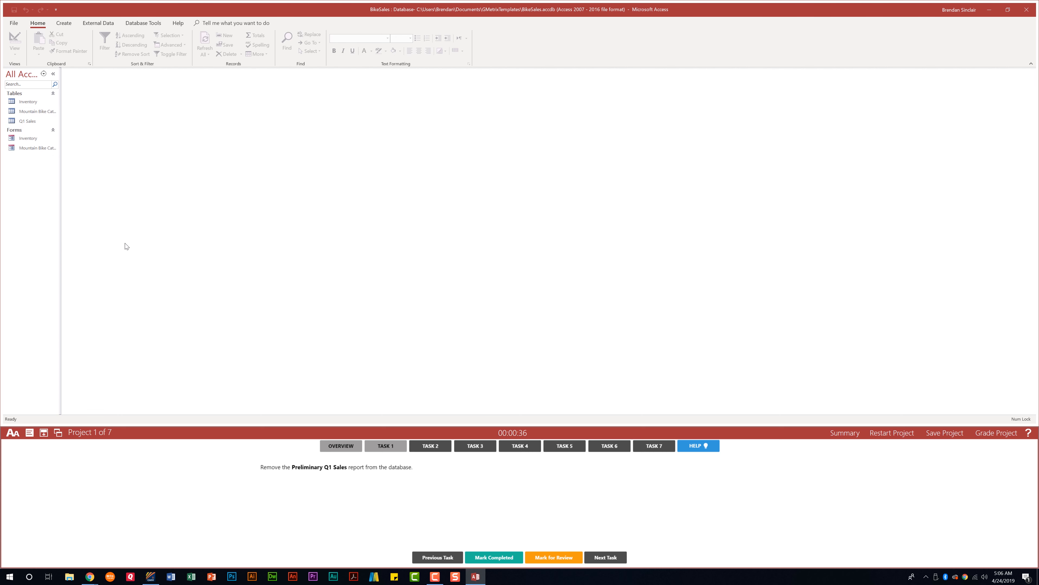
pyautogui.click(496, 558)
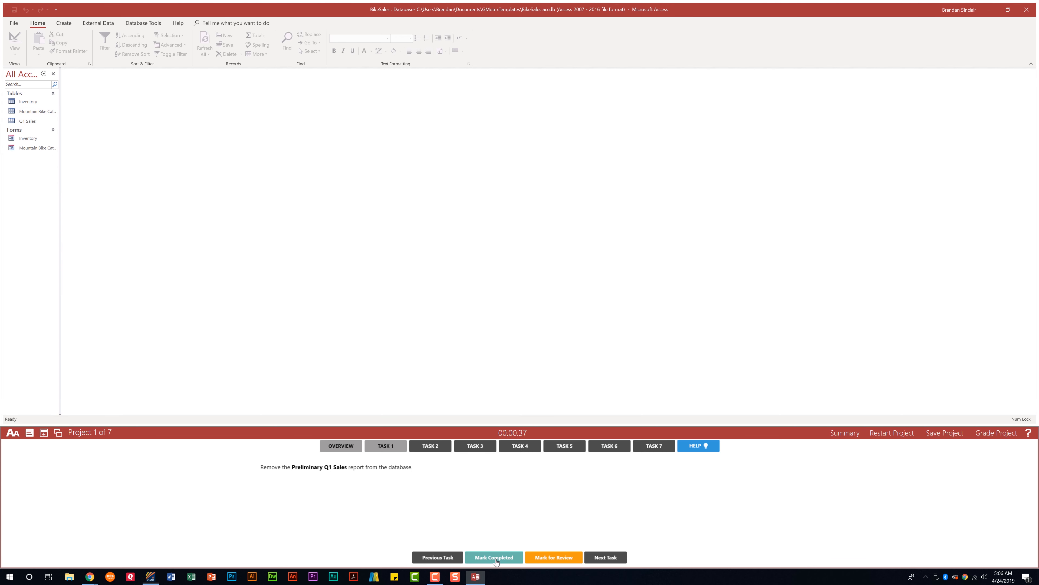
# - For Task 2, add the Mountain Bike Catalog and Q1 Sales tables to the Relationships layout
pyautogui.click(442, 449)
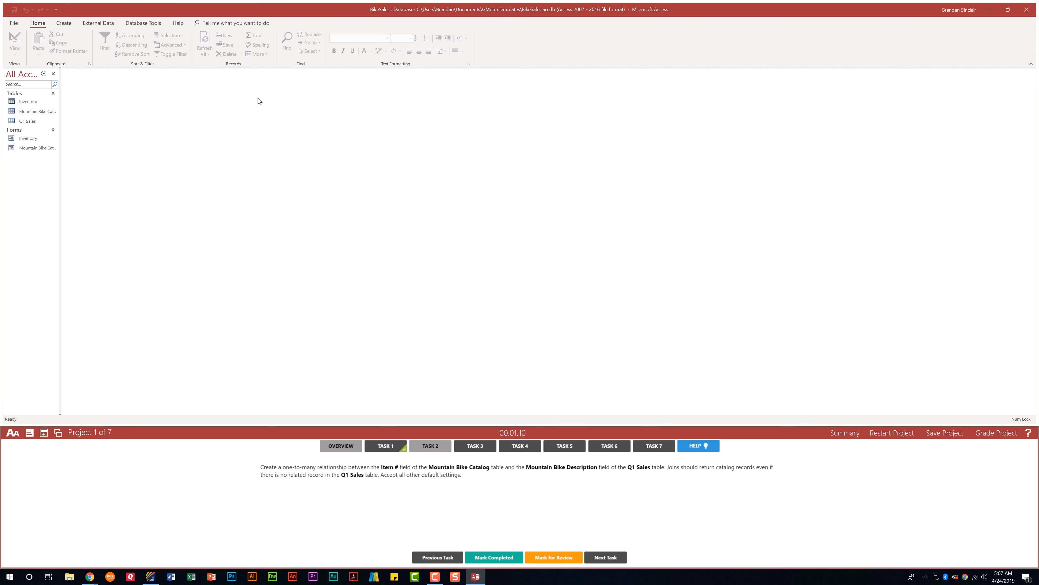
pyautogui.click(155, 25)
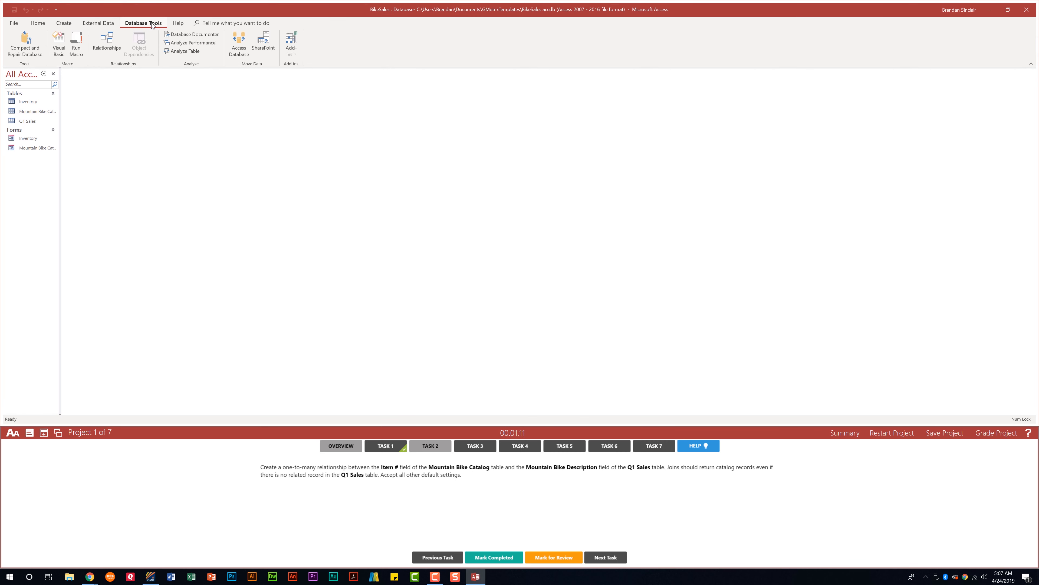
pyautogui.click(117, 44)
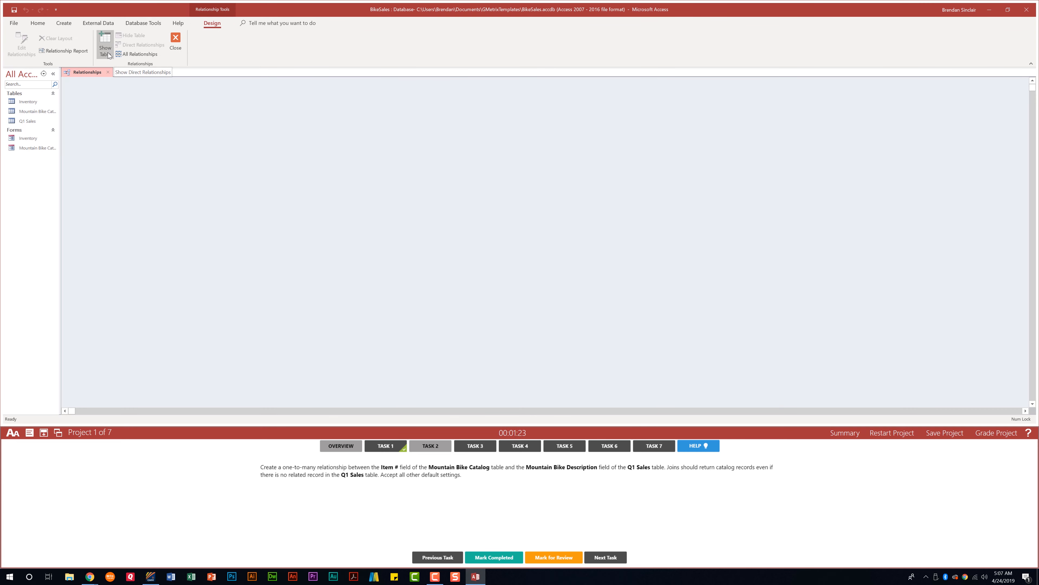
pyautogui.click(108, 54)
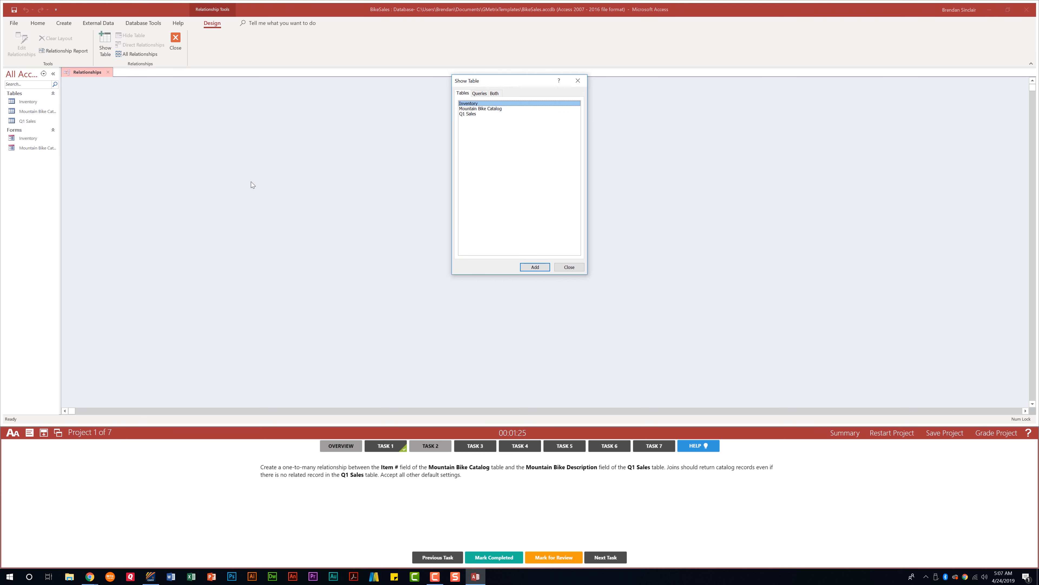
pyautogui.click(493, 109)
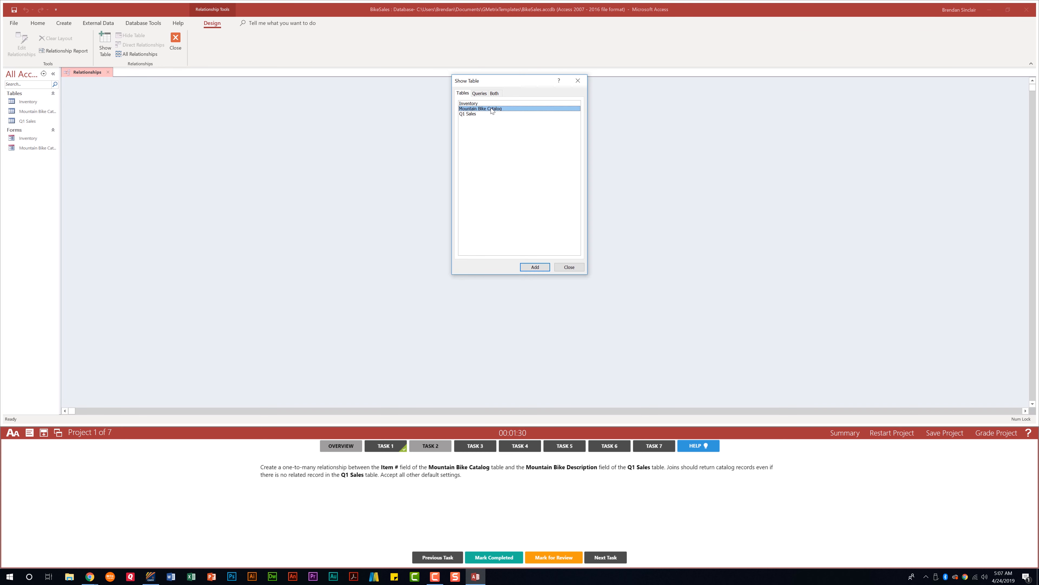
pyautogui.doubleClick(492, 109)
pyautogui.doubleClick(465, 113)
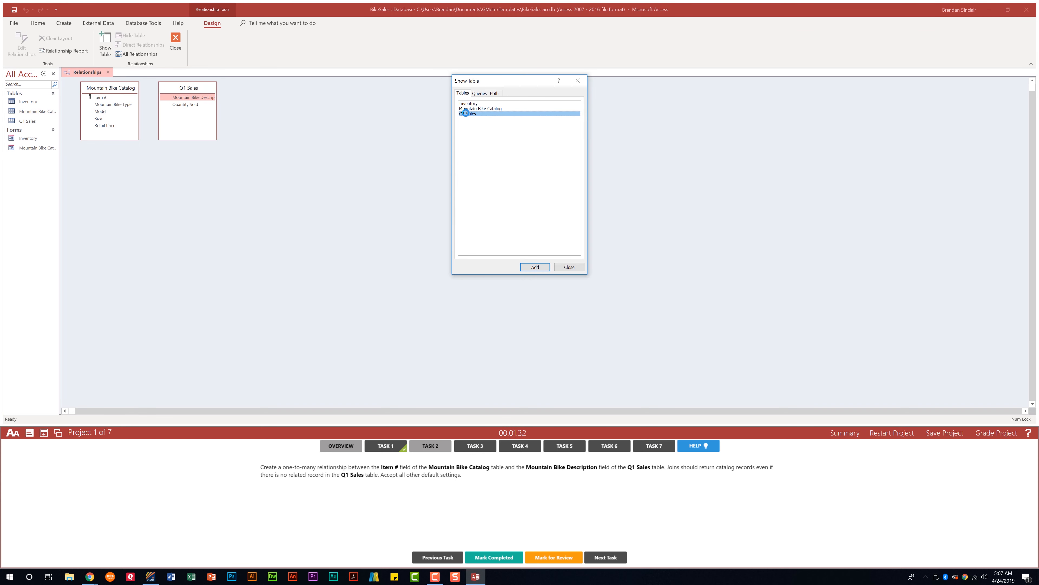
pyautogui.click(574, 269)
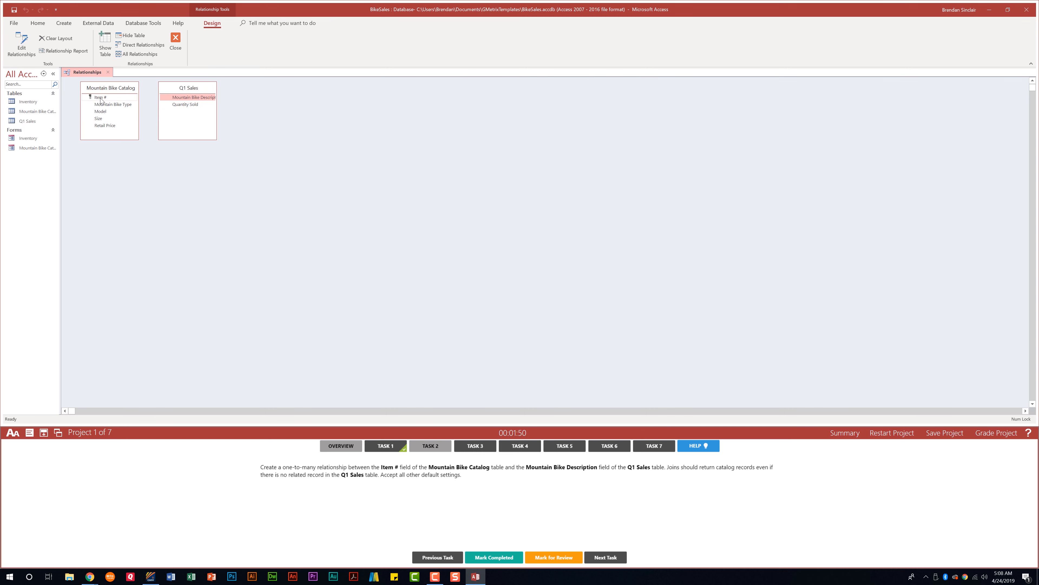
# - Relate Item # to Q1 Sales' Mountain Bike Description, with a join including all Mountain Bike Catalog records, and mark Task 2 completed
pyautogui.moveTo(101, 99); pyautogui.dragTo(207, 102)
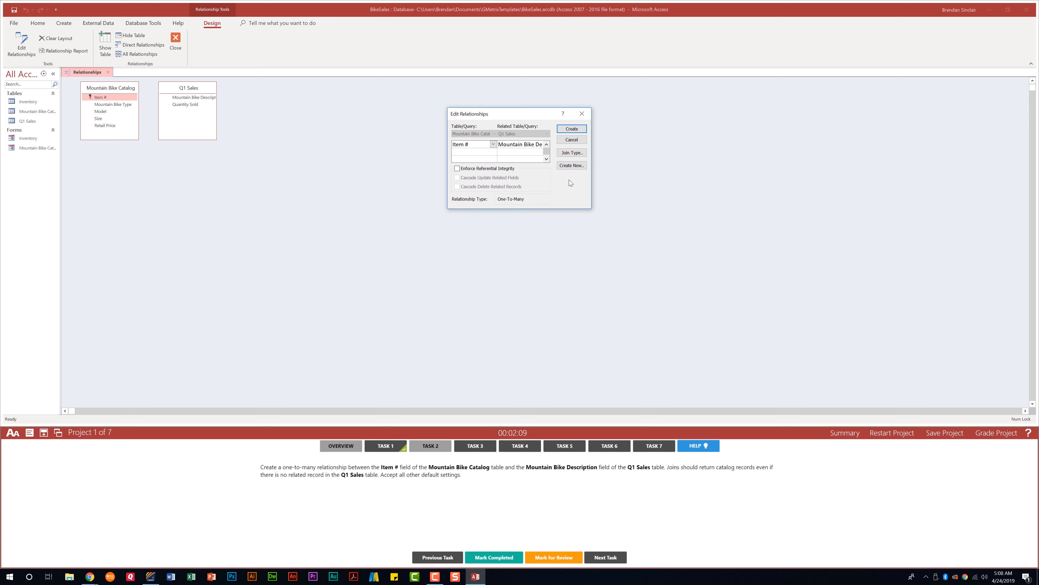
pyautogui.click(579, 156)
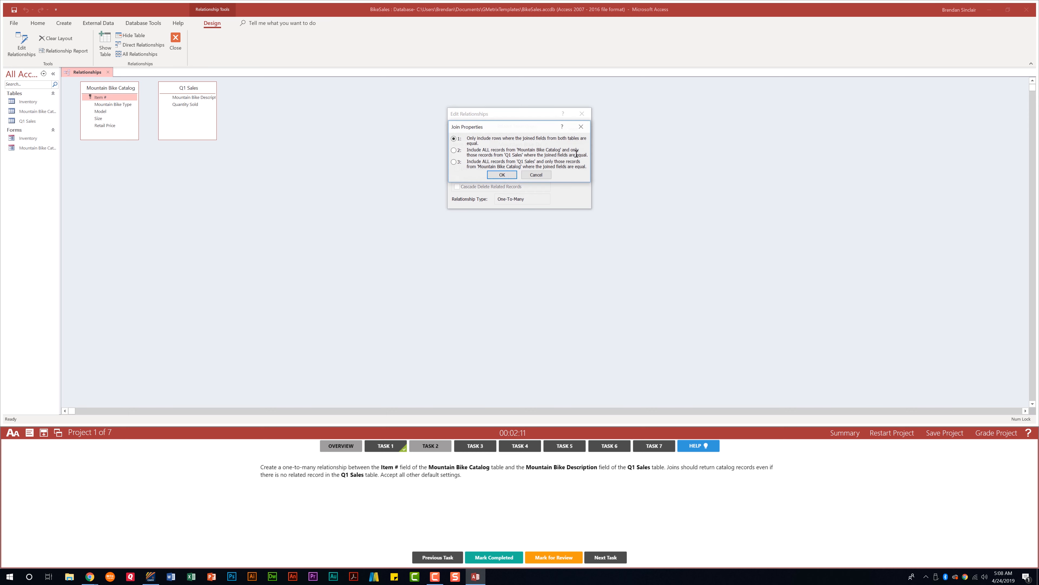
pyautogui.click(454, 150)
pyautogui.click(506, 175)
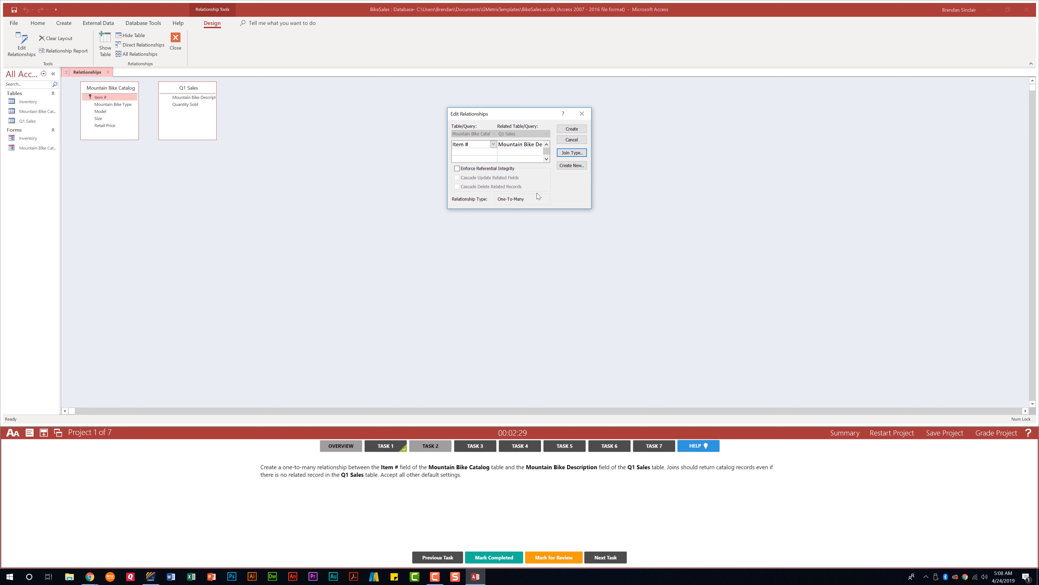
pyautogui.click(572, 129)
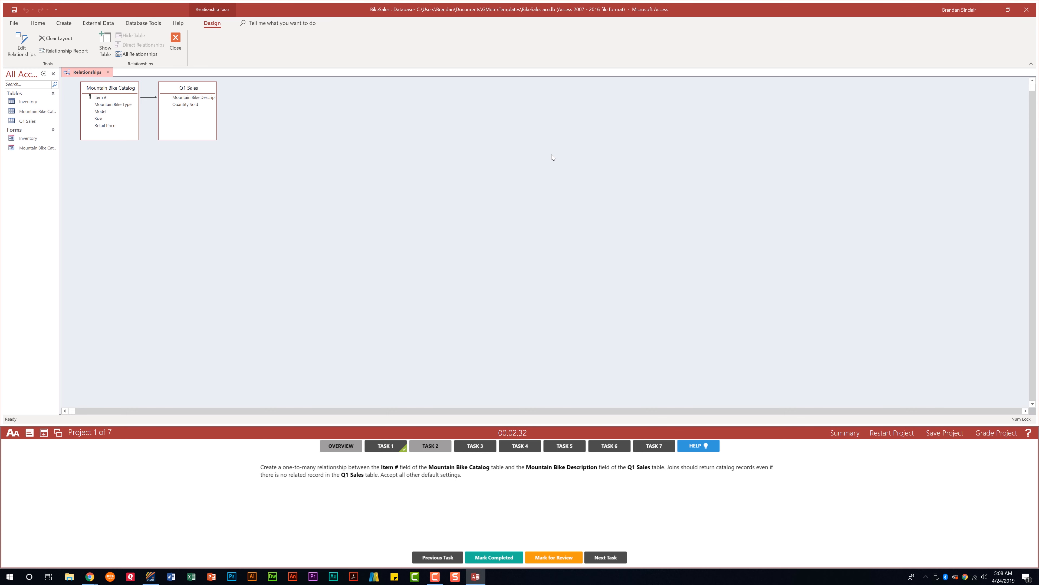
pyautogui.click(497, 559)
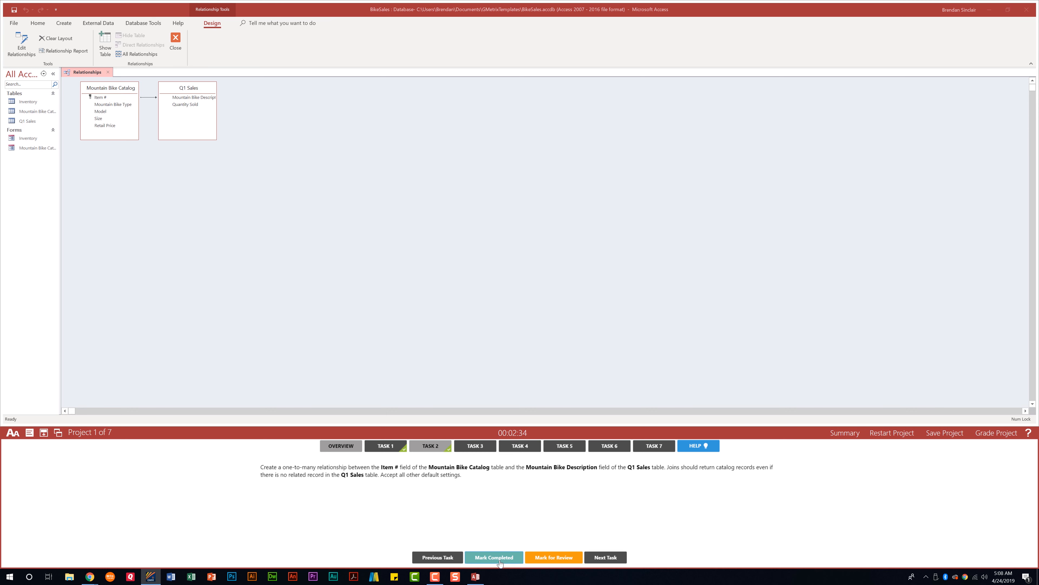
# - For Task 3, create a navigation form with the Vertical Tabs, Left layout
pyautogui.click(475, 448)
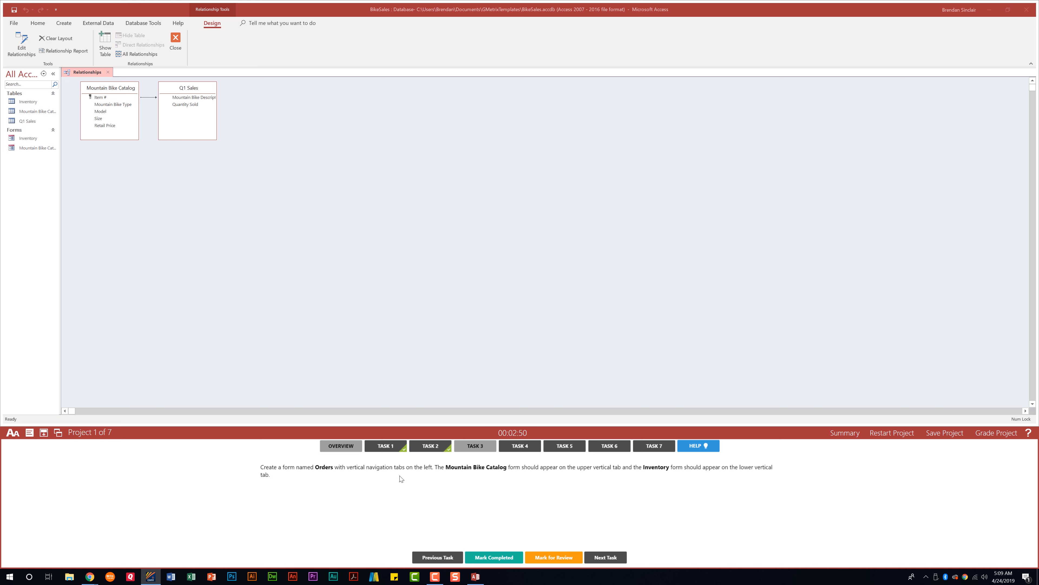
pyautogui.click(65, 24)
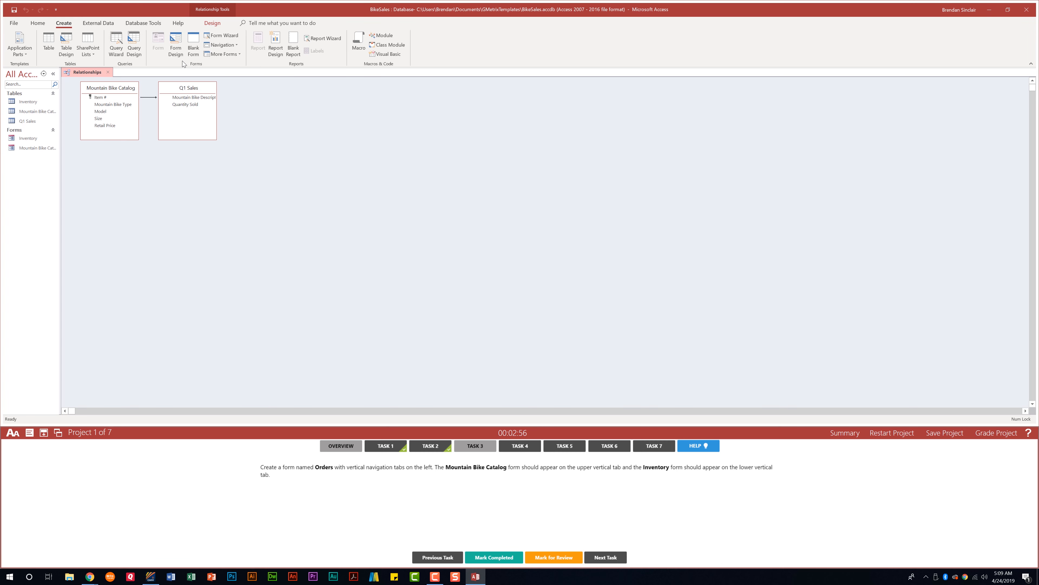
pyautogui.click(237, 45)
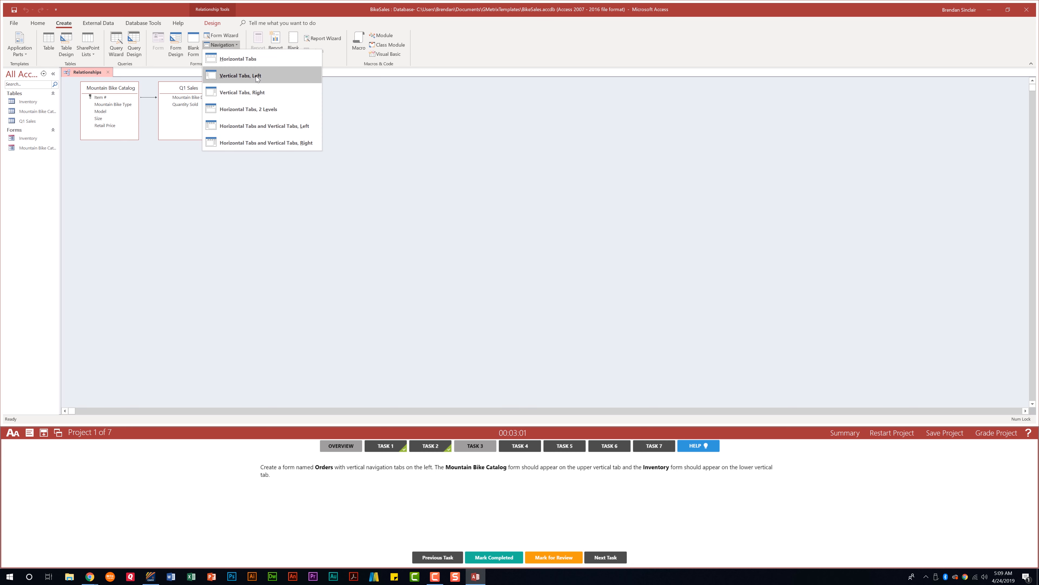
pyautogui.click(263, 77)
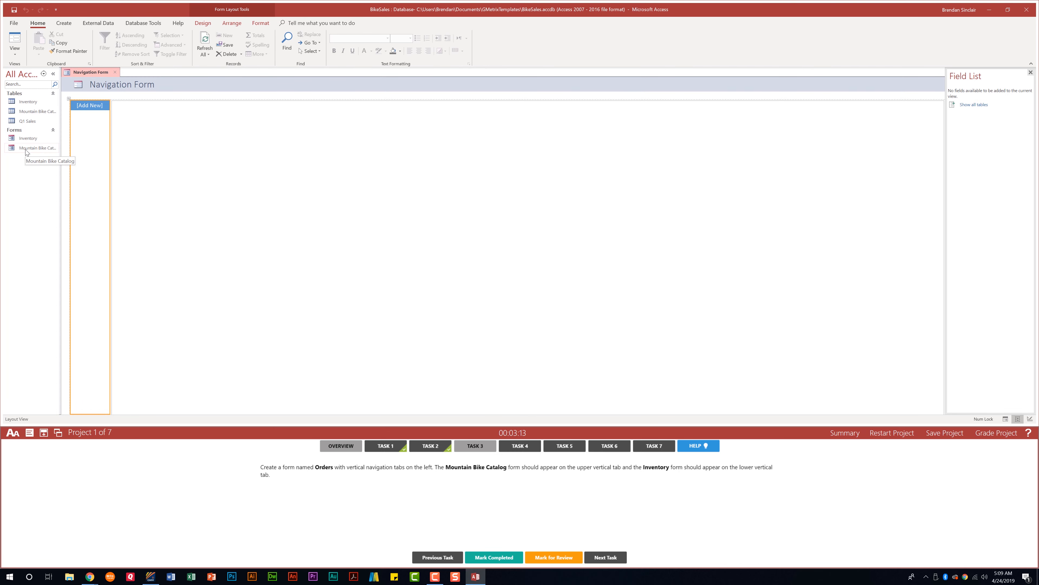
# - Add the Mountain Bike Catalog form as the upper navigation tab and the Inventory form as the tab below it
pyautogui.moveTo(26, 151); pyautogui.dragTo(92, 112)
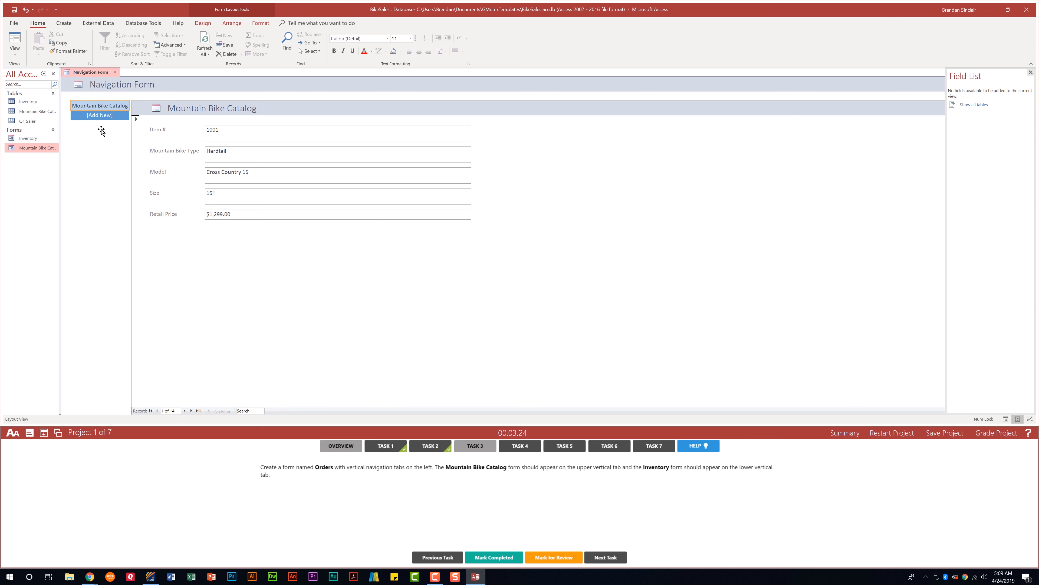
pyautogui.click(15, 141)
pyautogui.moveTo(13, 141); pyautogui.dragTo(99, 122)
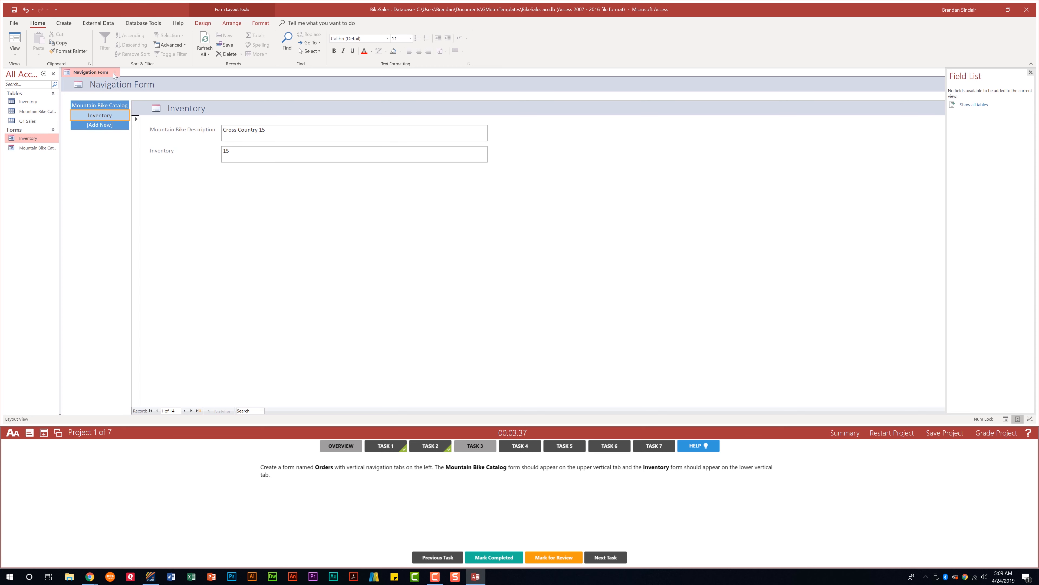
# - Save the navigation form under the name Orders and mark Task 3 completed
pyautogui.hotkey('ctrl', 's')
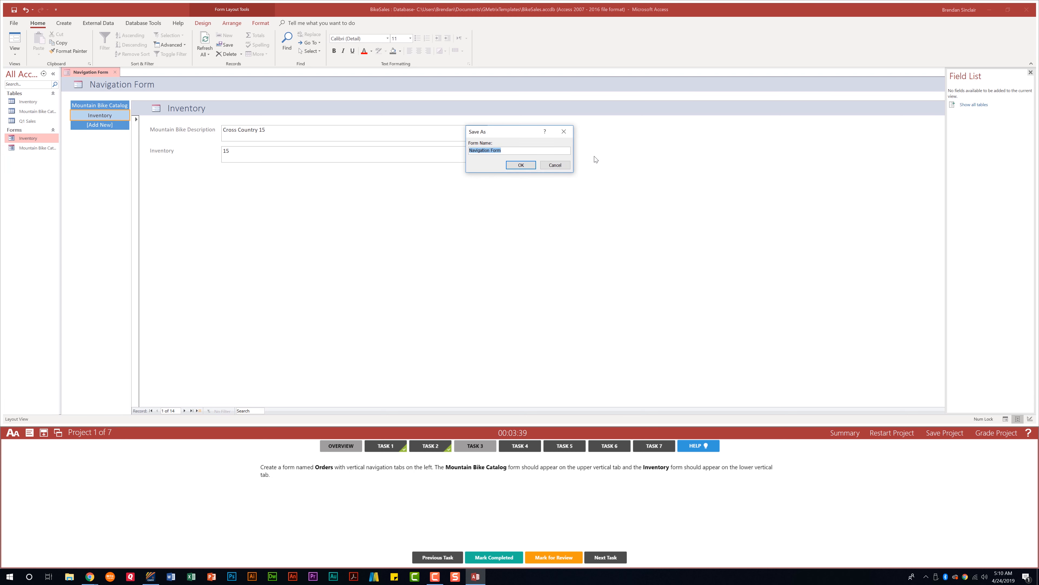
pyautogui.write('Orders')
pyautogui.click(522, 165)
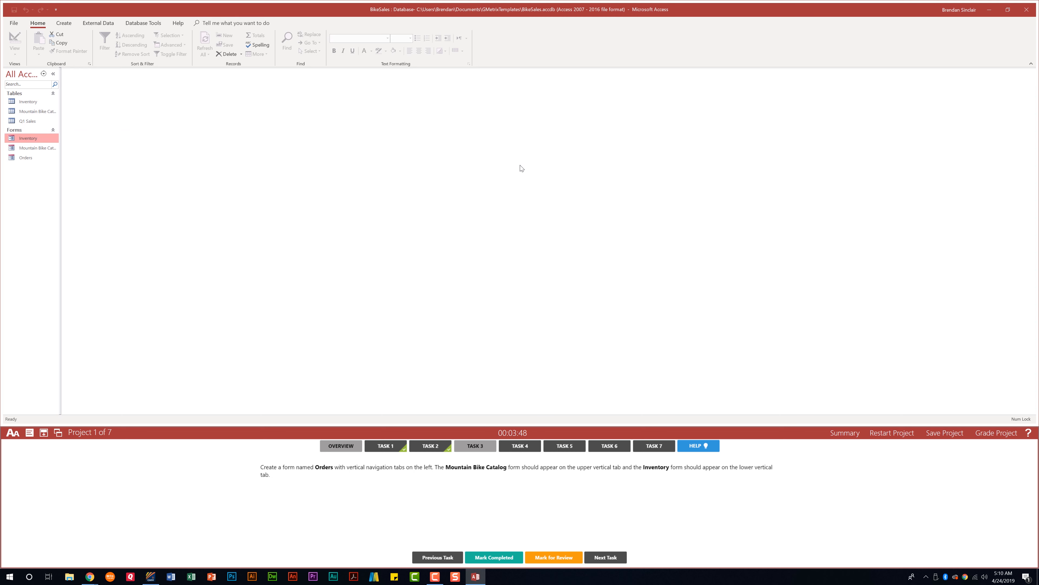
pyautogui.click(497, 558)
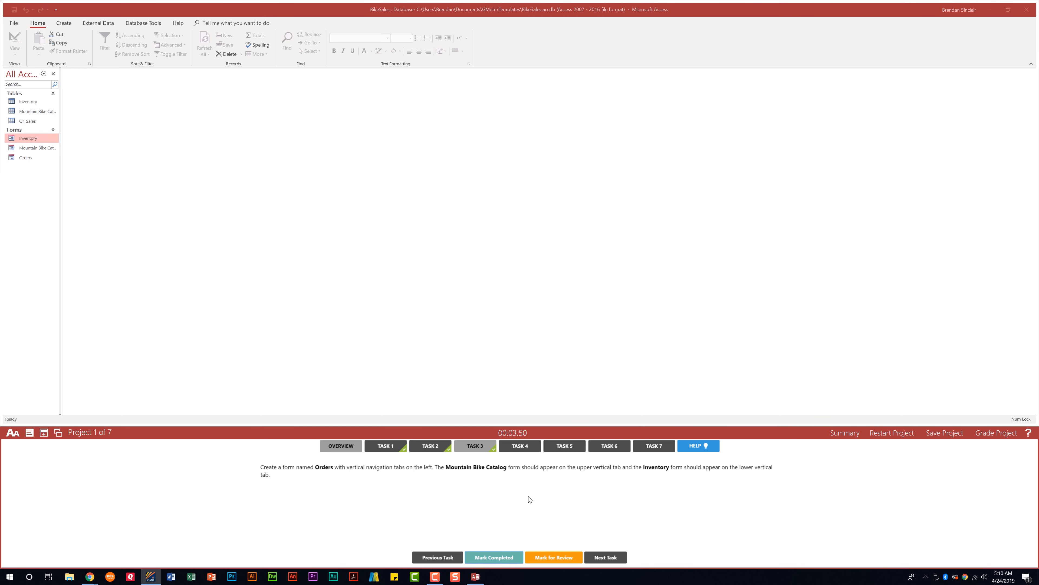
# - For Task 4, enable Compact on Close in the current database's options and mark the task completed
pyautogui.click(526, 447)
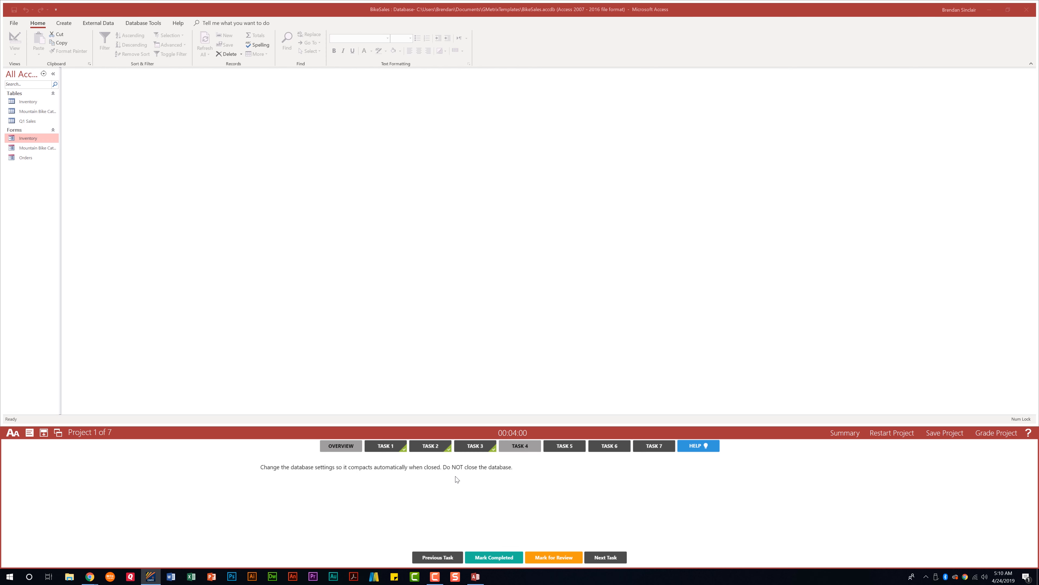
pyautogui.click(12, 24)
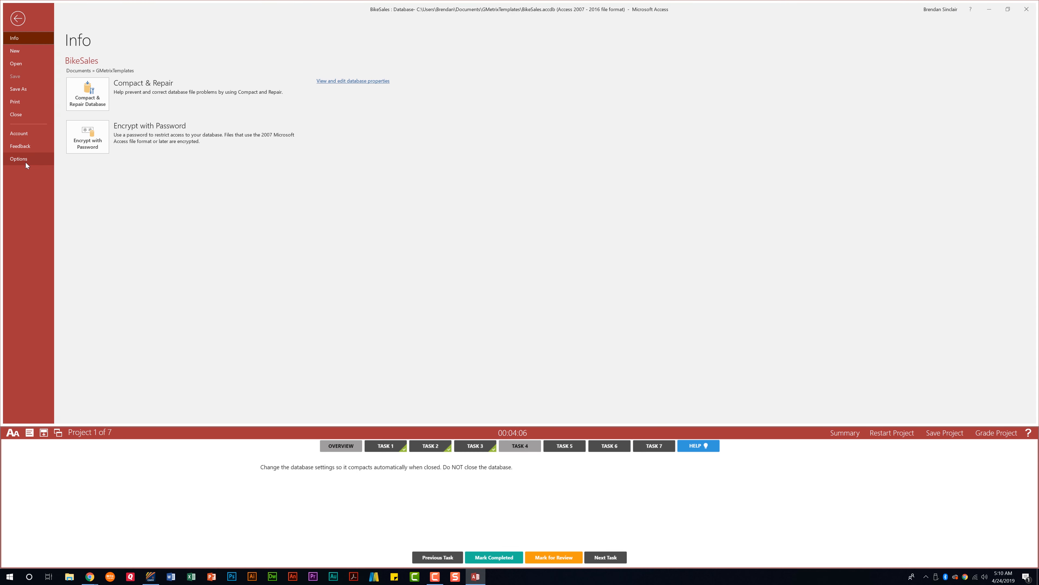
pyautogui.click(25, 163)
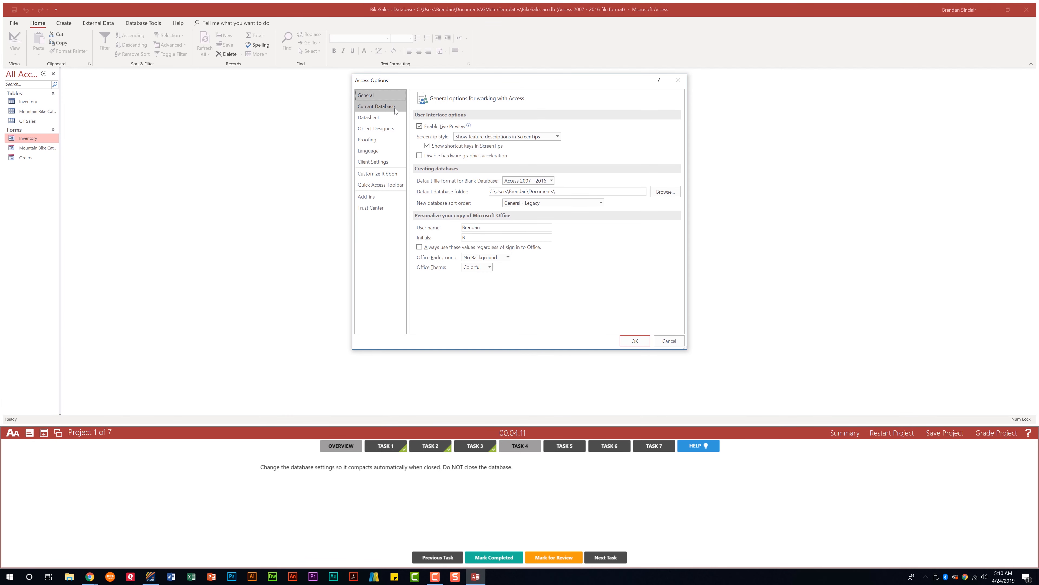
pyautogui.click(395, 108)
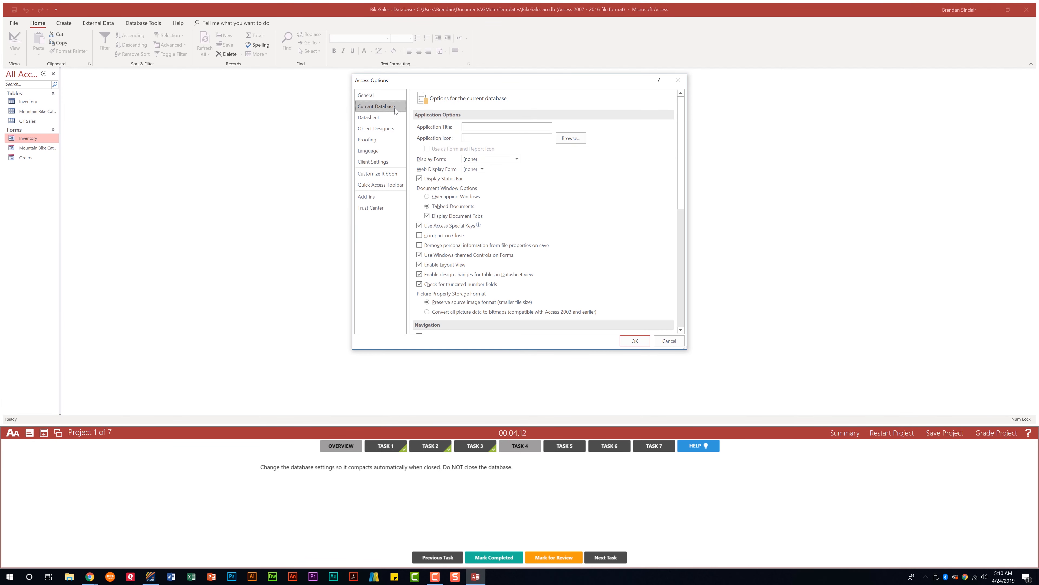
pyautogui.click(420, 237)
pyautogui.click(641, 341)
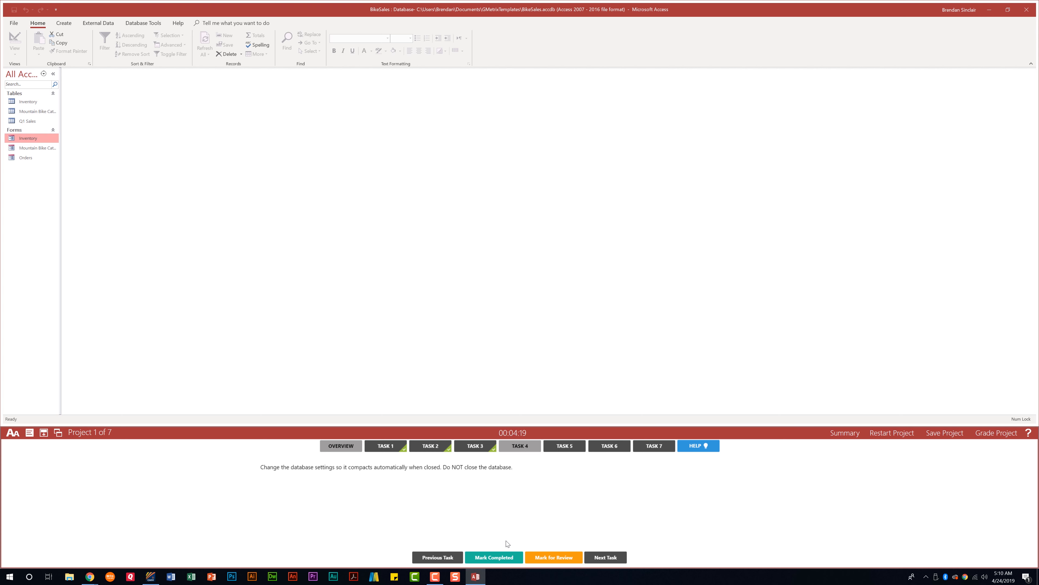
pyautogui.click(503, 558)
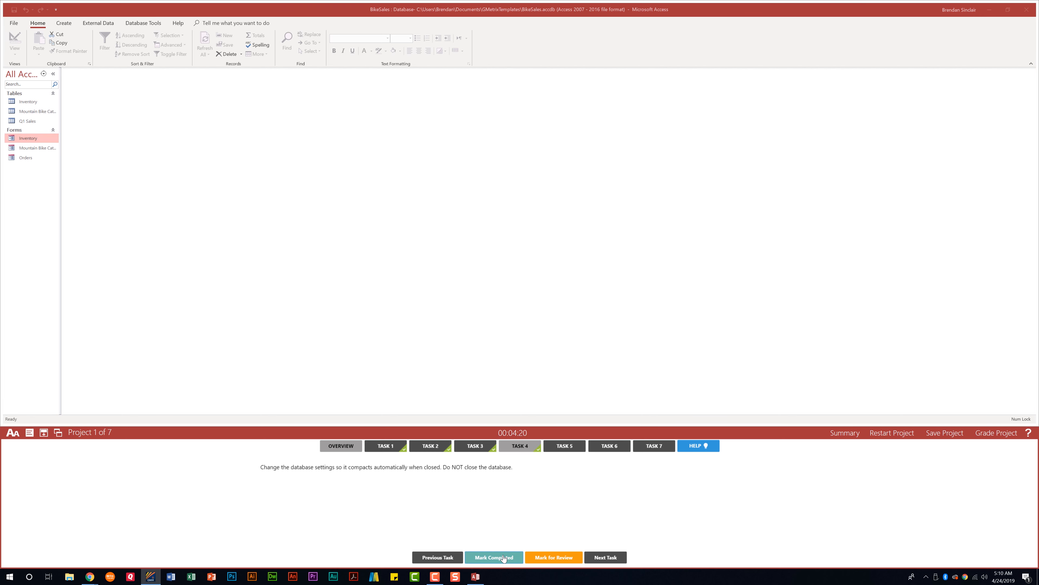
# - For Task 5, publish the Mountain Bike Catalog table as a PDF named Catalog in the GMetrixTemplates folder and mark the task completed
pyautogui.click(566, 445)
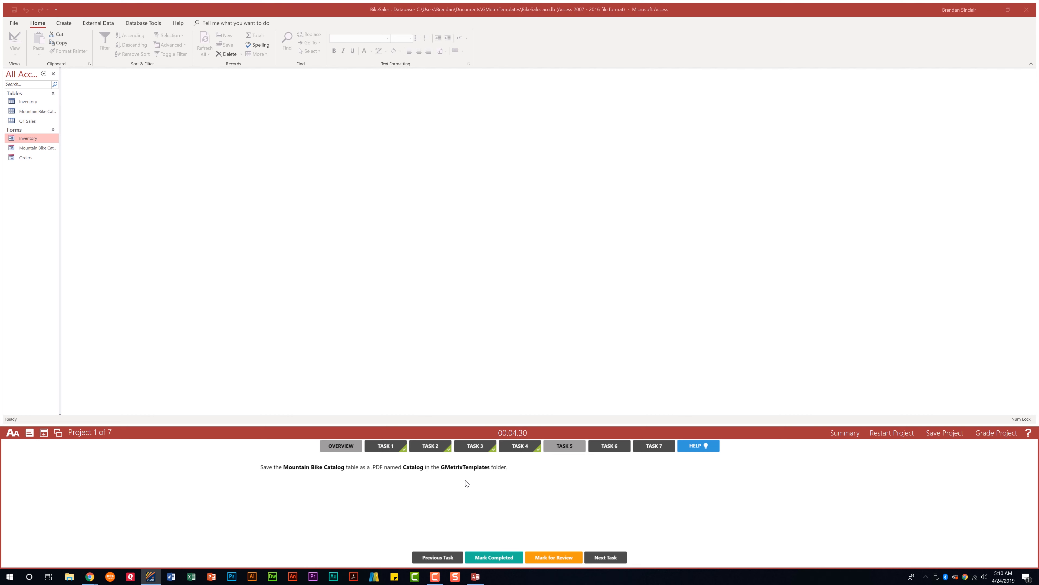
pyautogui.click(42, 111)
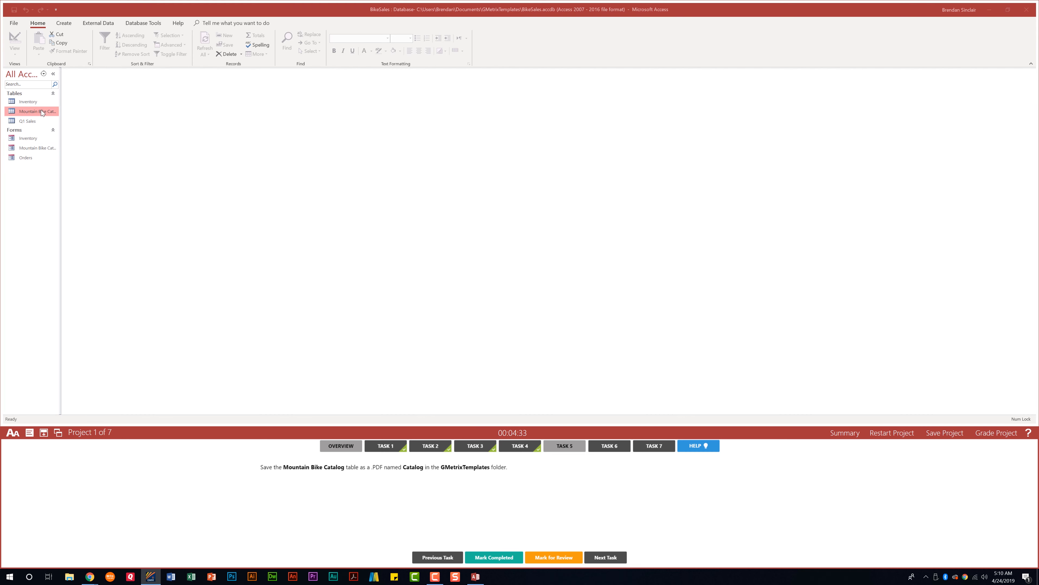
pyautogui.doubleClick(42, 112)
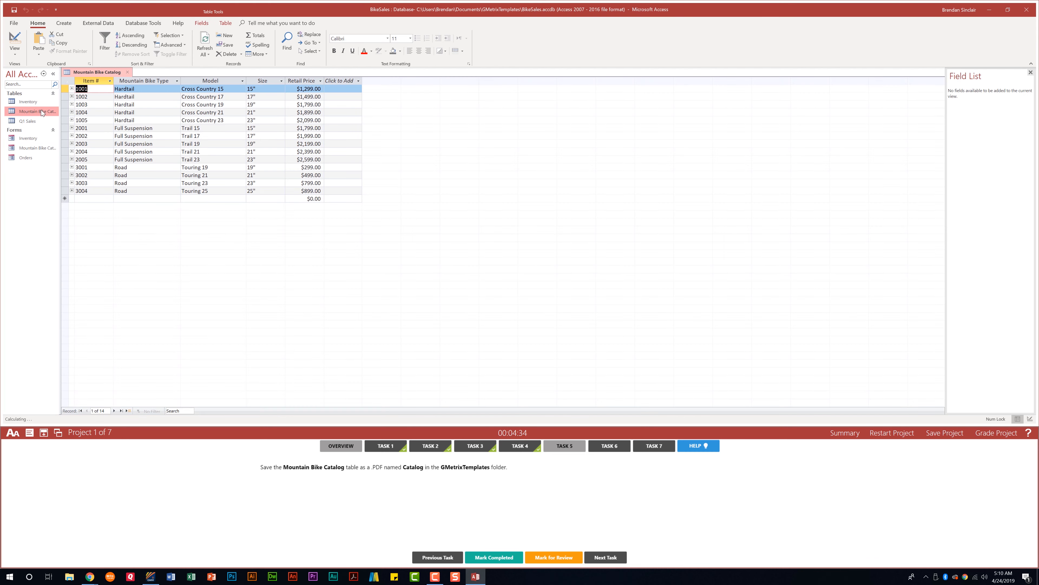
pyautogui.click(106, 24)
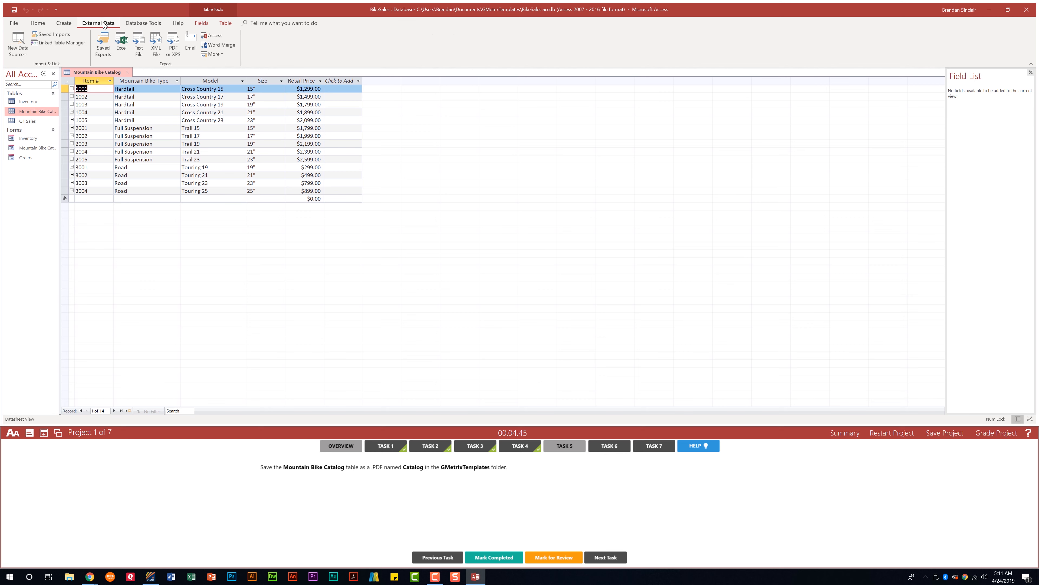
pyautogui.click(175, 56)
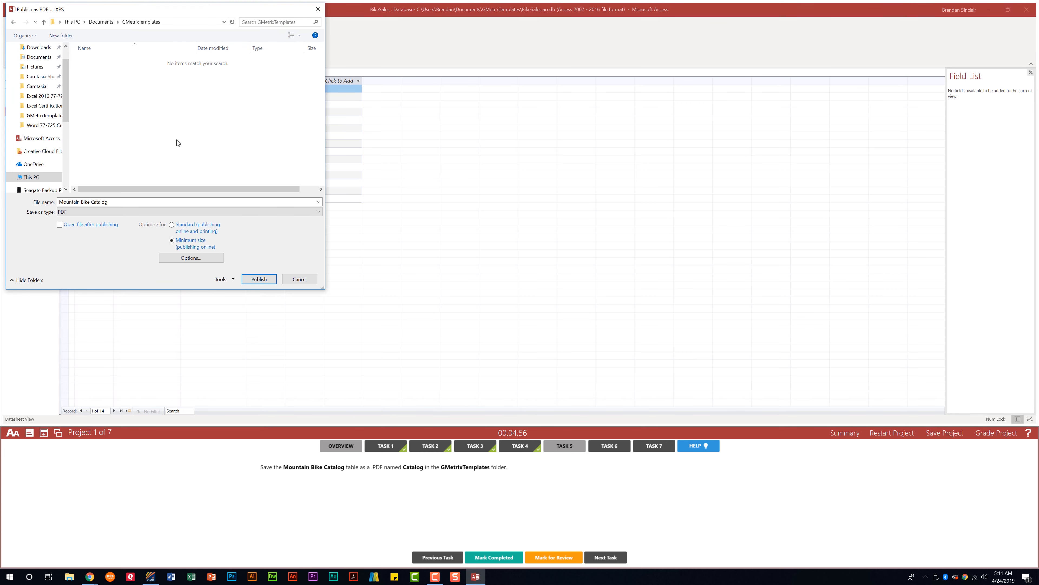
pyautogui.tripleClick(142, 202)
pyautogui.write('Catalog')
pyautogui.click(264, 281)
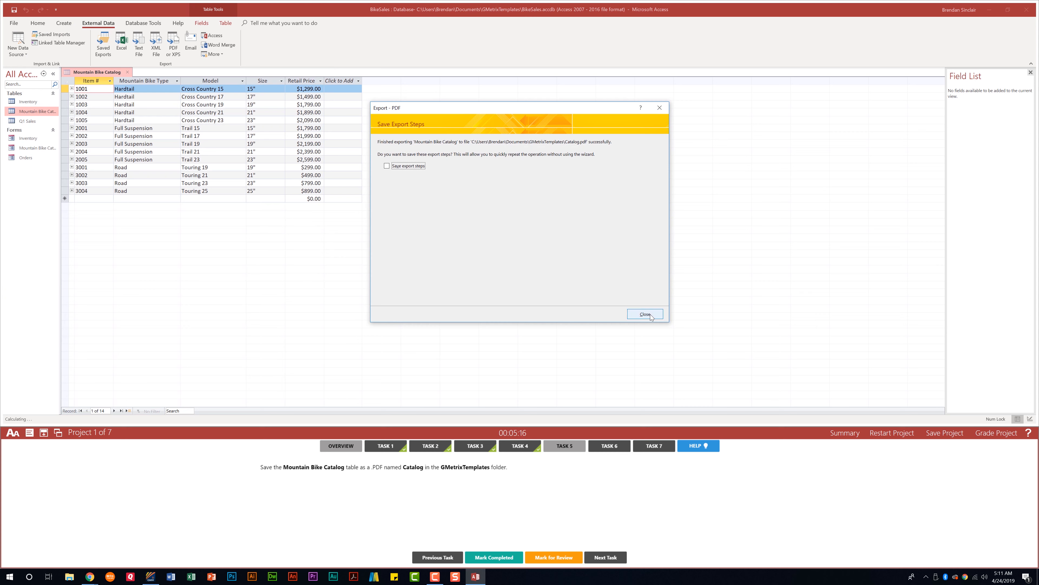
pyautogui.click(651, 315)
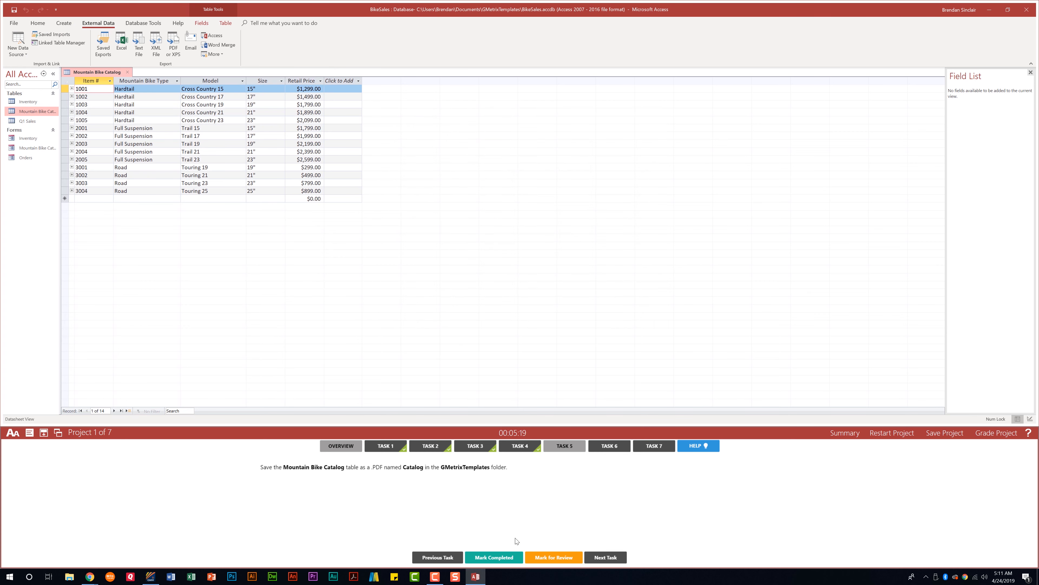
pyautogui.click(511, 559)
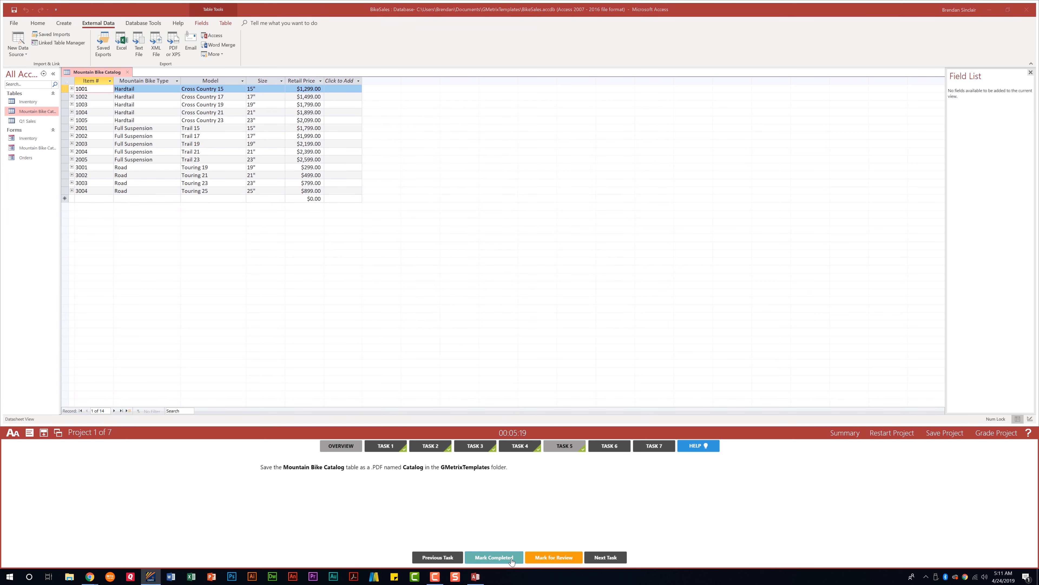
# - For Task 6, close the open table and choose the AnnualSale workbook in the GMetrixTemplates folder as a new Excel data source
pyautogui.click(620, 447)
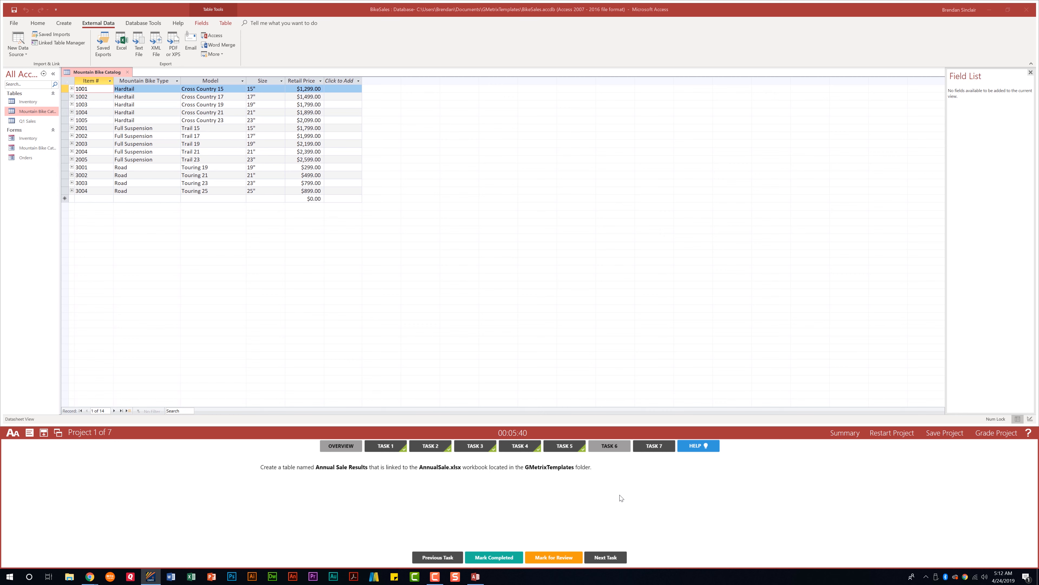
pyautogui.click(127, 72)
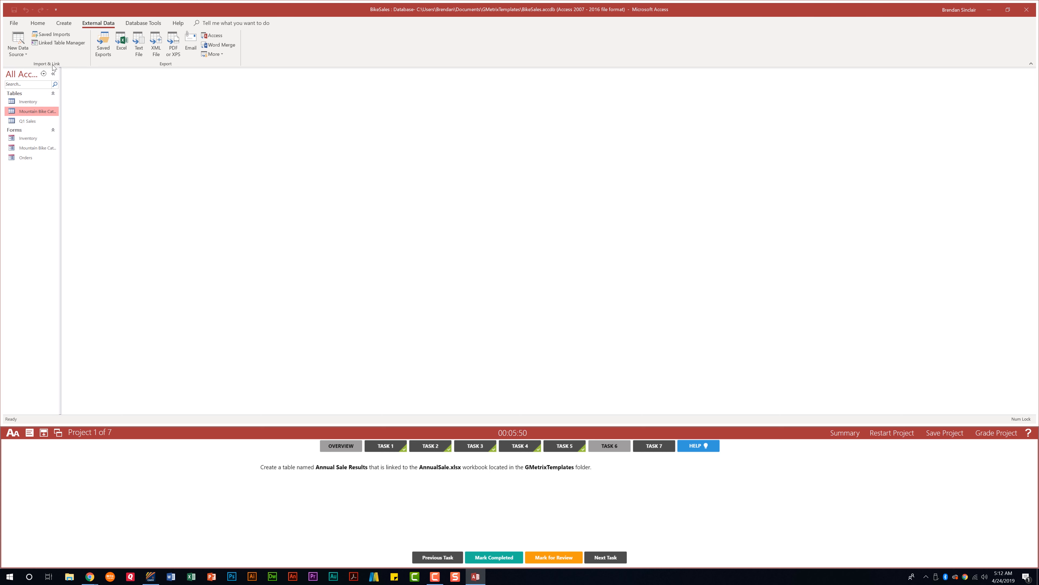
pyautogui.click(24, 53)
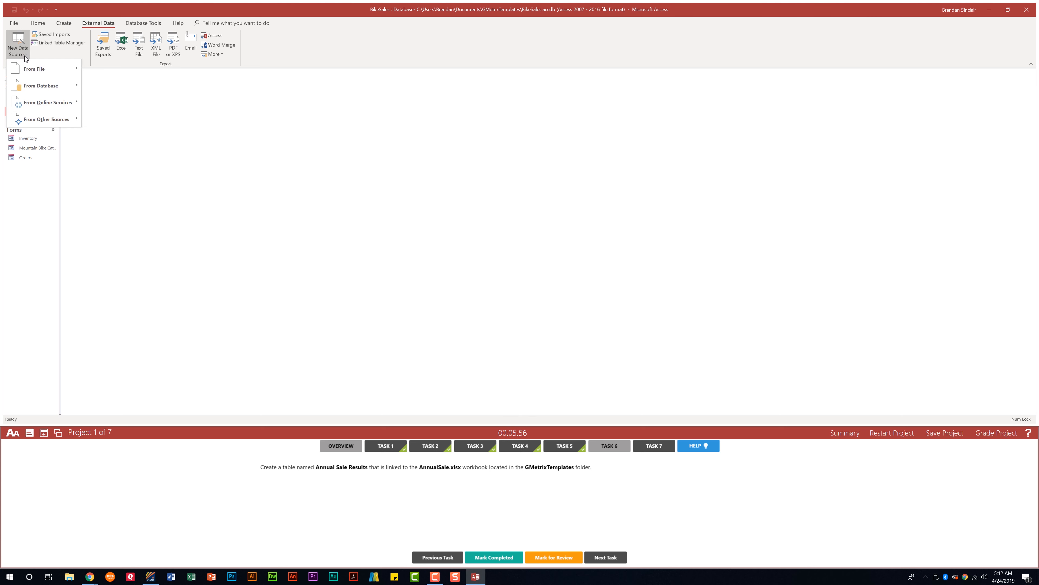
pyautogui.moveTo(63, 71)
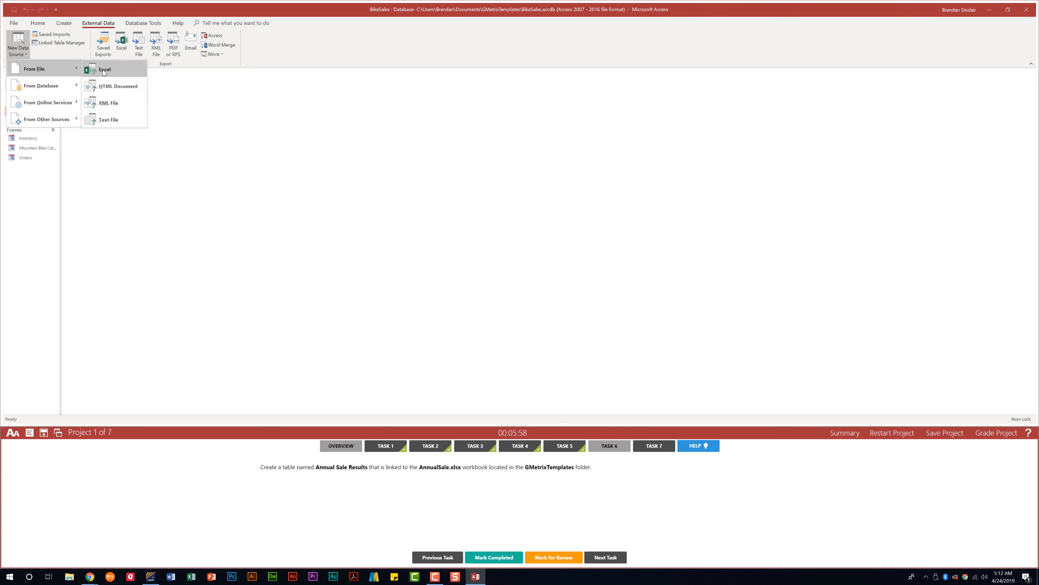
pyautogui.click(131, 72)
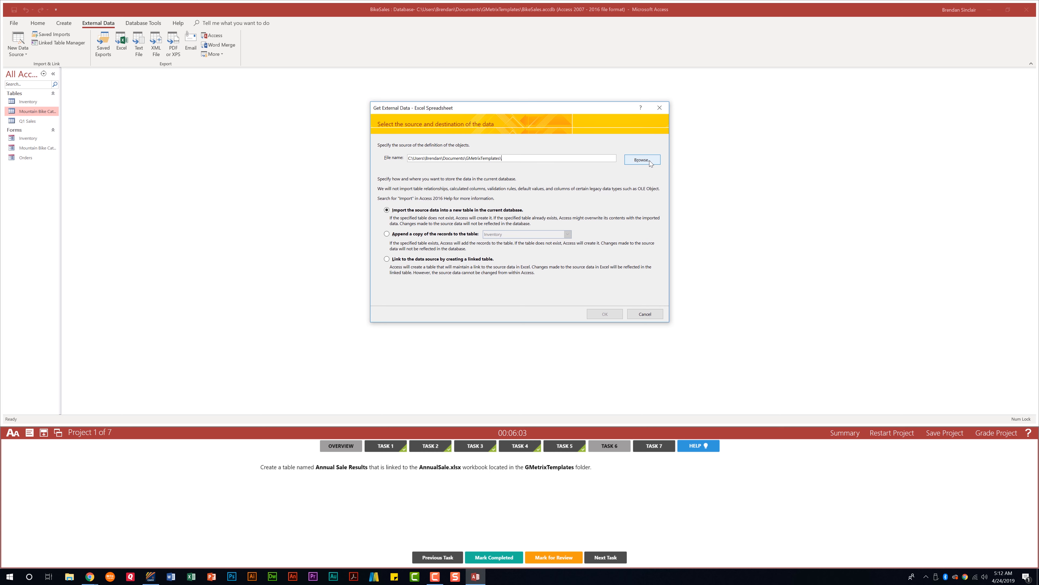
pyautogui.click(650, 160)
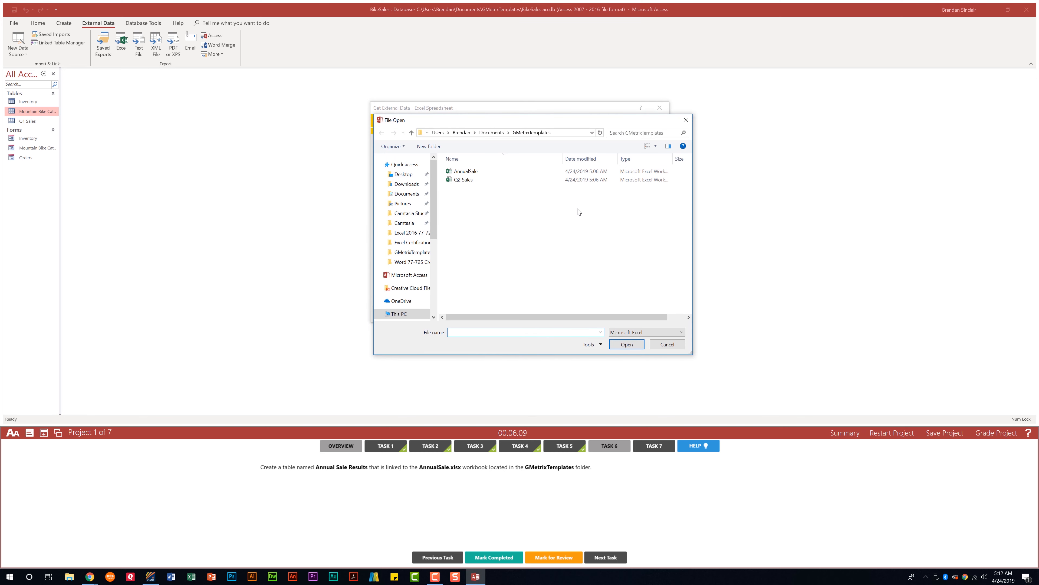
pyautogui.click(484, 170)
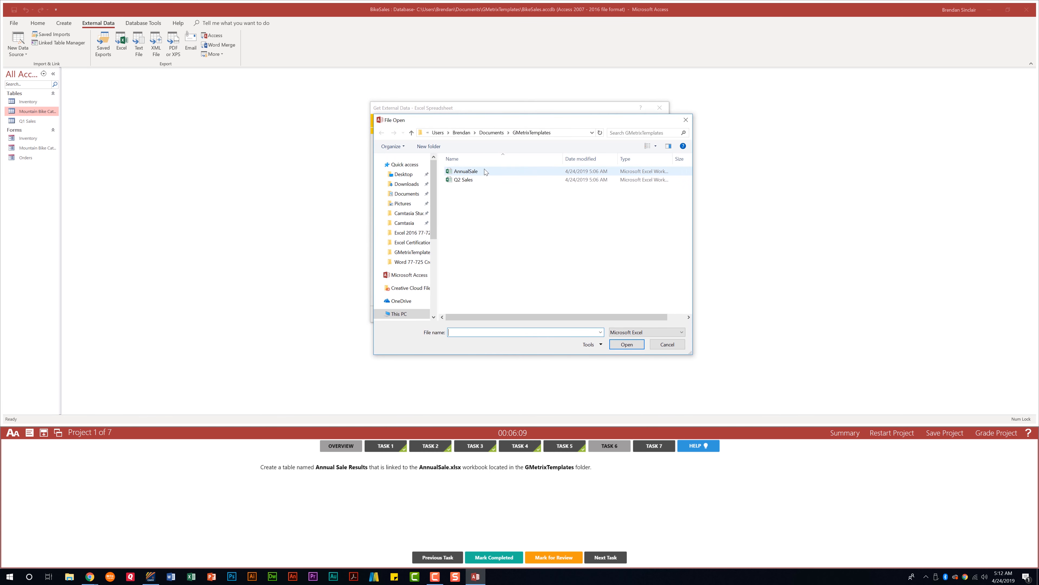
pyautogui.click(636, 349)
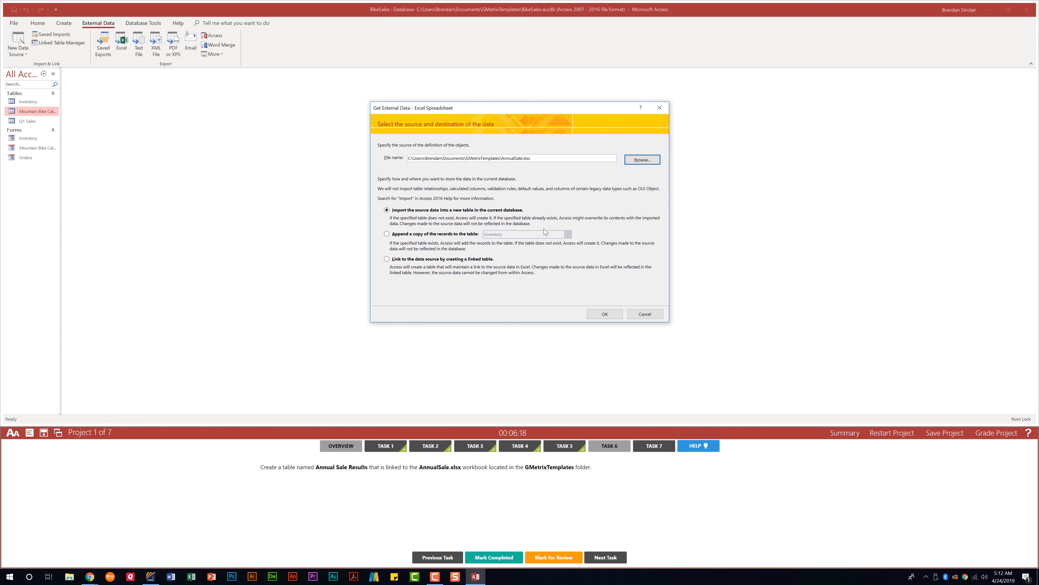
# - Link the workbook as a table named Annual Sale Results, with first-row column headings, and mark Task 6 completed
pyautogui.click(413, 260)
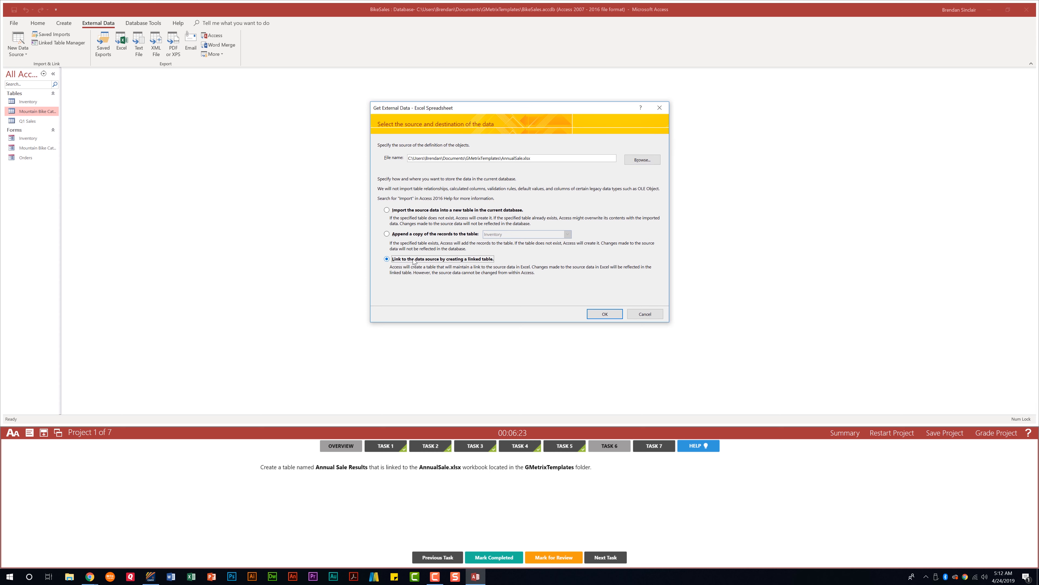
pyautogui.click(596, 312)
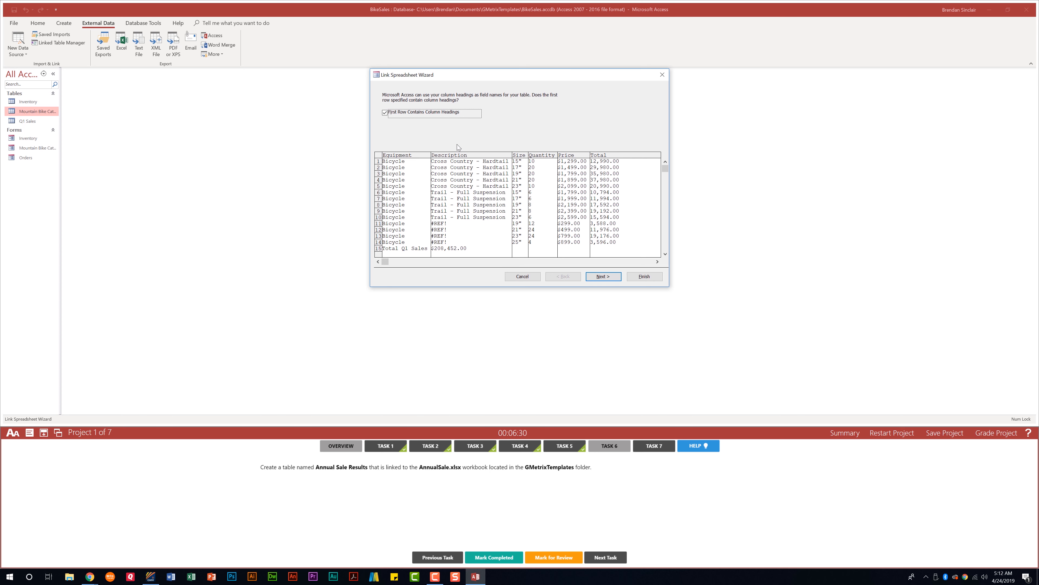
pyautogui.click(603, 277)
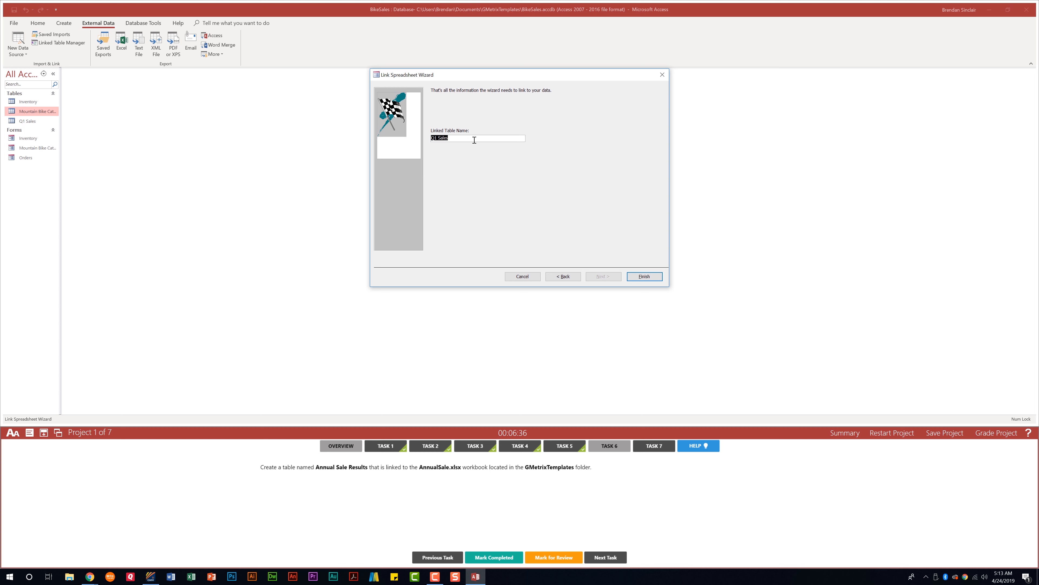
pyautogui.write('Annual Sale Results')
pyautogui.click(650, 280)
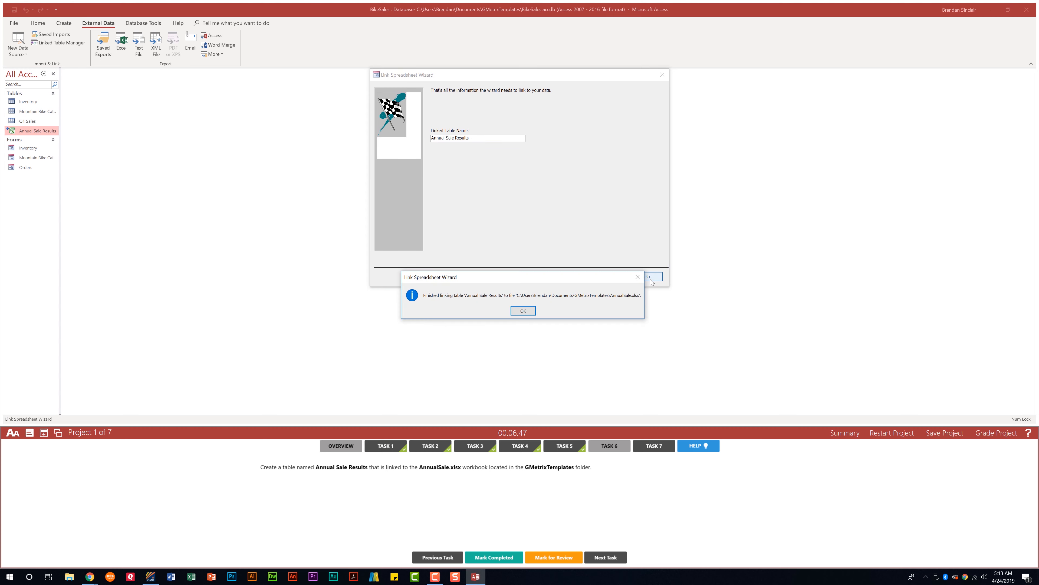
pyautogui.click(522, 310)
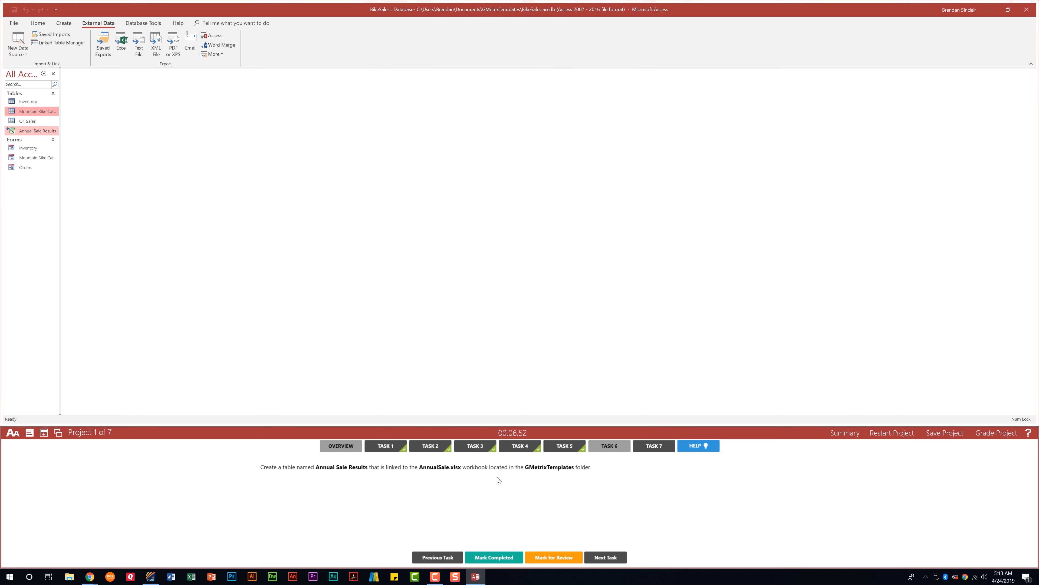
pyautogui.click(487, 559)
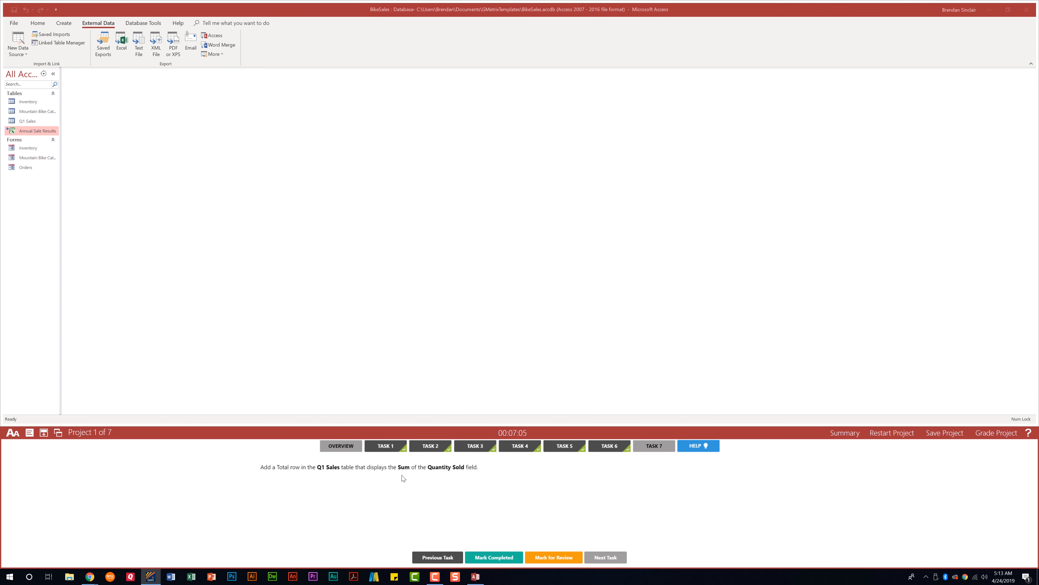
# - For Task 7, add a Total row to the Q1 Sales table showing the Sum of Quantity Sold, and mark the task completed
pyautogui.doubleClick(32, 122)
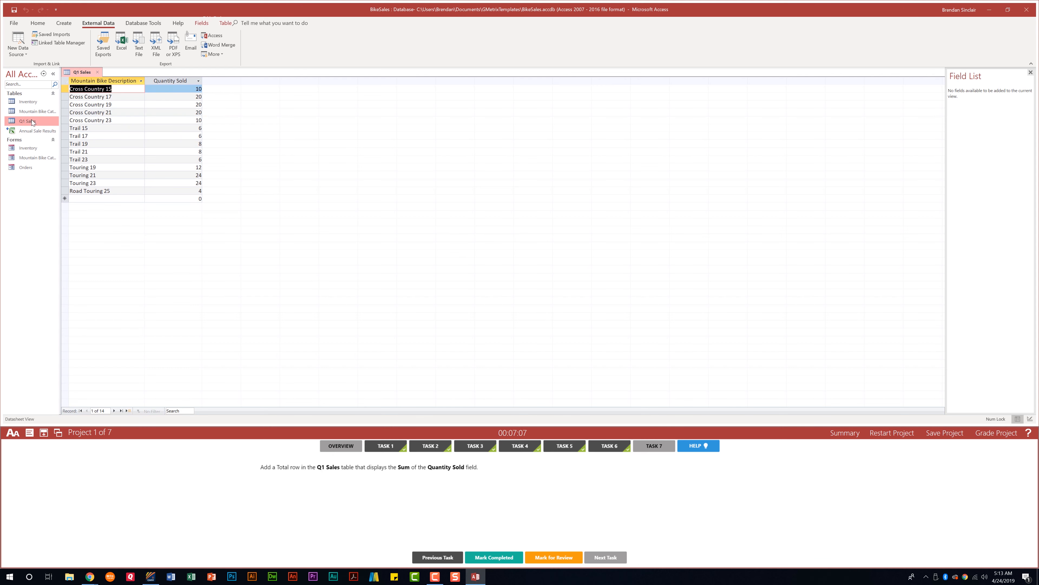
pyautogui.click(43, 26)
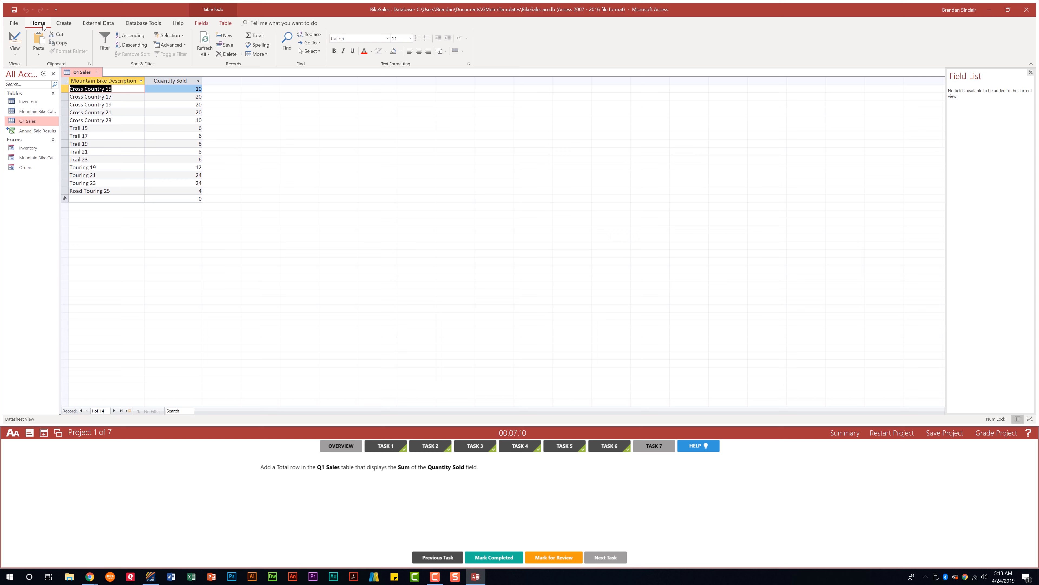
pyautogui.click(263, 37)
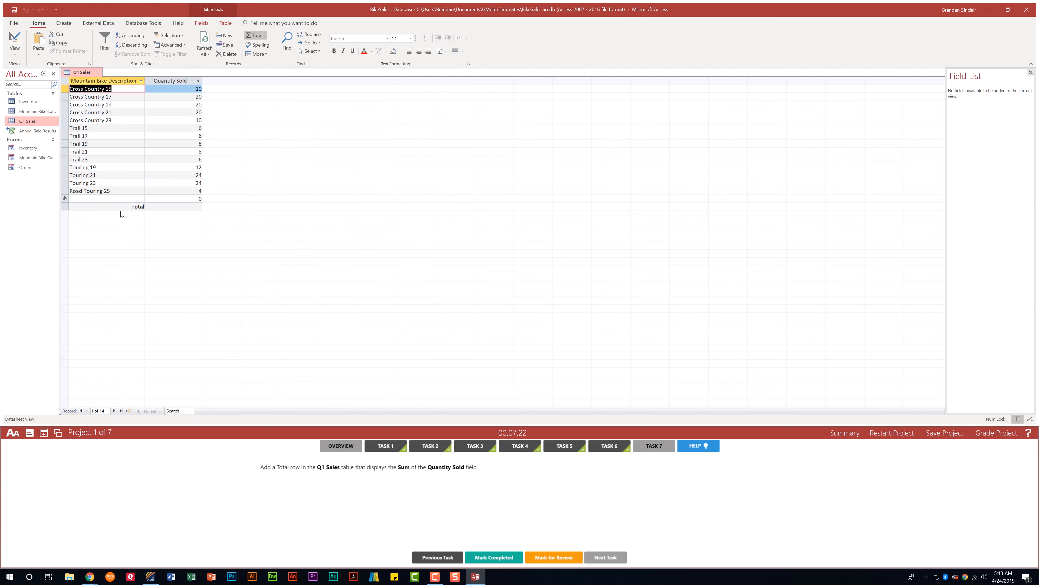
pyautogui.click(176, 206)
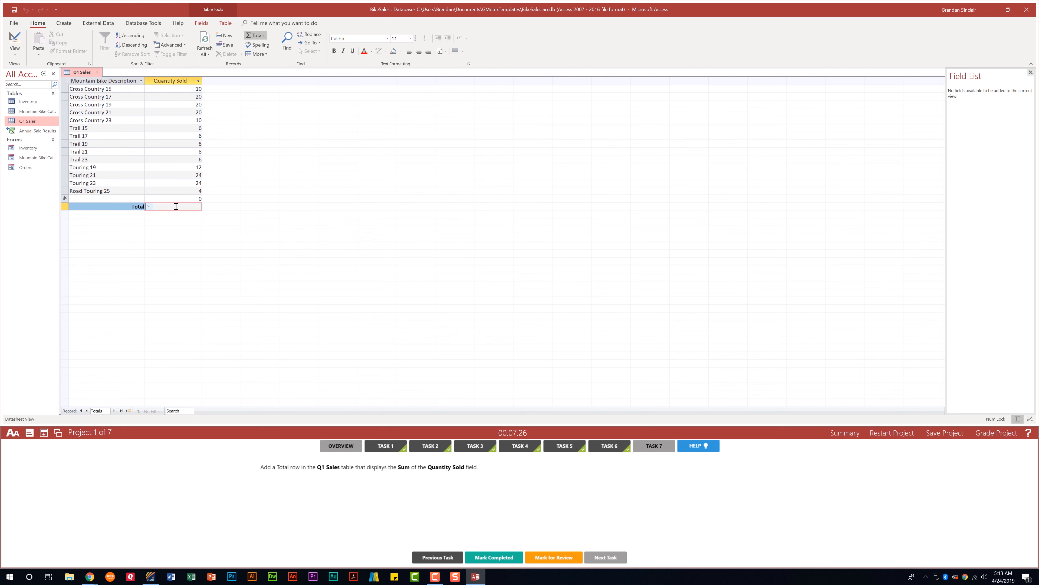
pyautogui.click(149, 207)
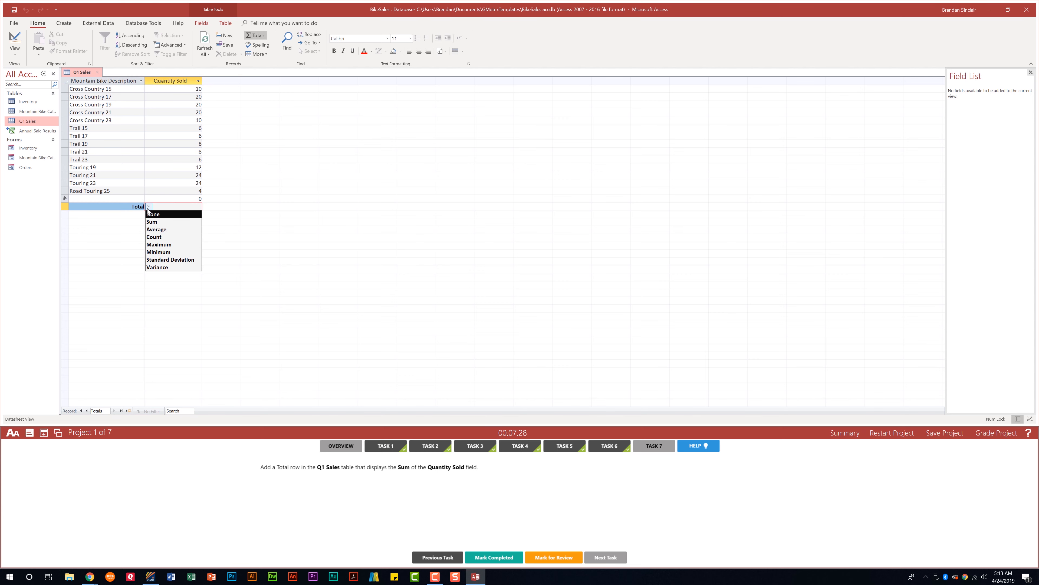
pyautogui.click(167, 222)
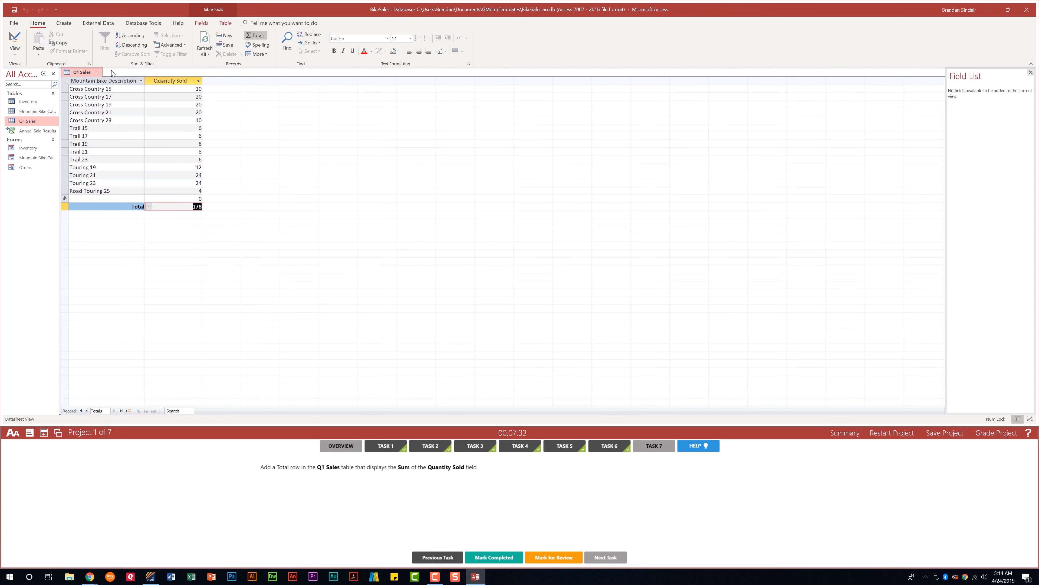
pyautogui.click(96, 72)
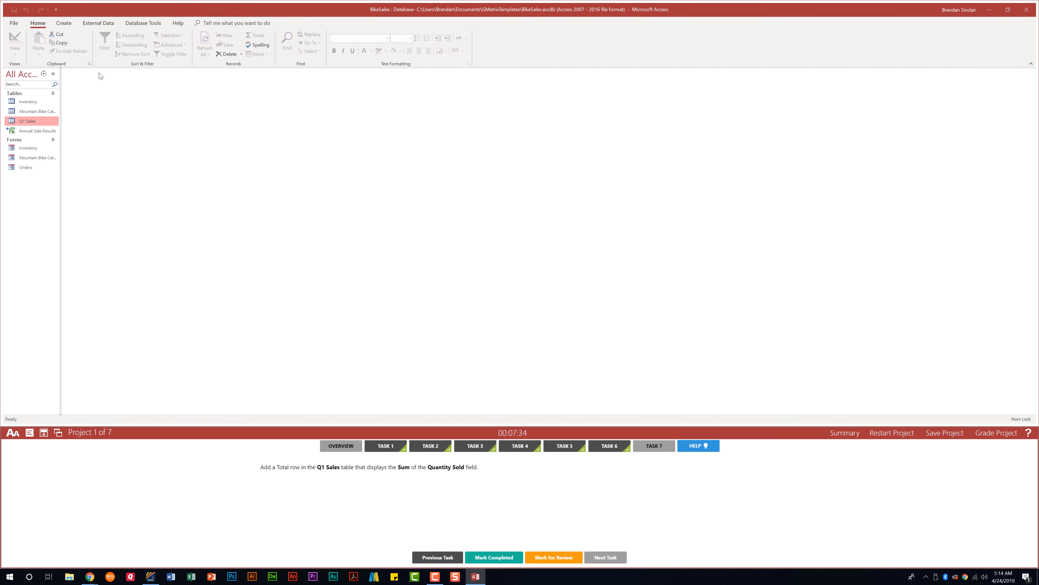
pyautogui.click(509, 558)
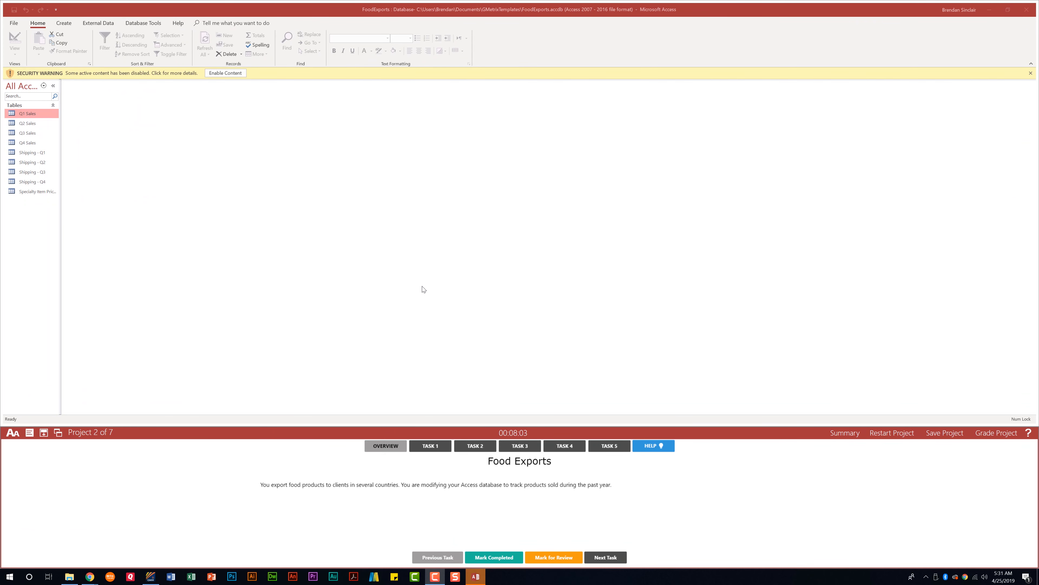
# - Open Task 1 of the Food Exports project and enable the FoodExports database's disabled content
pyautogui.click(432, 449)
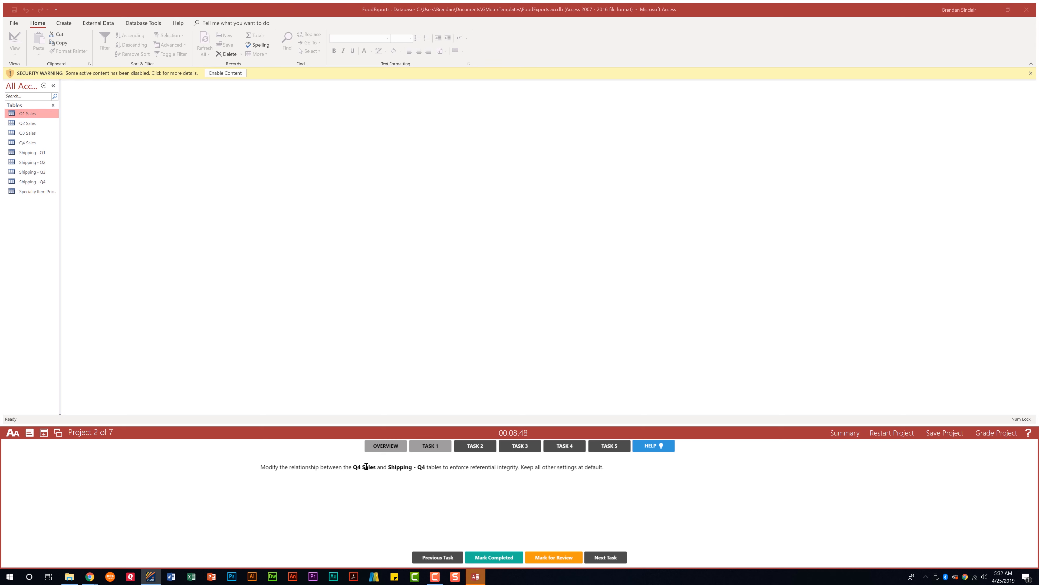
pyautogui.click(234, 74)
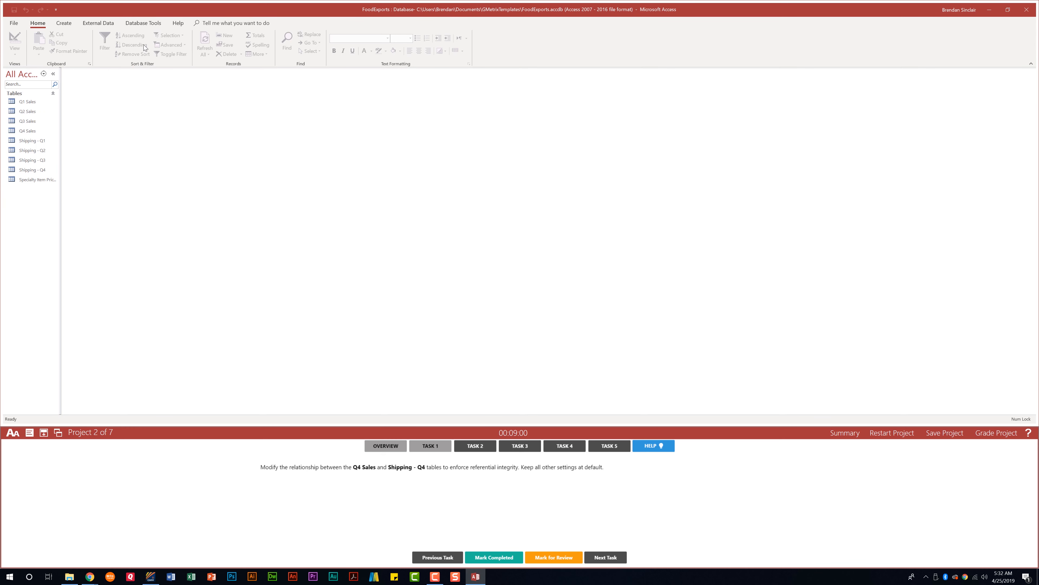
# - Open the Relationships layout and enlarge the Q4 Sales and Shipping - Q4 tables so all their fields show
pyautogui.click(136, 23)
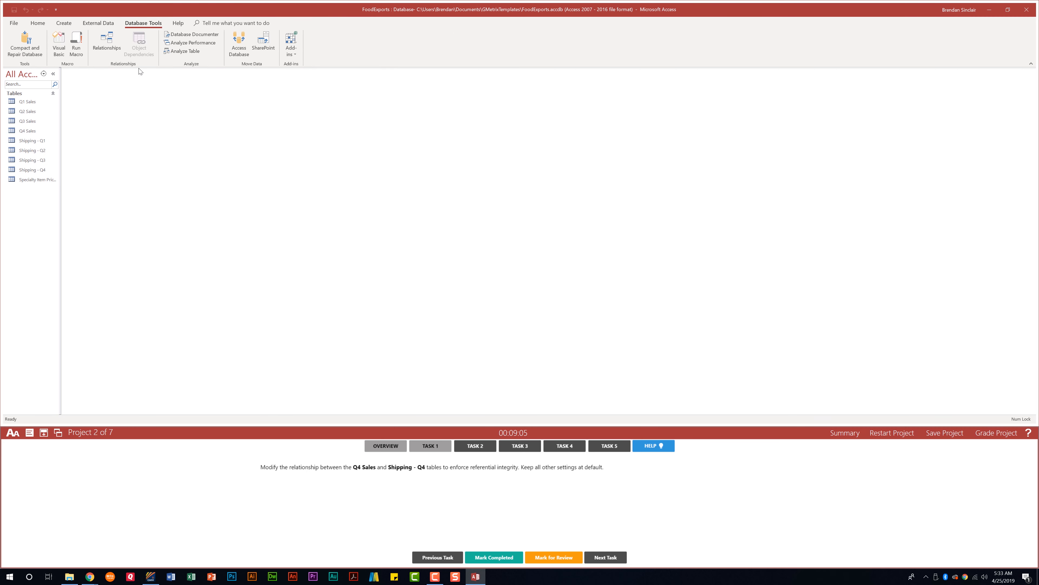
pyautogui.click(102, 44)
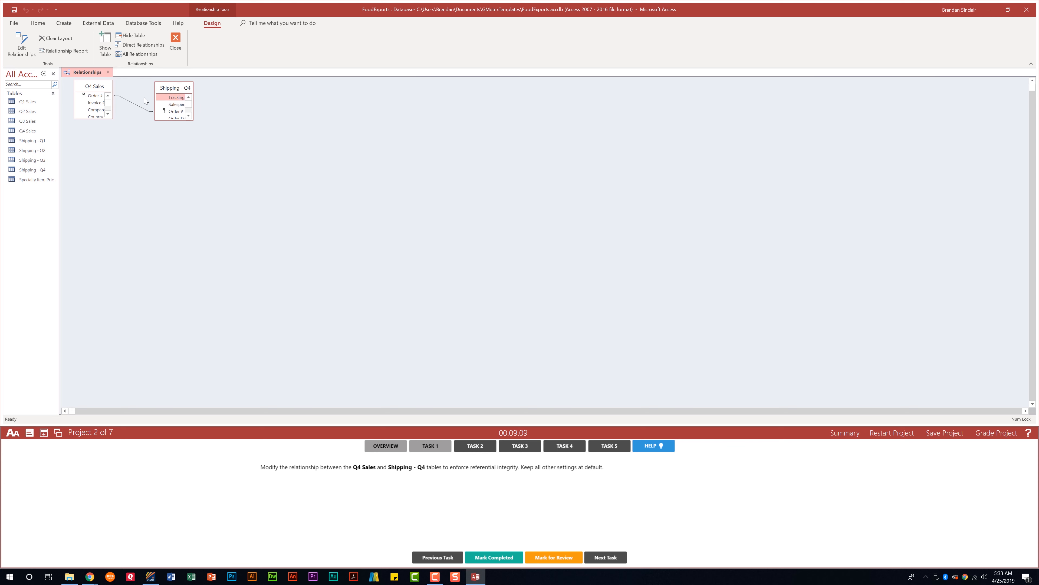
pyautogui.moveTo(113, 118); pyautogui.dragTo(147, 162)
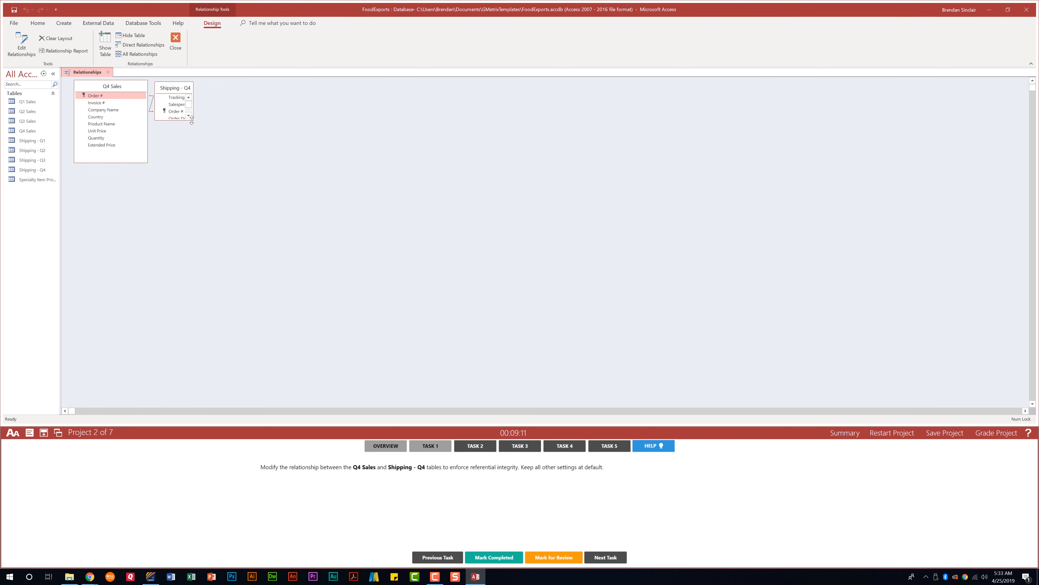
pyautogui.moveTo(192, 120); pyautogui.dragTo(235, 167)
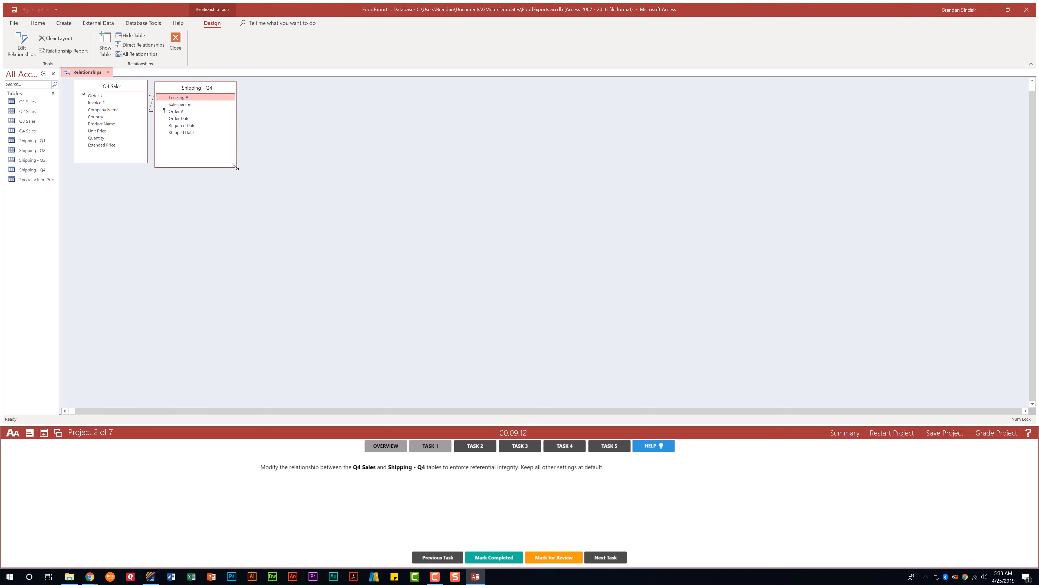
# - Enforce referential integrity on the Q4 Sales to Shipping - Q4 relationship, close the layout, and mark Task 1 completed
pyautogui.rightClick(151, 105)
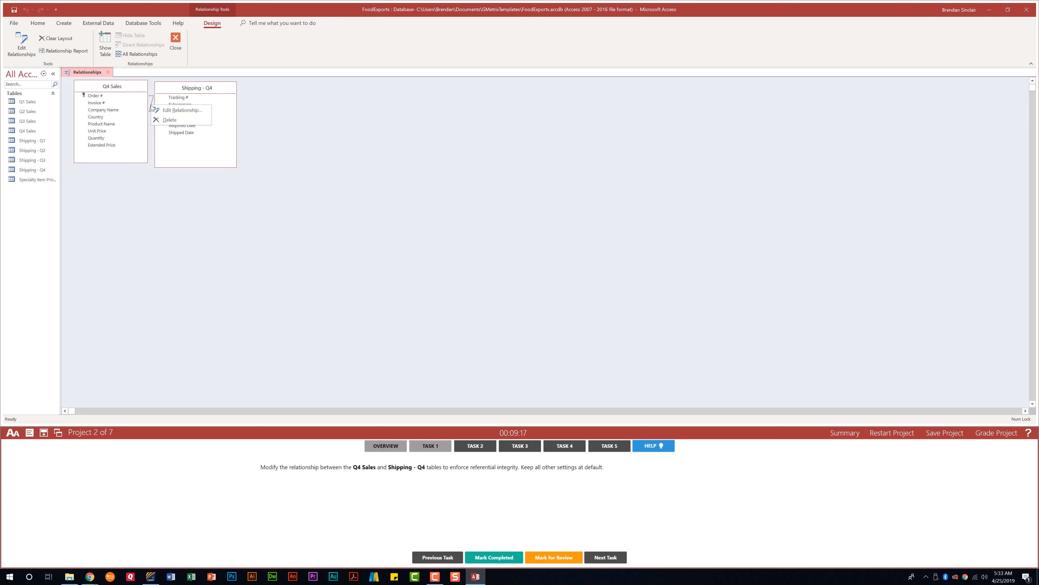
pyautogui.click(197, 110)
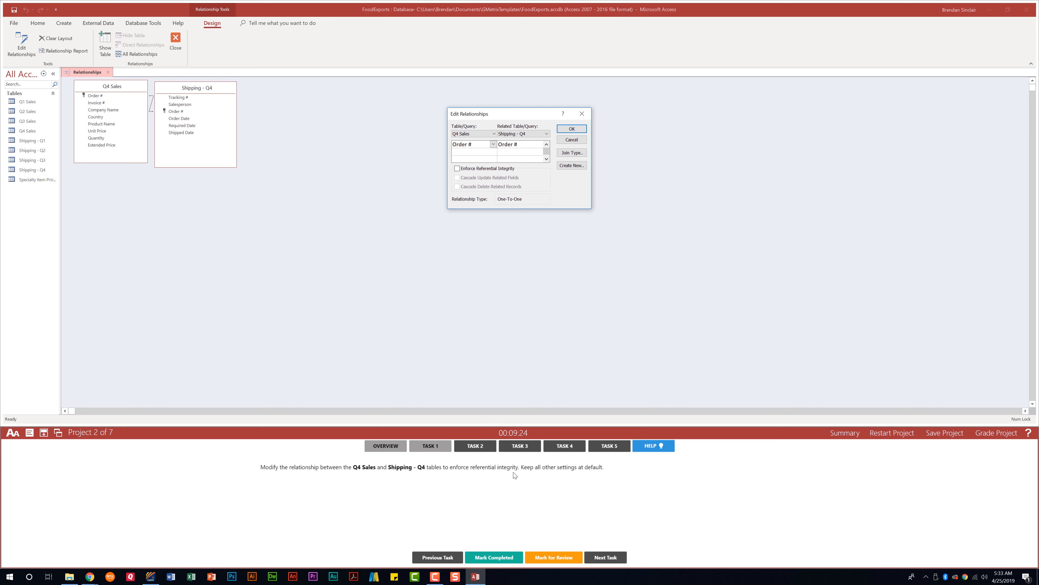
pyautogui.click(475, 169)
pyautogui.click(580, 129)
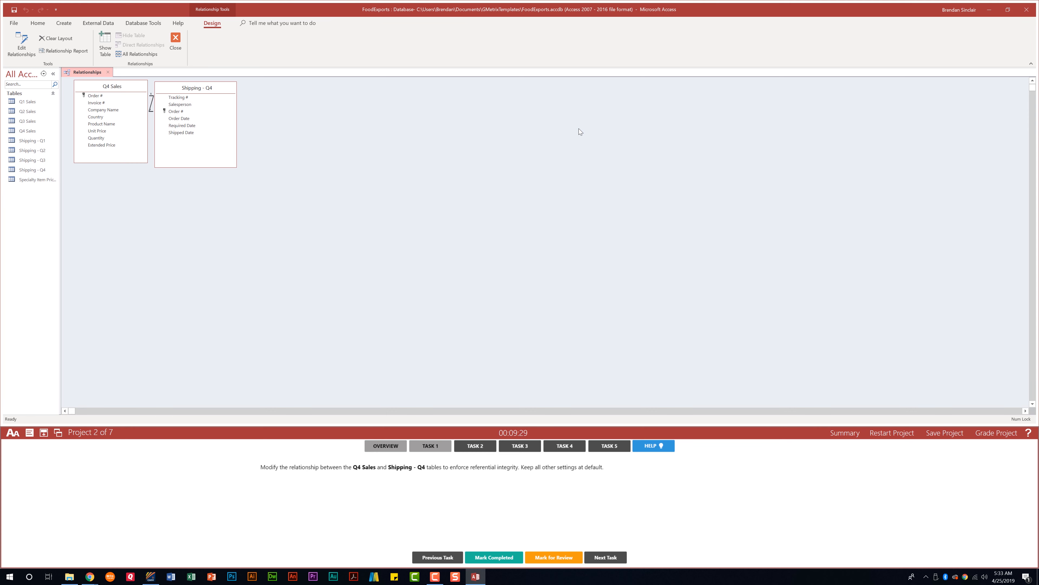
pyautogui.click(109, 73)
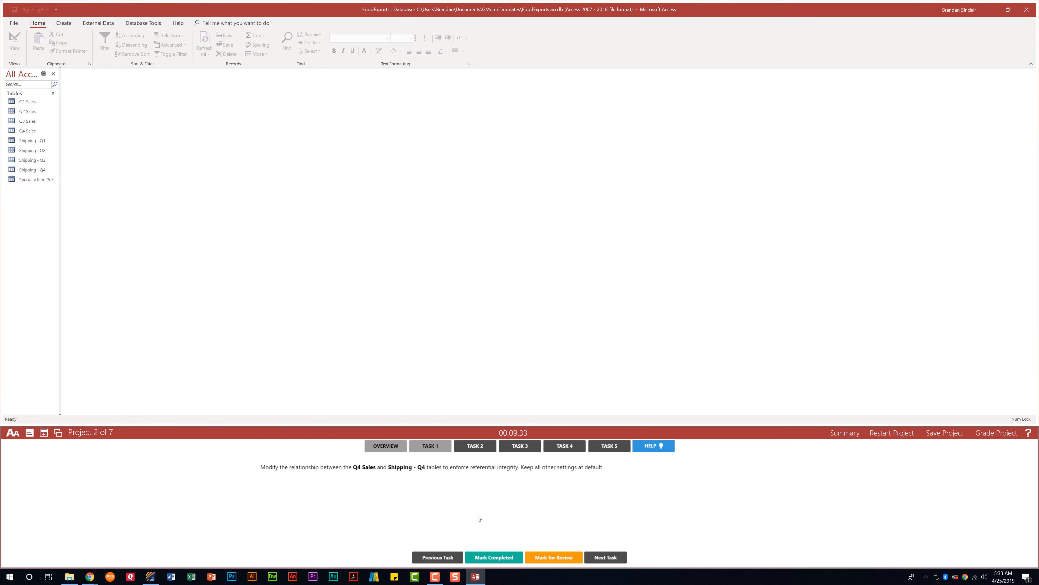
pyautogui.click(496, 558)
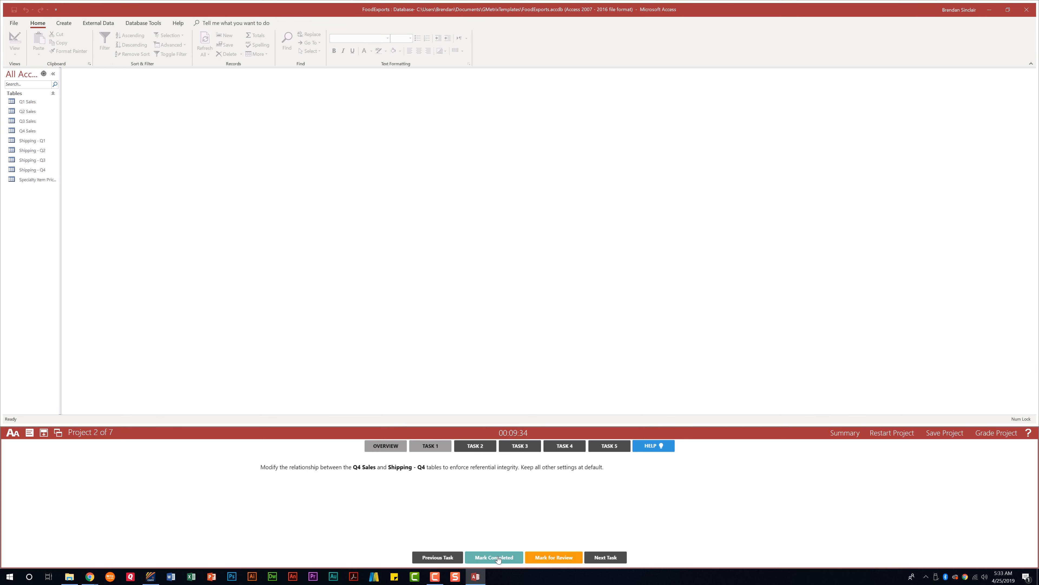
# - For Task 2, split the database into a back-end named FoodExports_Split in the GMetrixTemplates folder, and mark the task completed
pyautogui.click(481, 451)
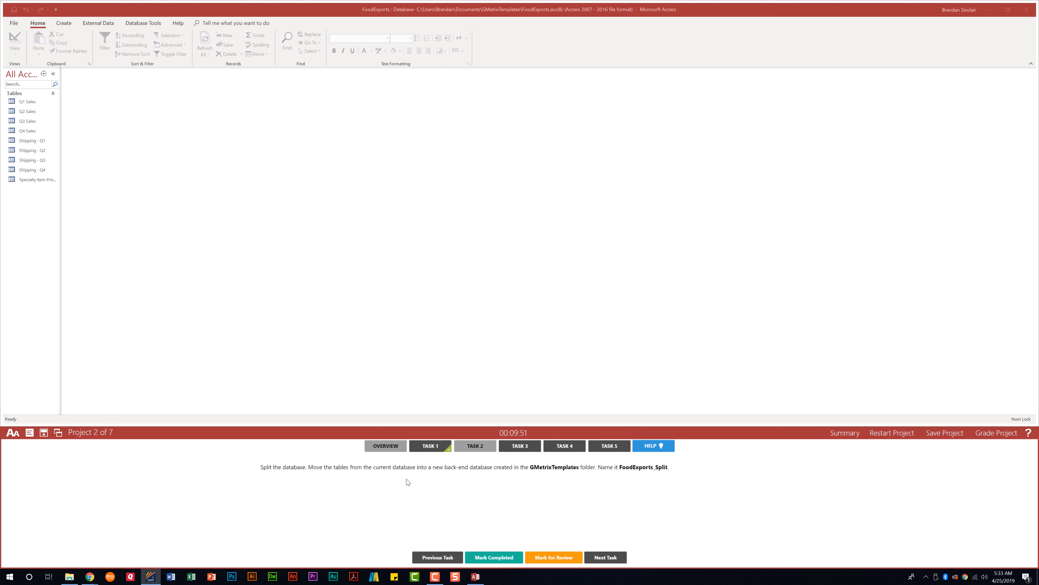
pyautogui.click(156, 25)
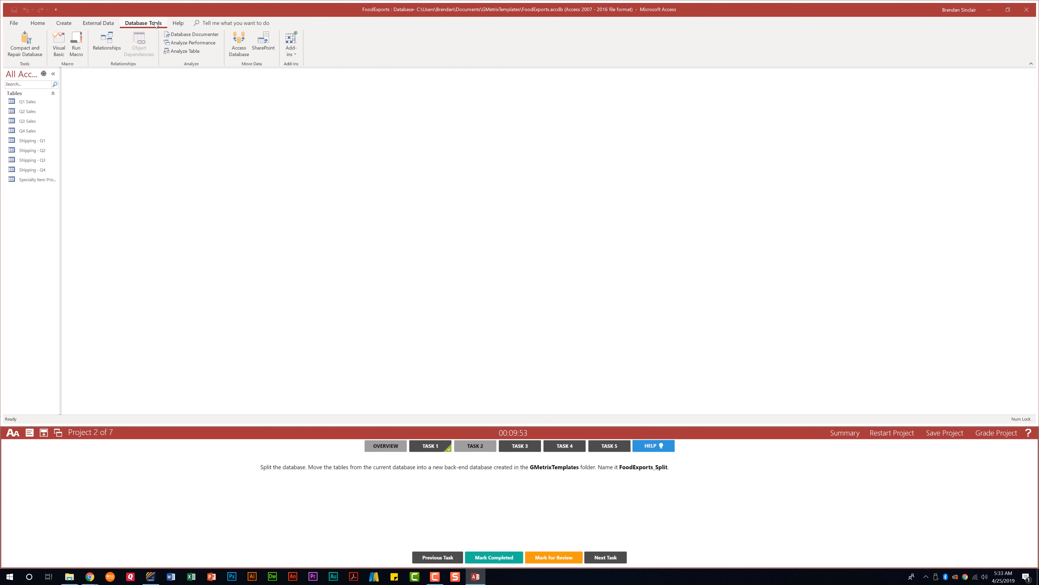
pyautogui.click(241, 52)
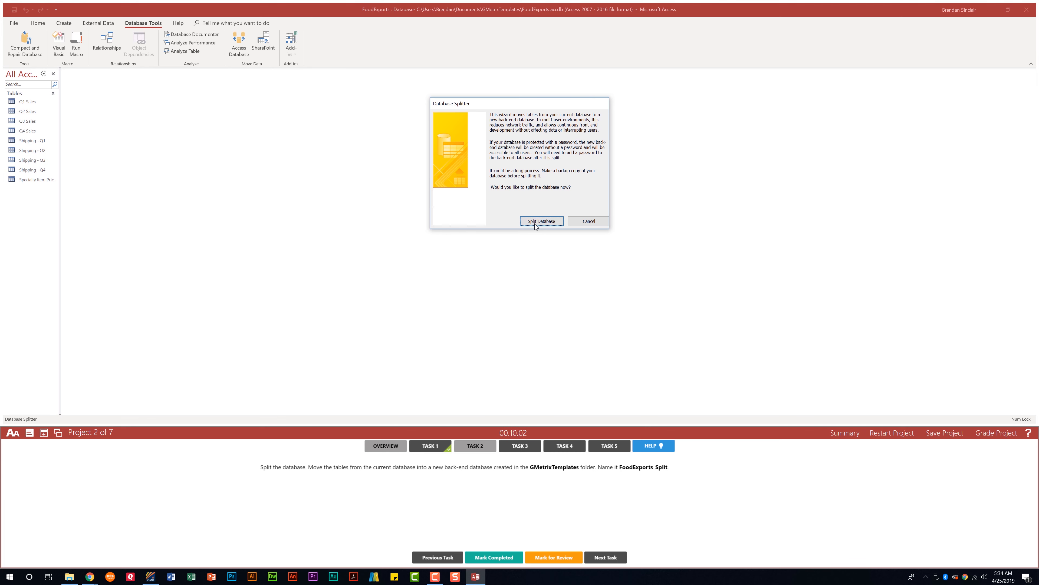
pyautogui.click(535, 224)
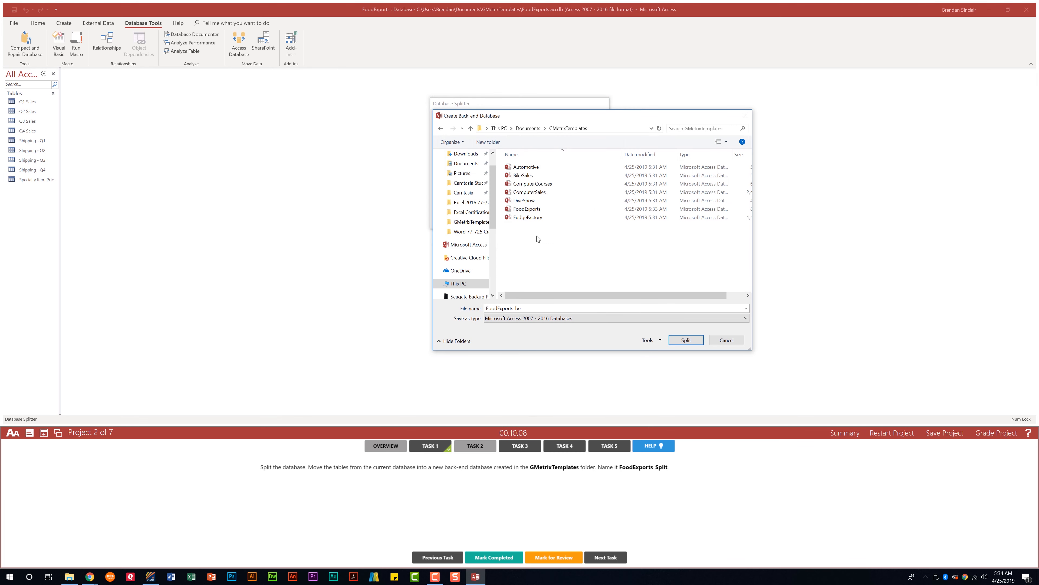
pyautogui.moveTo(522, 308); pyautogui.dragTo(517, 310)
pyautogui.write('Split')
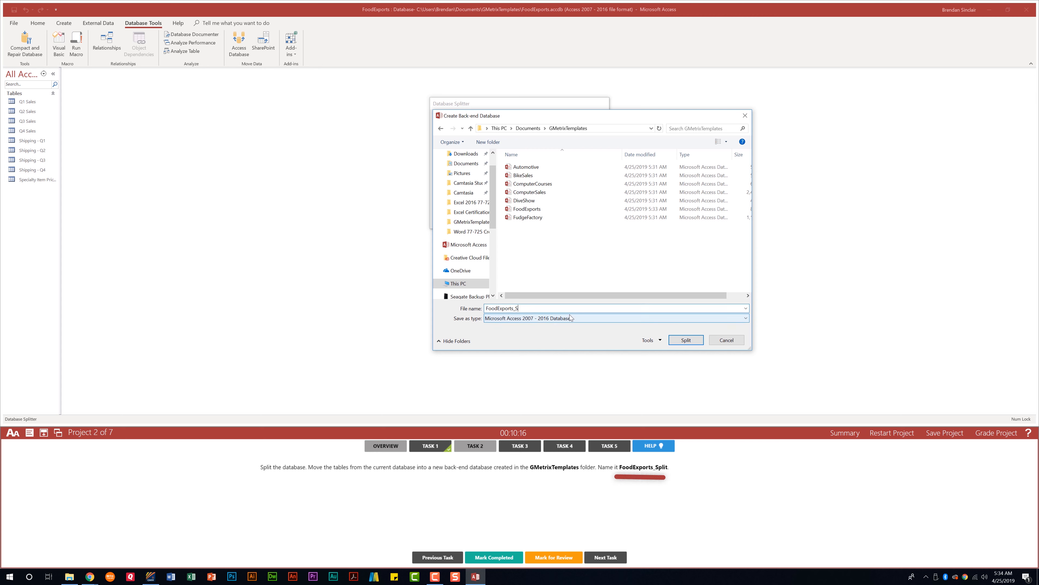
pyautogui.click(695, 346)
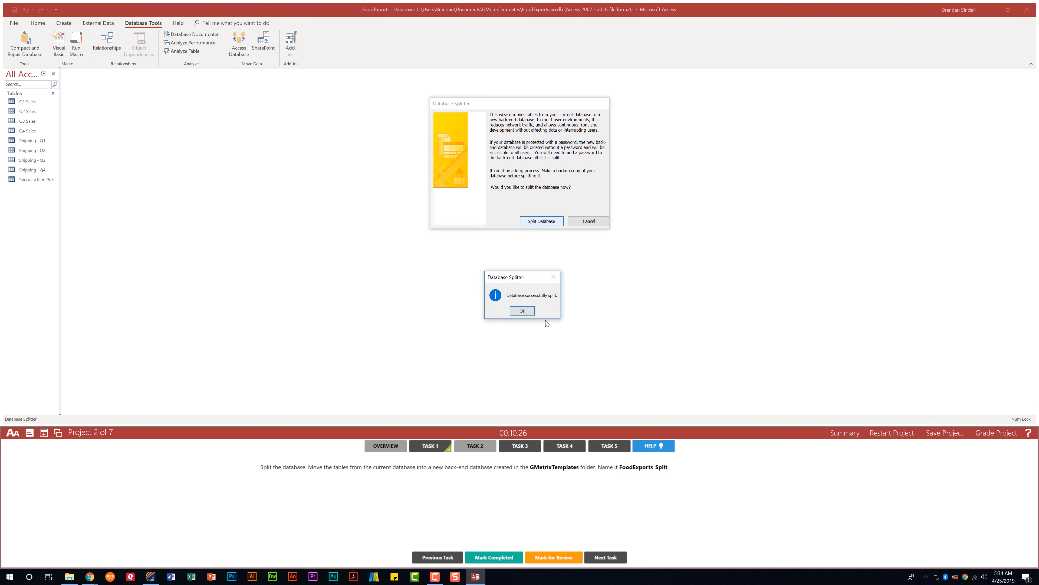
pyautogui.click(532, 312)
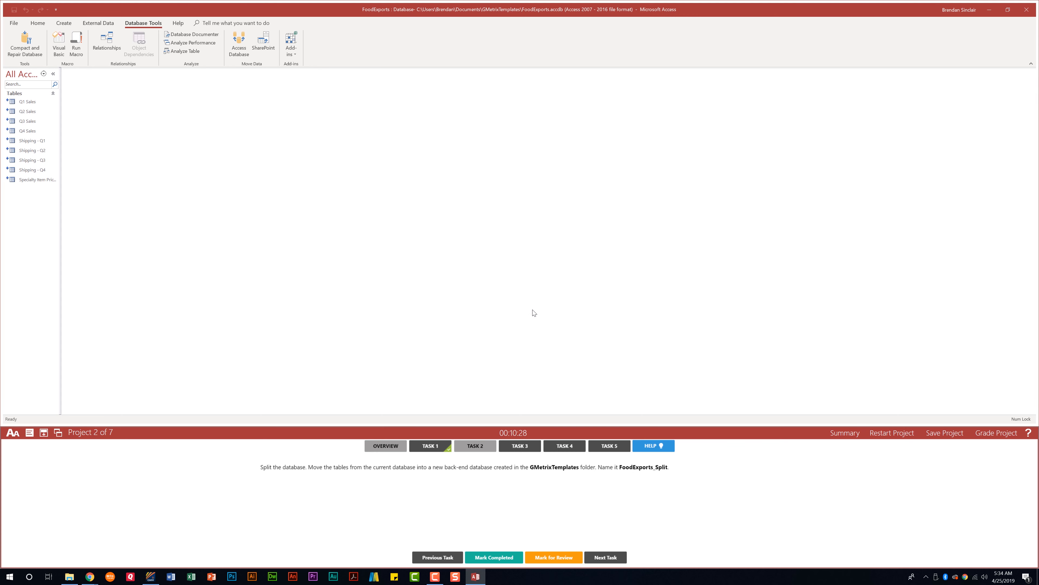
pyautogui.click(499, 558)
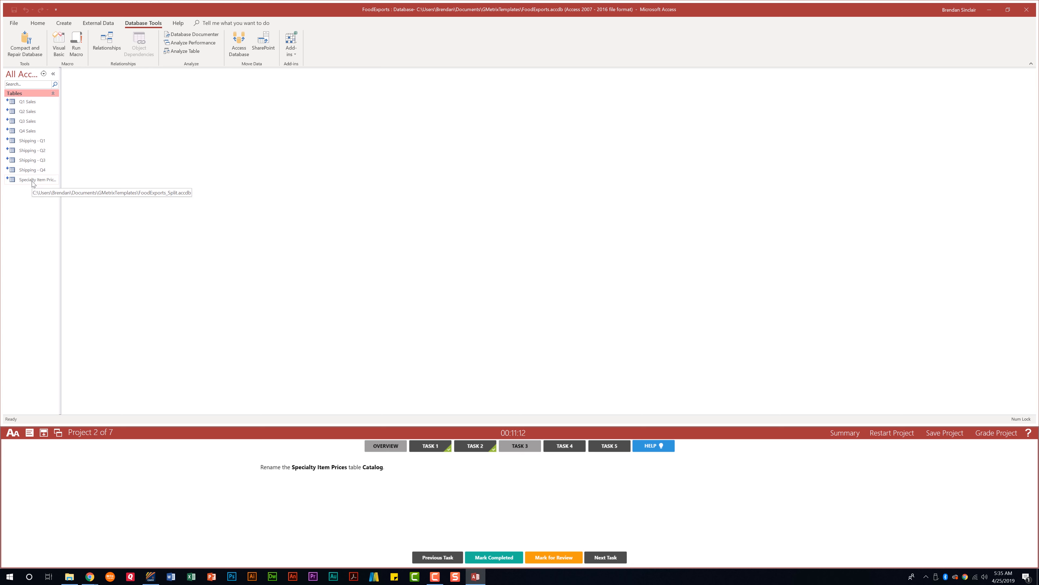
# - Rename the Specialty Item Prices table as Catalog and mark Task 3 completed
pyautogui.rightClick(33, 181)
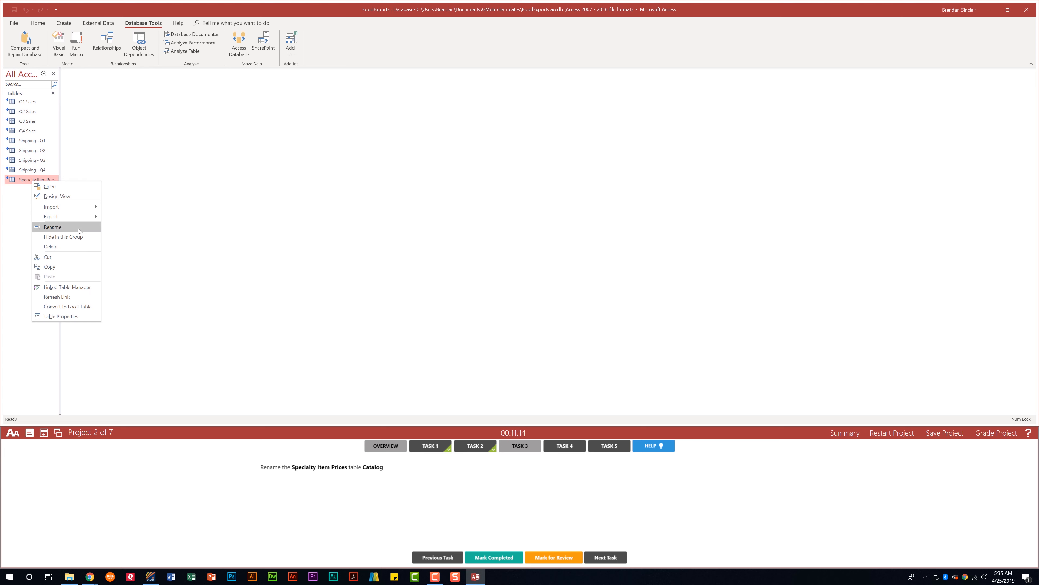
pyautogui.click(52, 227)
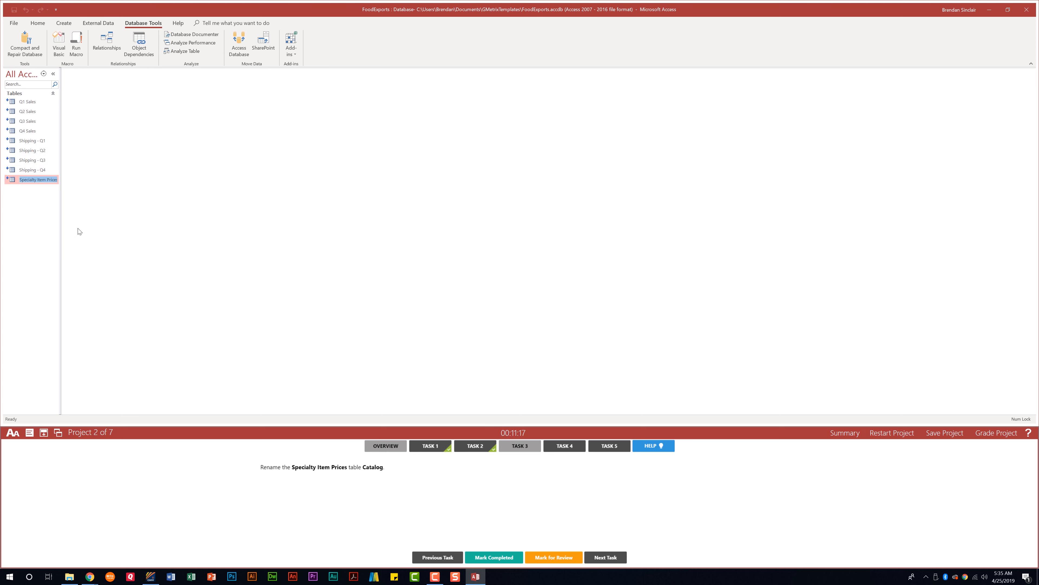
pyautogui.write('Catalog')
pyautogui.press('Return')
pyautogui.click(503, 561)
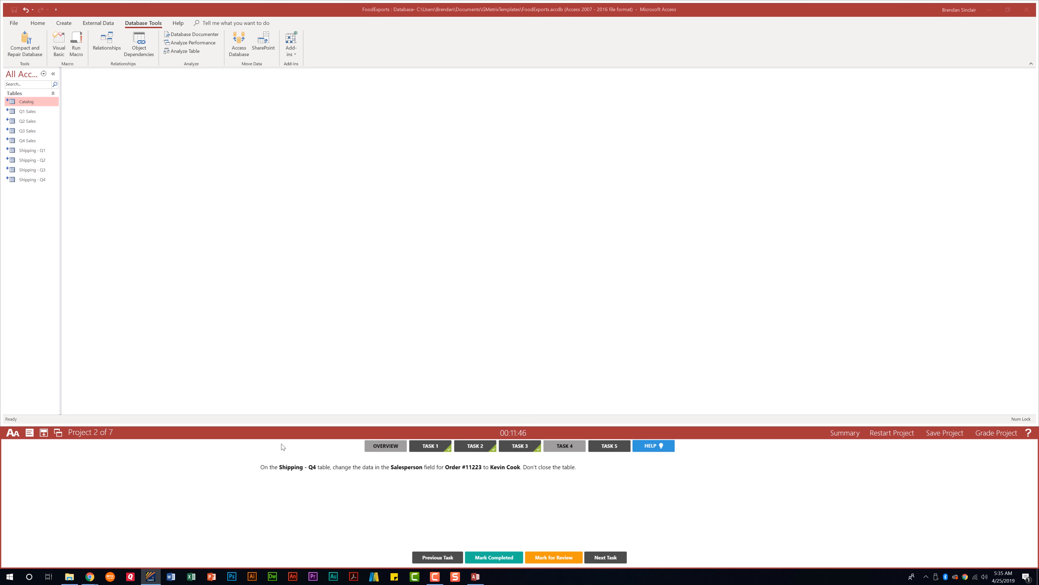
# - In the Shipping - Q4 table, replace the Salesperson of the order specified in Task 4 with the requested name, and mark the task completed
pyautogui.doubleClick(37, 181)
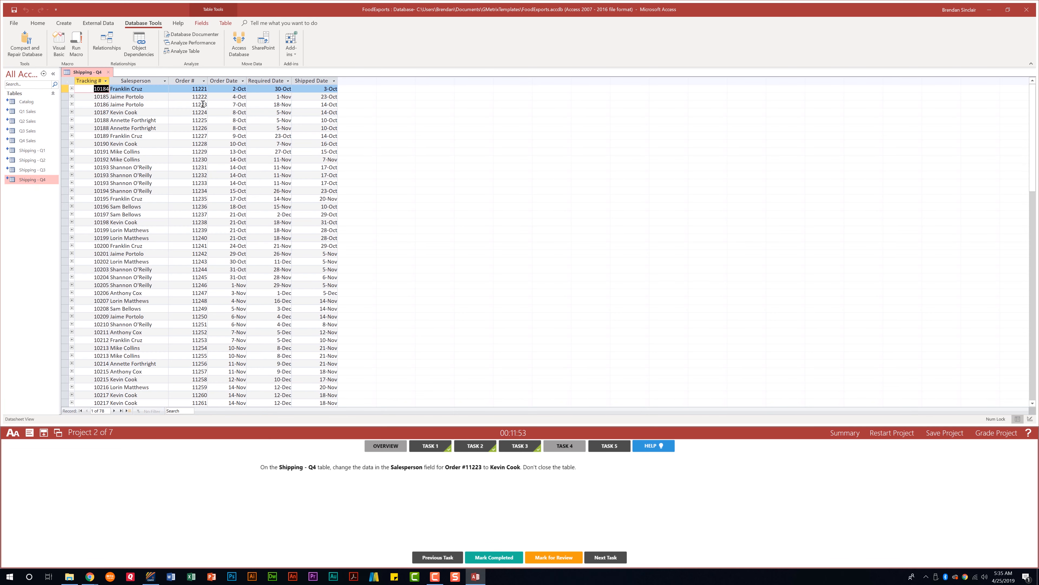
pyautogui.click(150, 104)
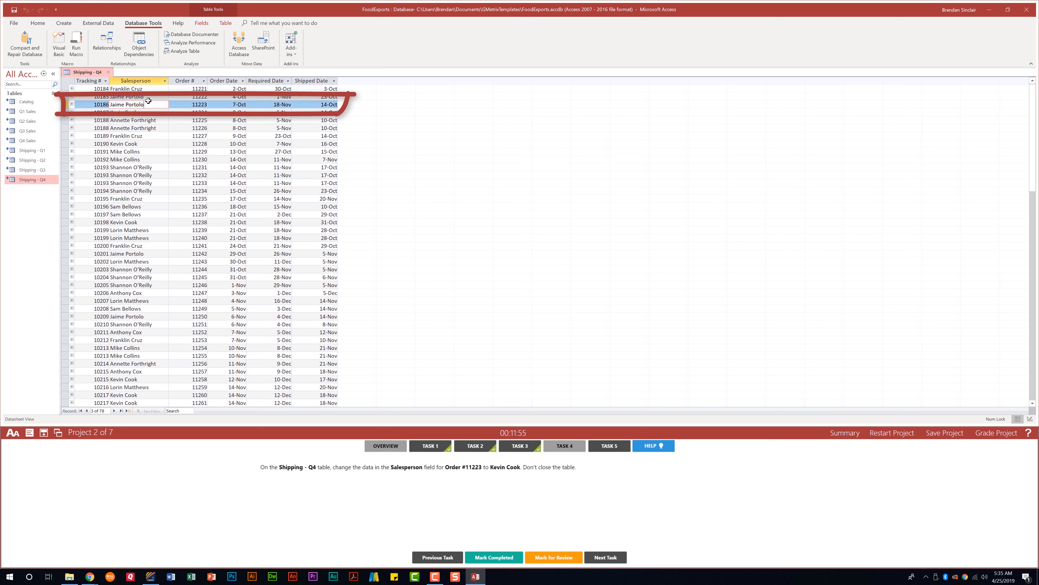
pyautogui.moveTo(149, 104); pyautogui.dragTo(106, 101)
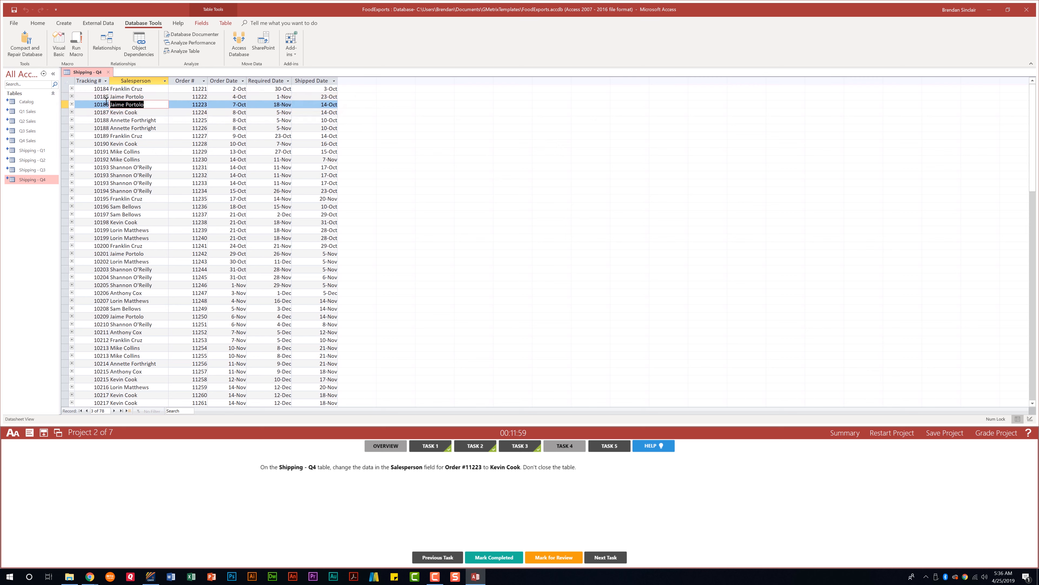
pyautogui.write('Kevin Cook')
pyautogui.press('Tab')
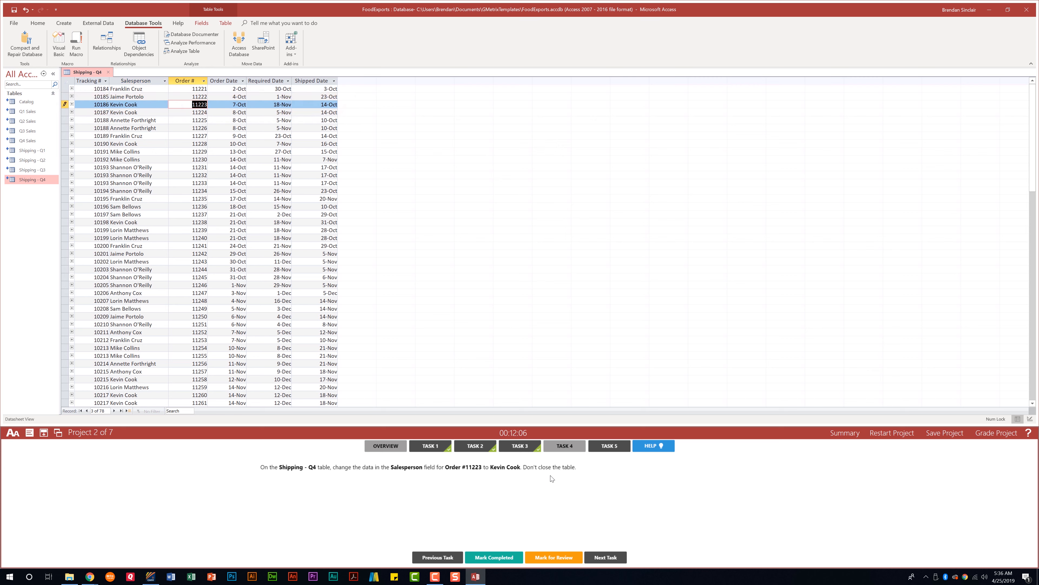
pyautogui.click(499, 559)
# - For Task 5, choose the Q2 Sales workbook in the GMetrixTemplates folder as a new Excel data source
pyautogui.click(613, 447)
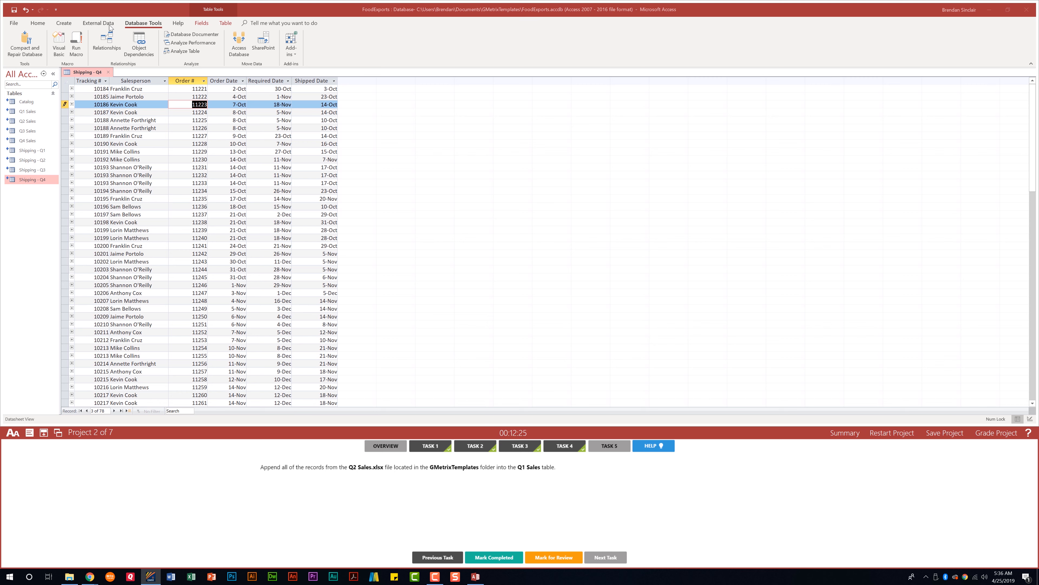
pyautogui.click(97, 25)
pyautogui.click(97, 23)
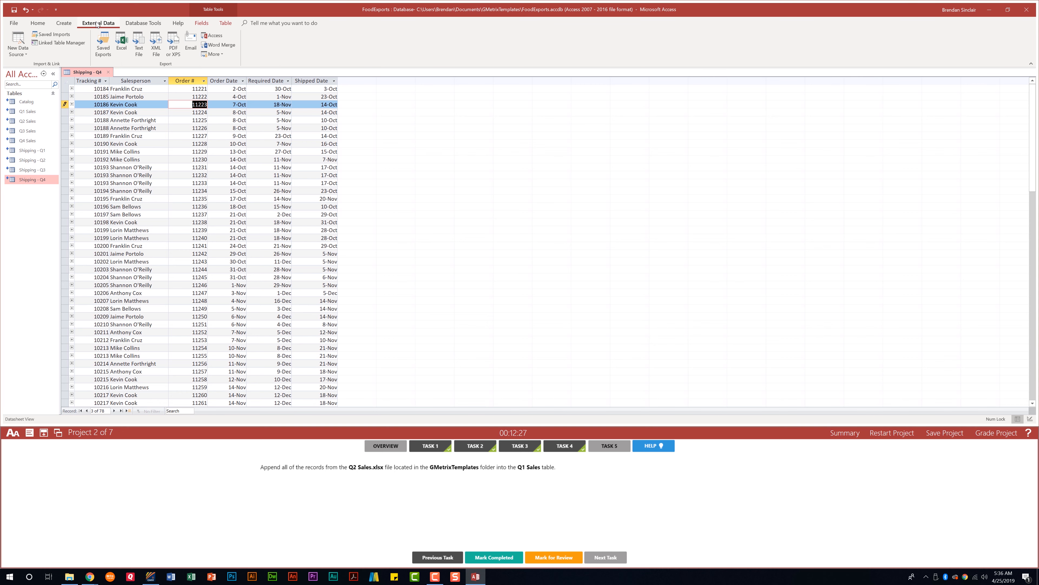
pyautogui.click(27, 52)
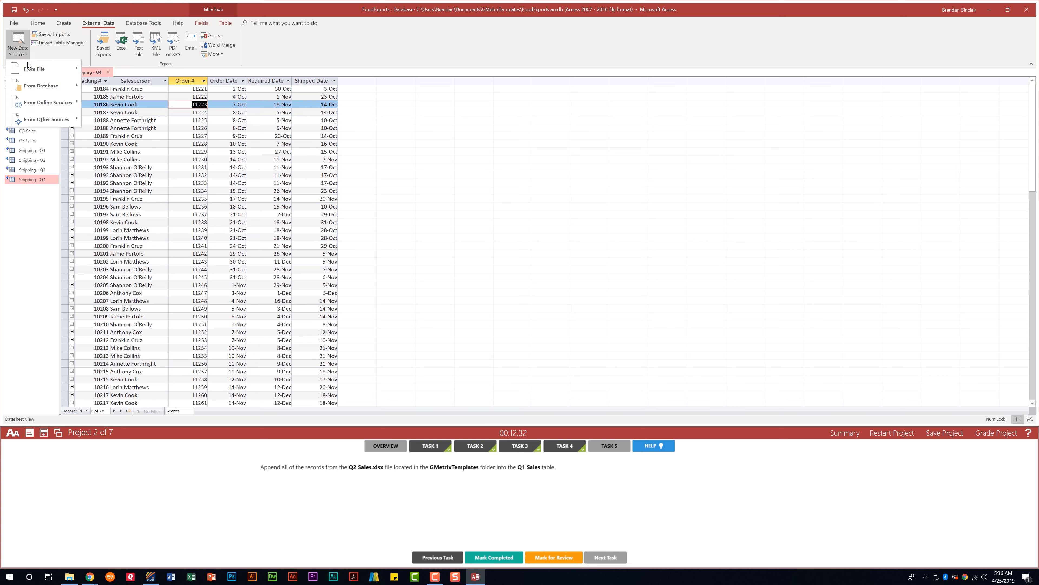
pyautogui.moveTo(61, 66)
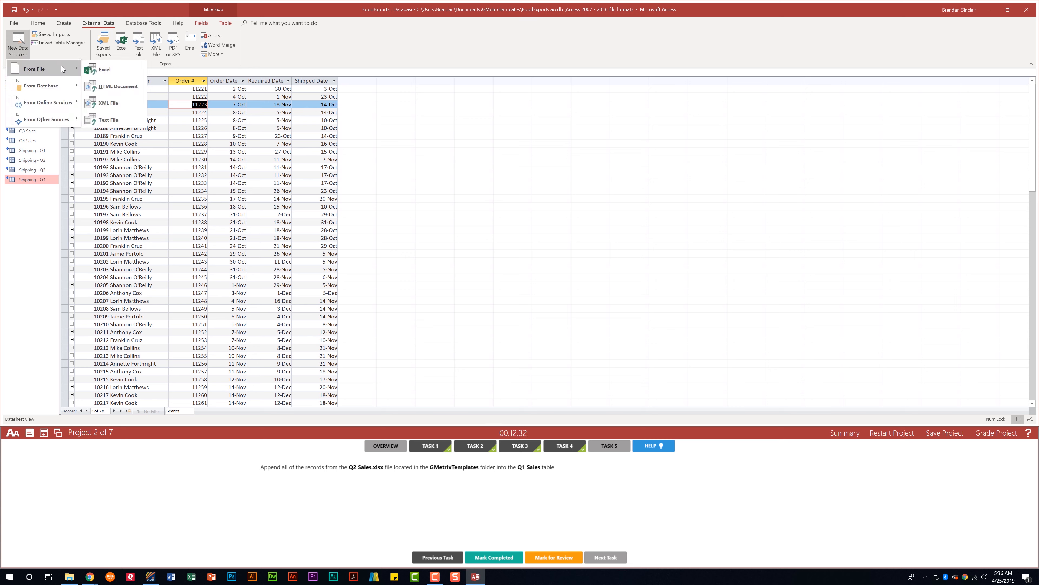
pyautogui.click(121, 71)
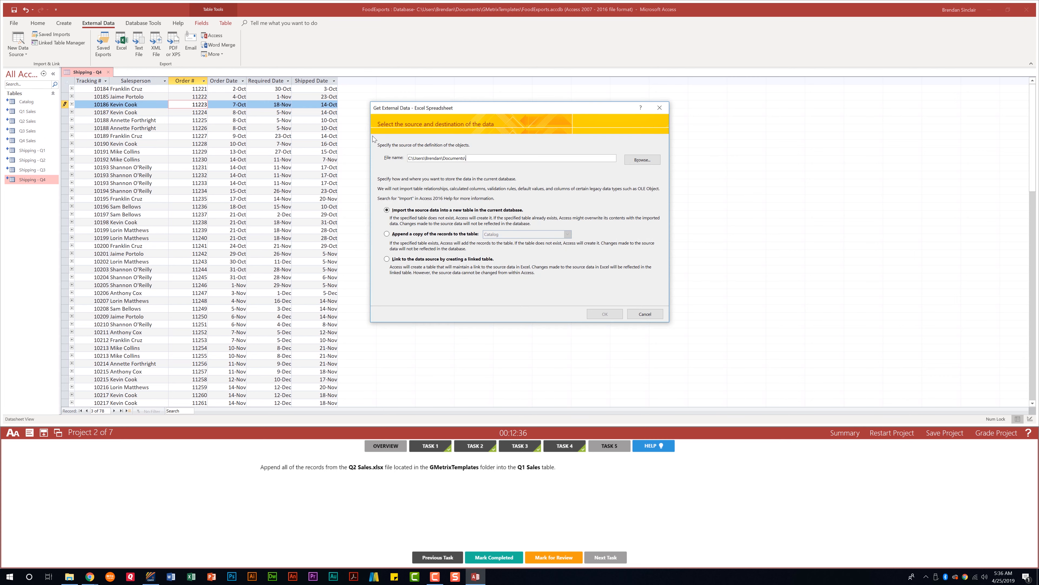
pyautogui.click(643, 161)
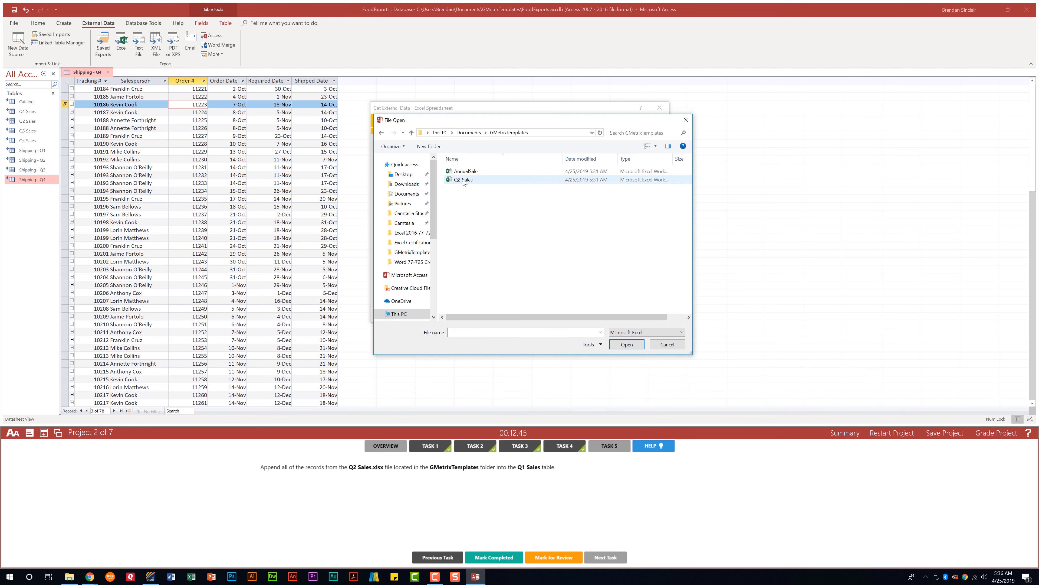
pyautogui.doubleClick(489, 180)
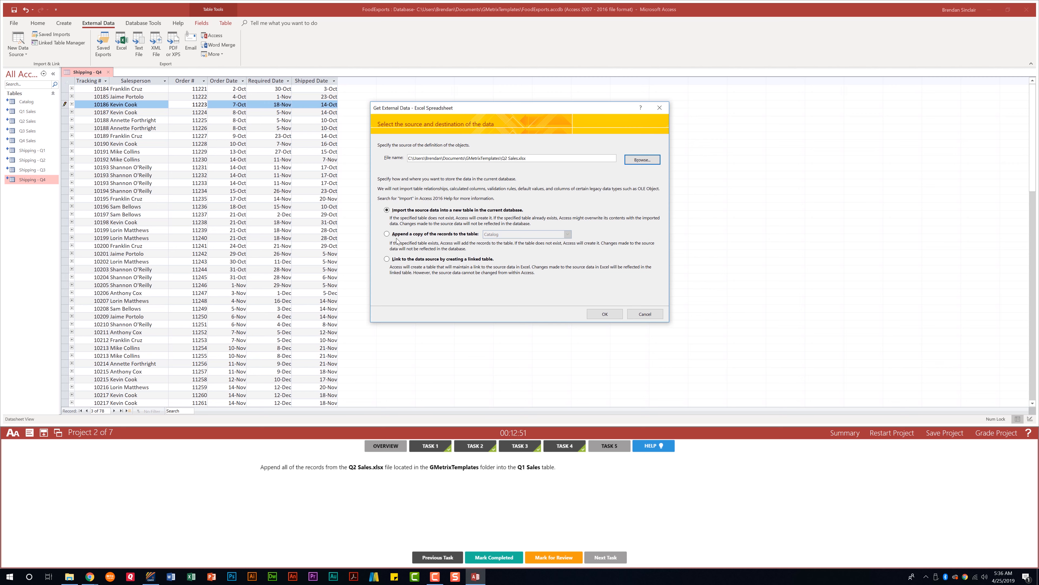
# - Append the Q2 Sales worksheet's records to the Q1 Sales table without saving the import steps, and mark Task 5 completed
pyautogui.click(387, 235)
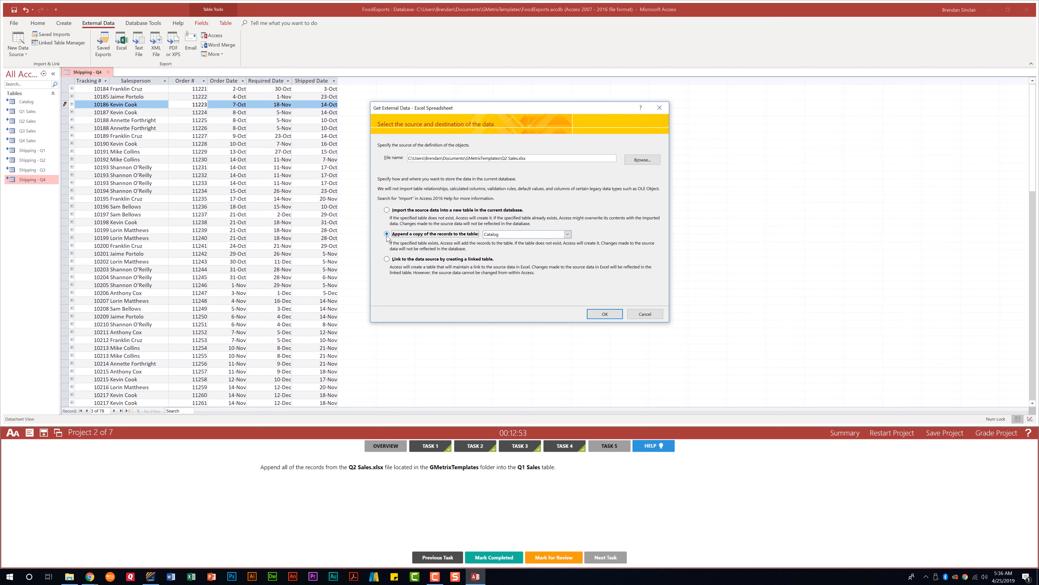
pyautogui.click(512, 234)
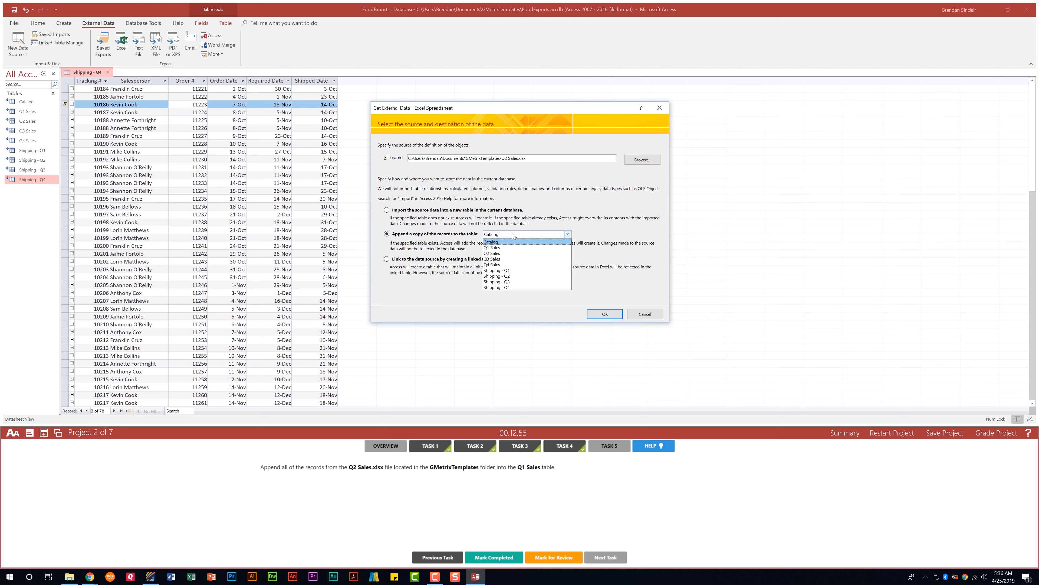
pyautogui.click(508, 248)
pyautogui.click(615, 316)
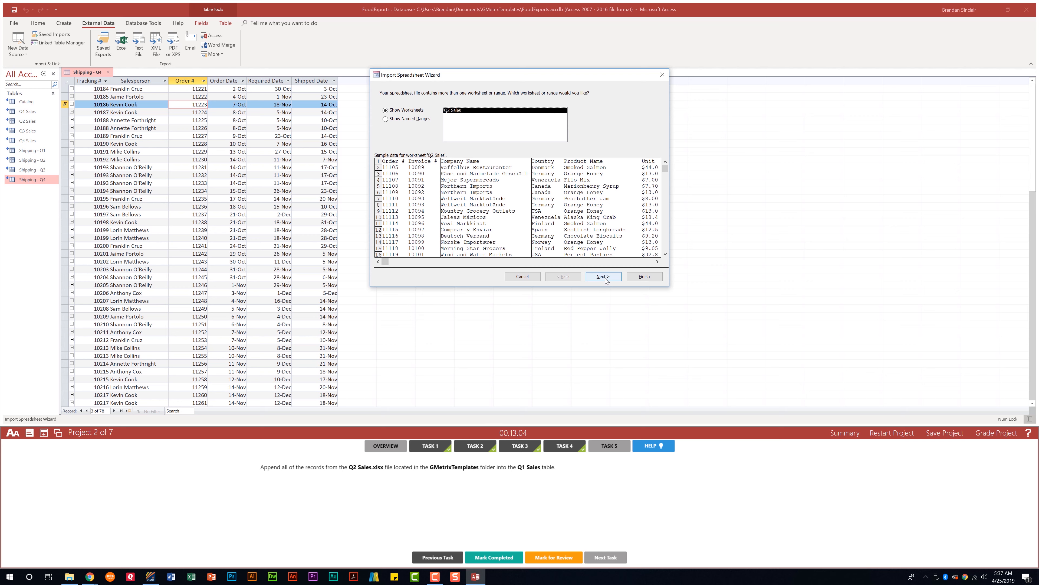
pyautogui.click(605, 278)
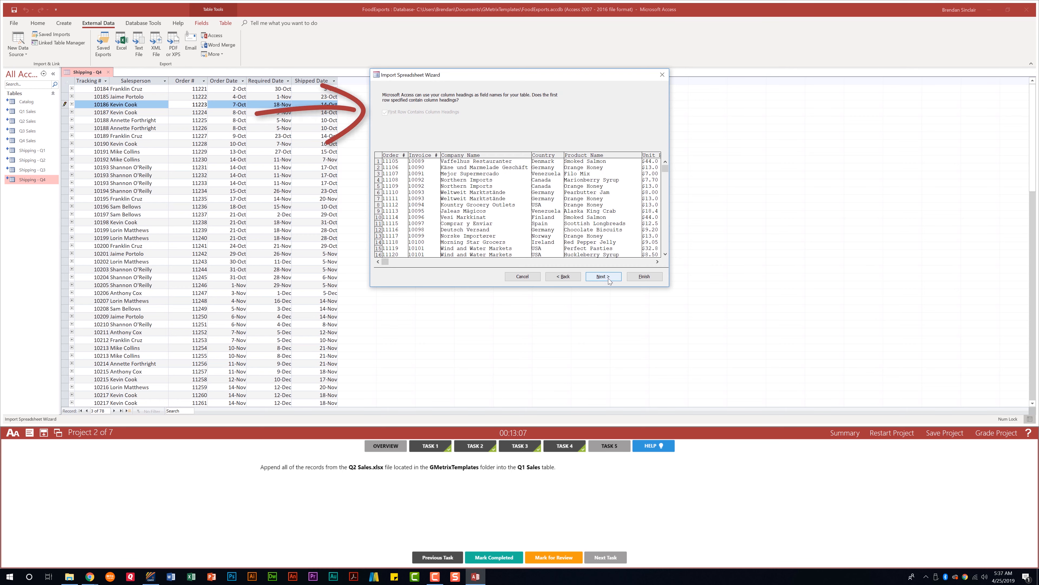
pyautogui.click(608, 278)
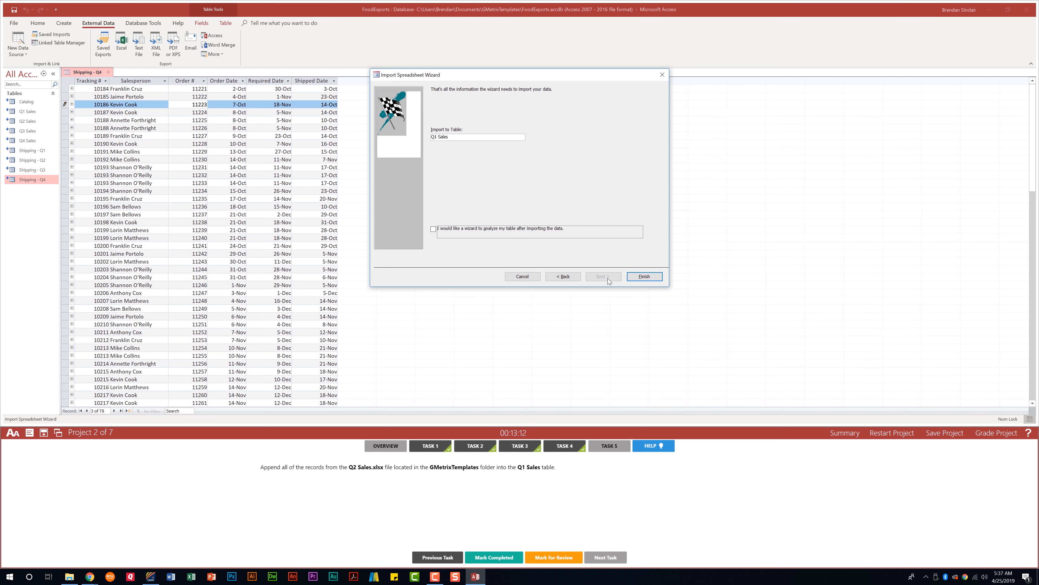
pyautogui.click(653, 281)
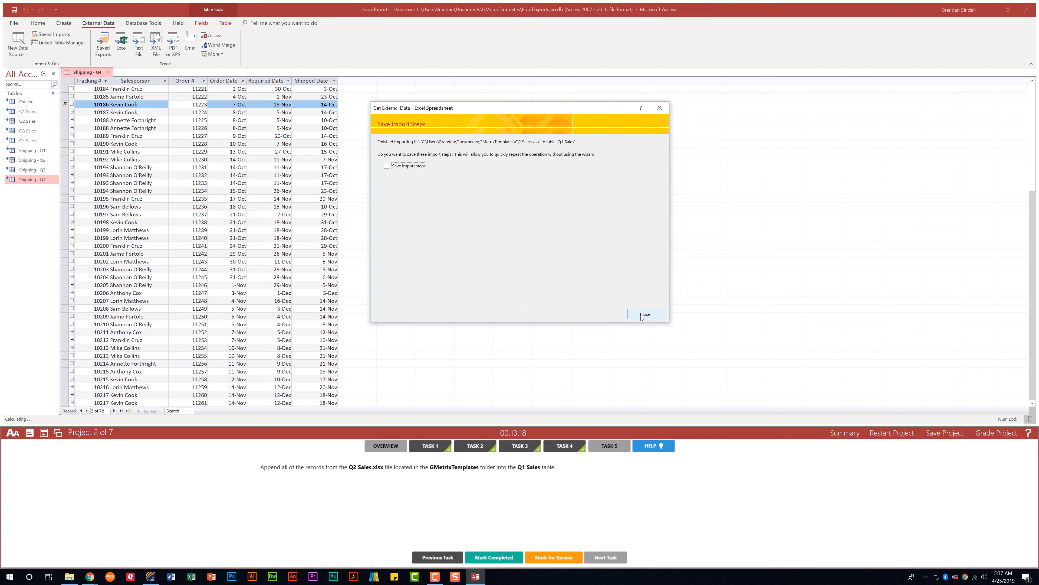
pyautogui.click(642, 316)
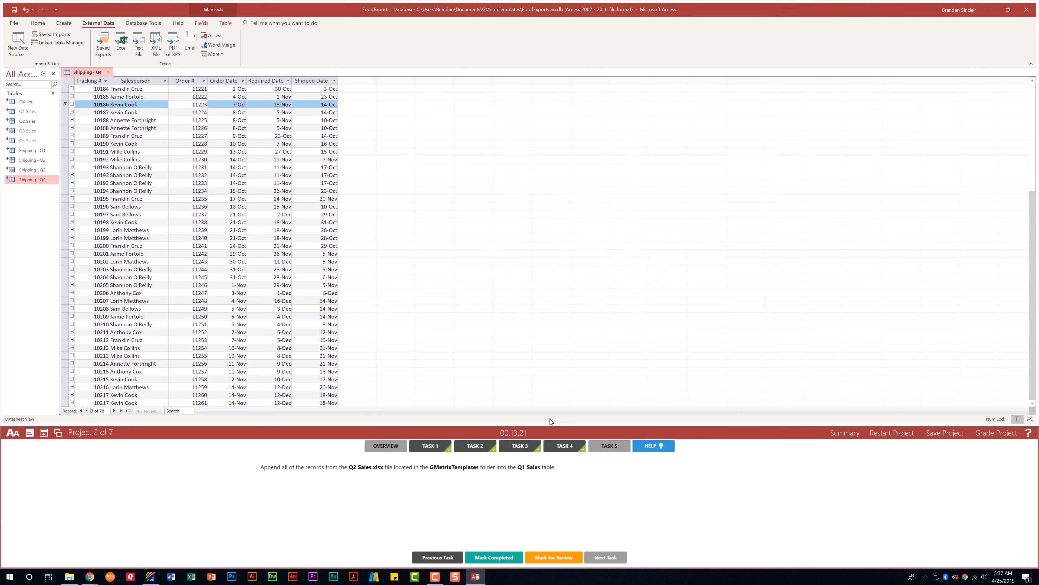
pyautogui.click(500, 561)
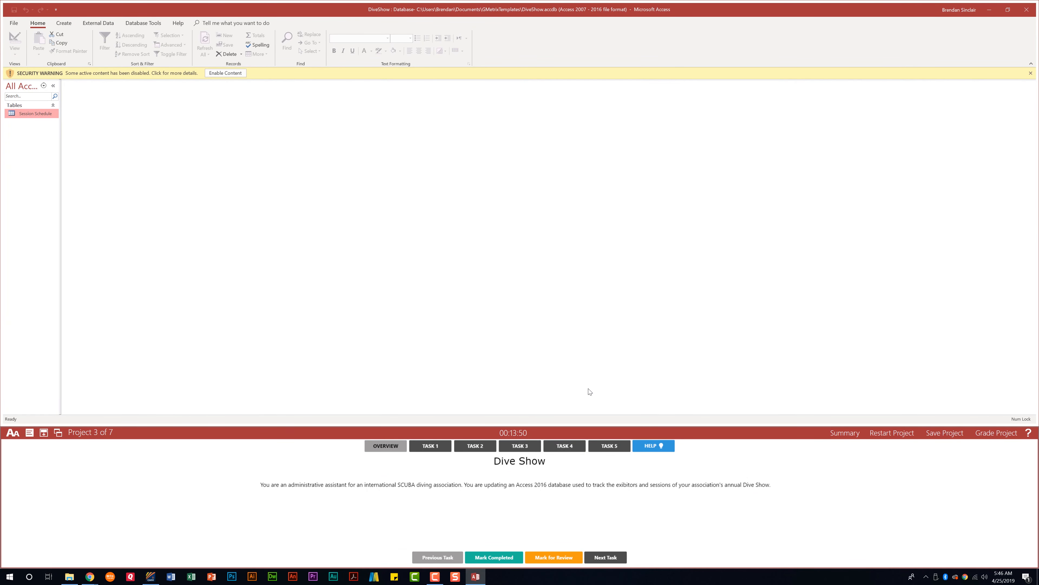
# - For Task 1 of the Dive Show project, enable the database's active content and open the Session Schedule table
pyautogui.click(430, 445)
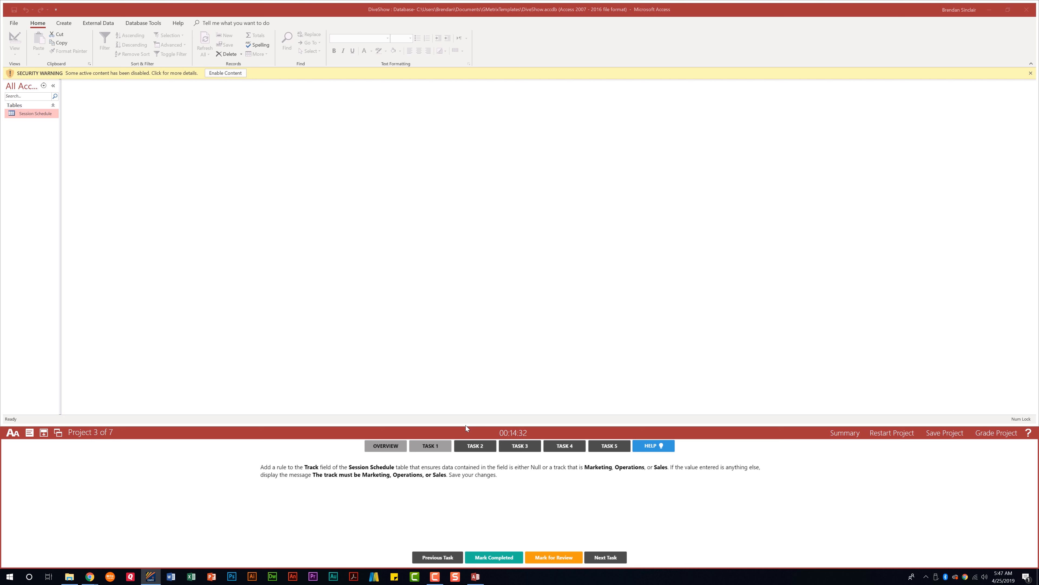
pyautogui.click(221, 74)
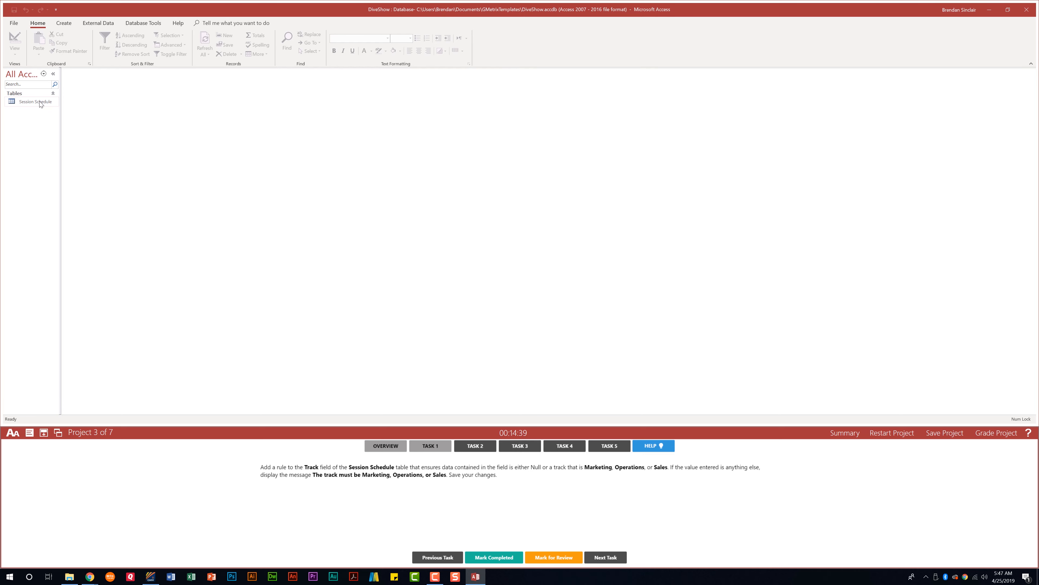
pyautogui.doubleClick(39, 101)
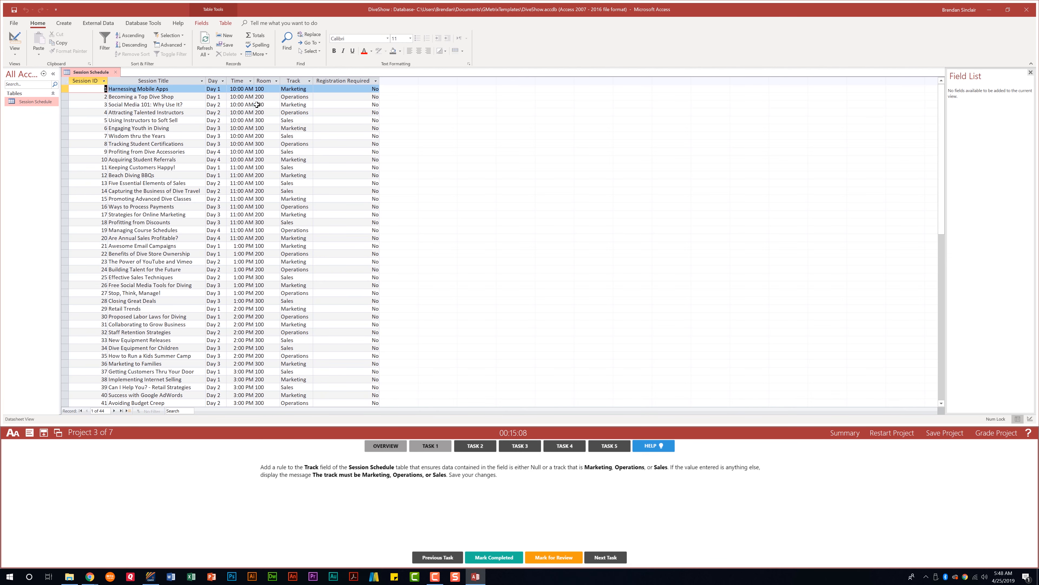
# - Add the field validation rule "=Marketing or Operations or Sales" to the Track field of the Session Schedule table
pyautogui.click(300, 80)
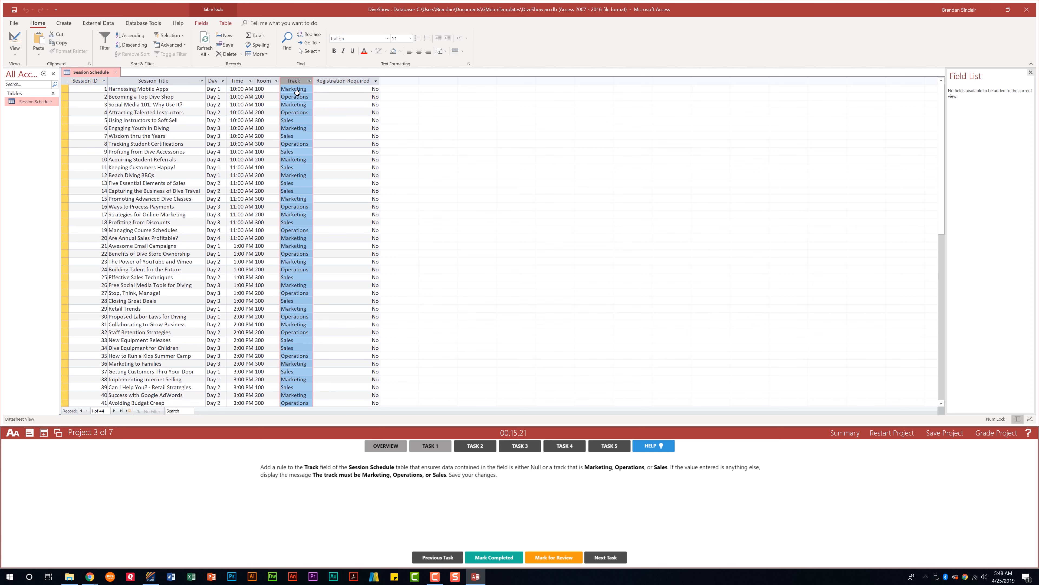
pyautogui.click(288, 45)
pyautogui.click(201, 24)
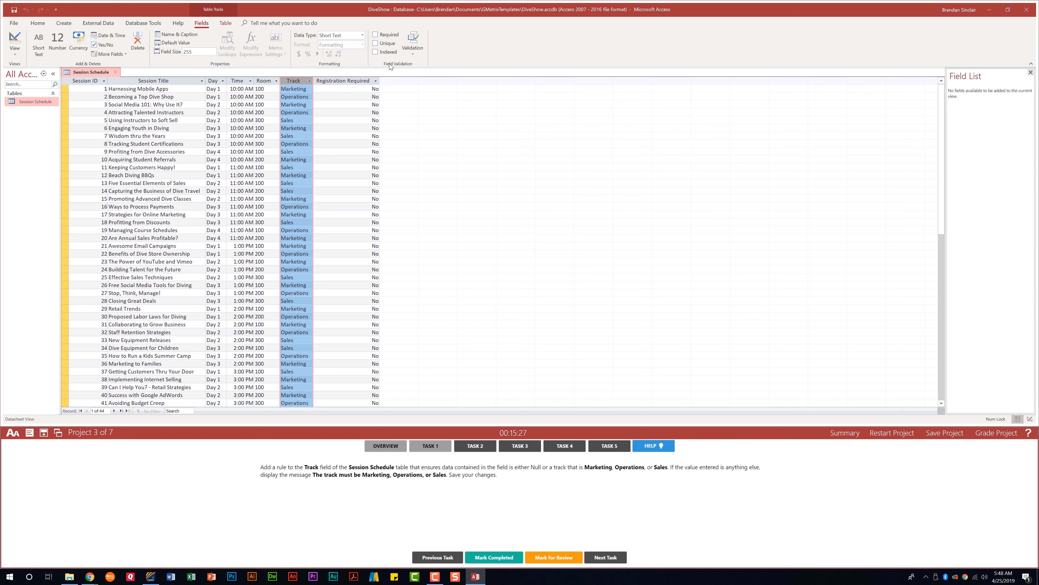
pyautogui.click(414, 56)
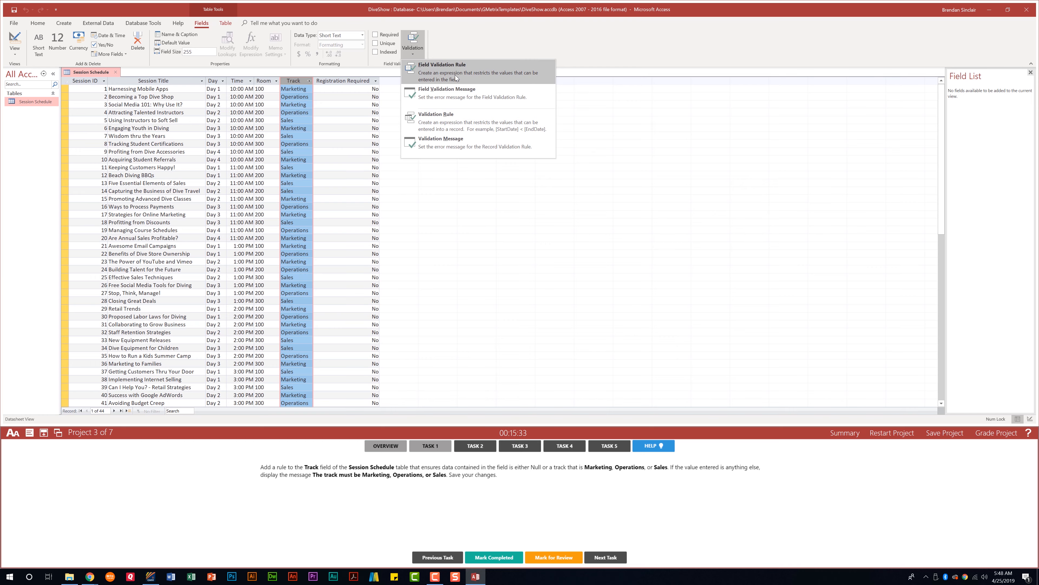
pyautogui.click(455, 75)
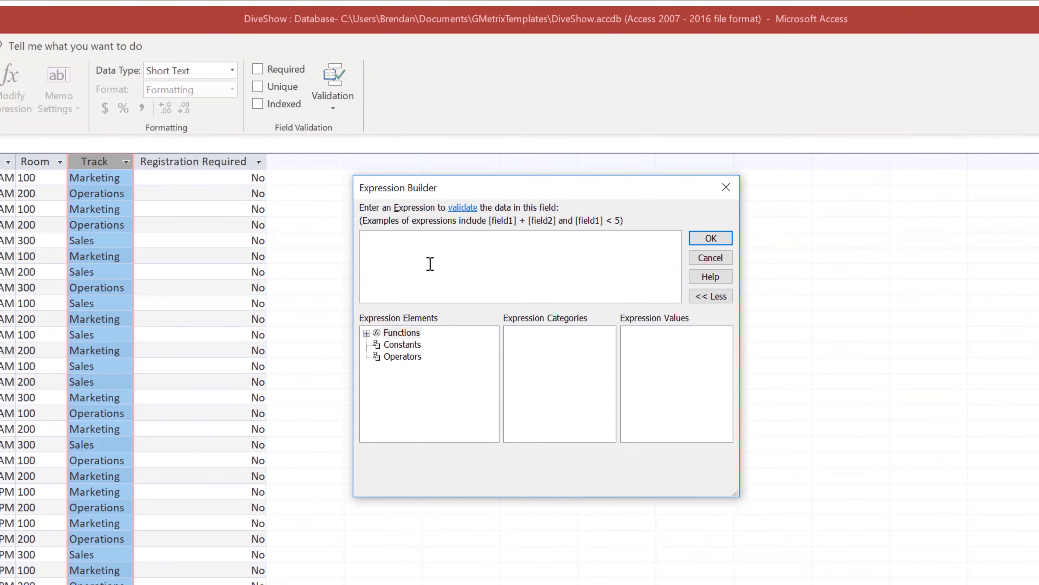
pyautogui.write('=Marketing or ')
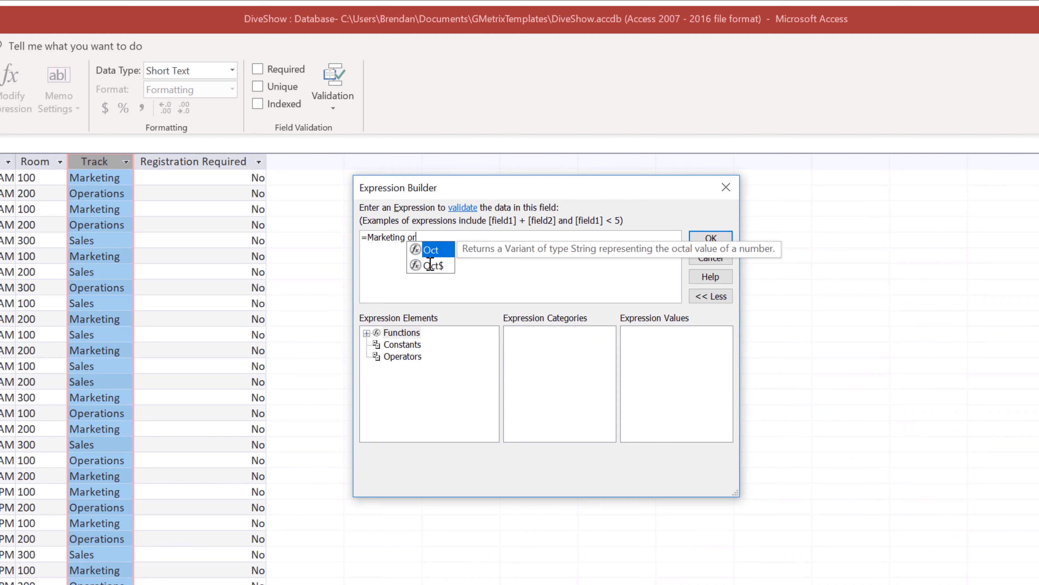
pyautogui.write('Operations ')
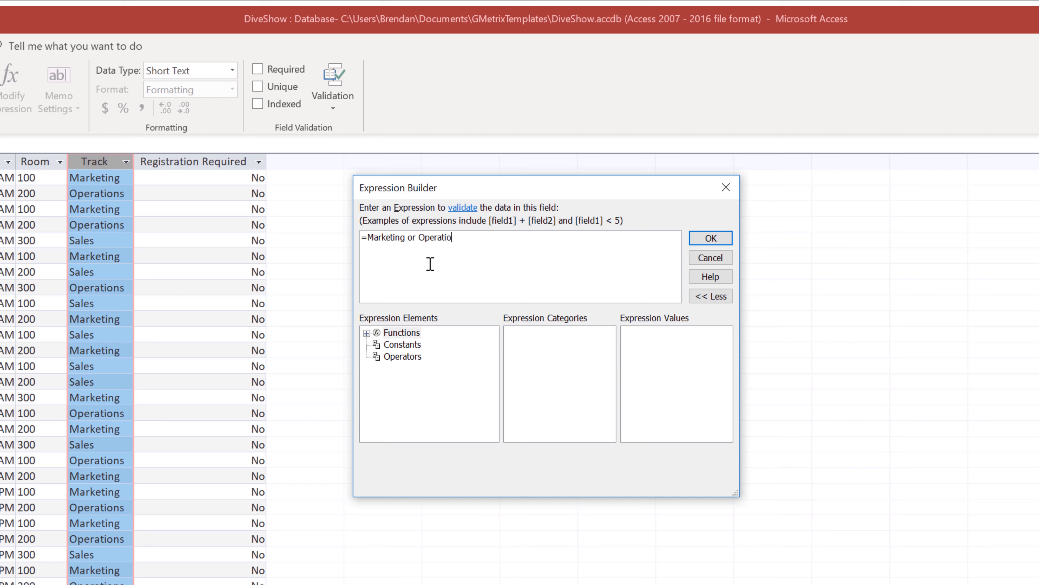
pyautogui.write('or Sales')
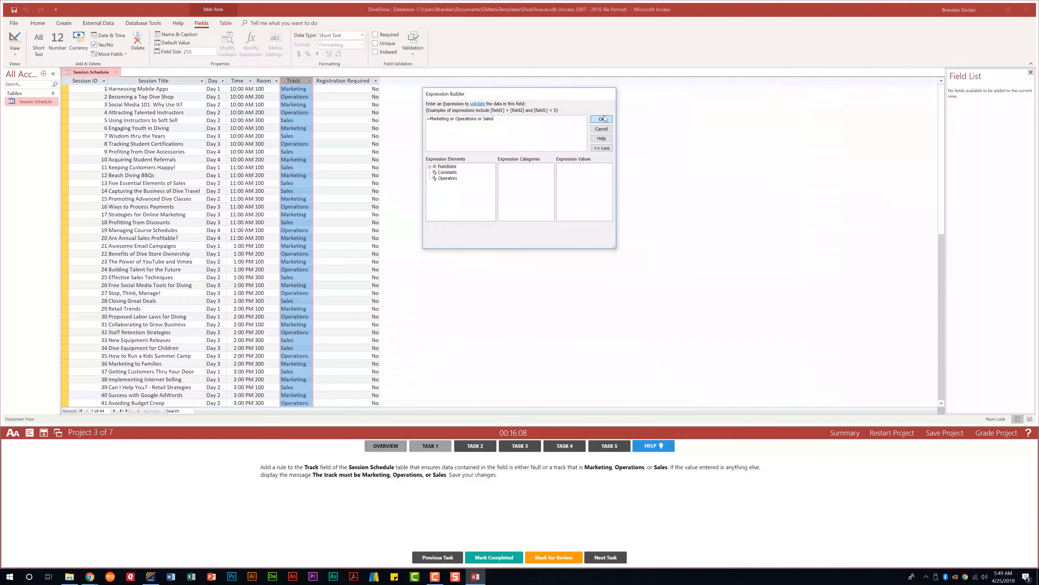
pyautogui.click(711, 238)
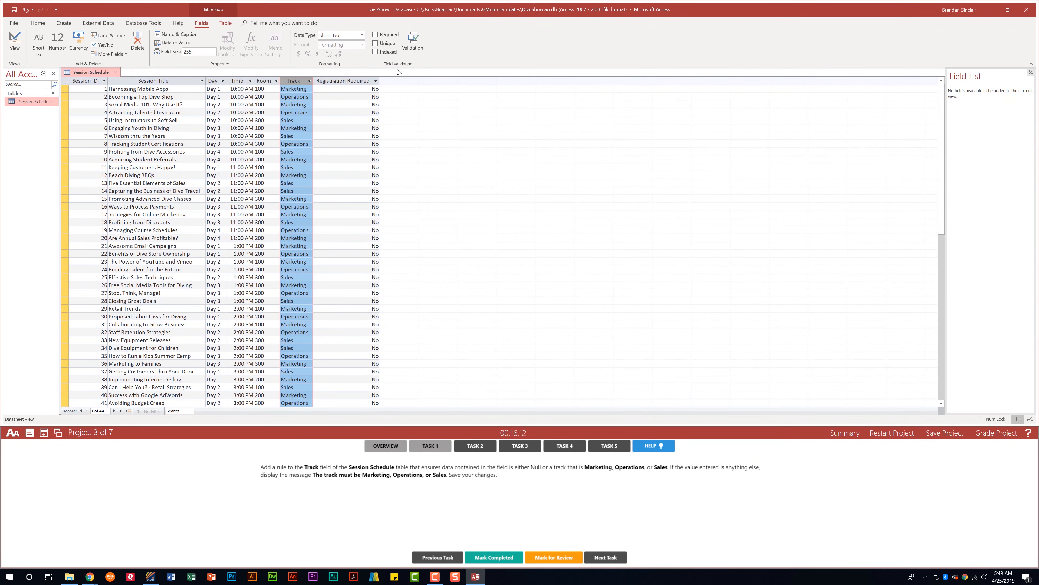
# - Set the Track field's validation message to "The track must be Marketing, Operations, or Sales." and mark Task 1 completed
pyautogui.click(414, 54)
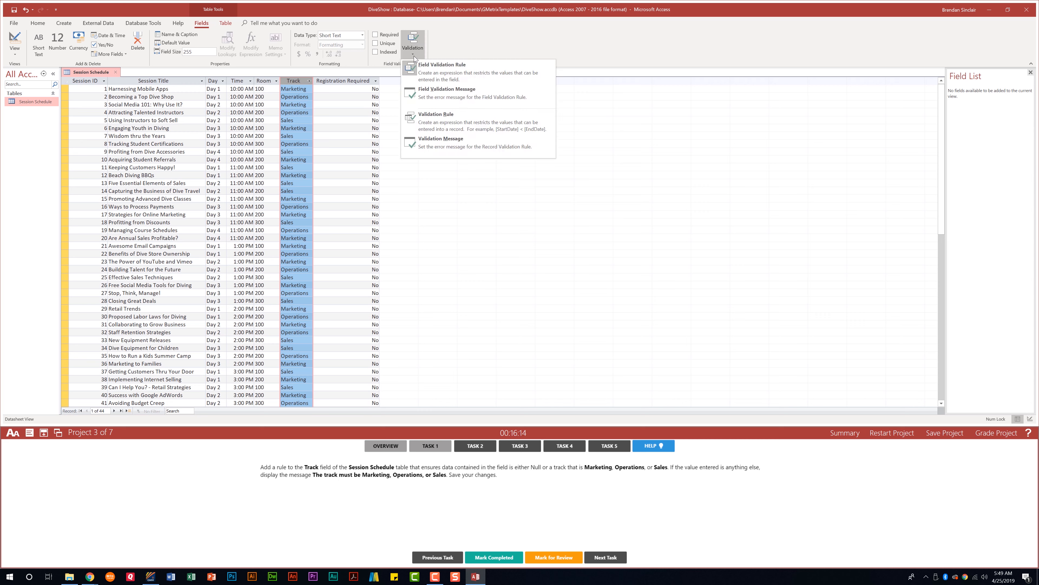
pyautogui.click(452, 101)
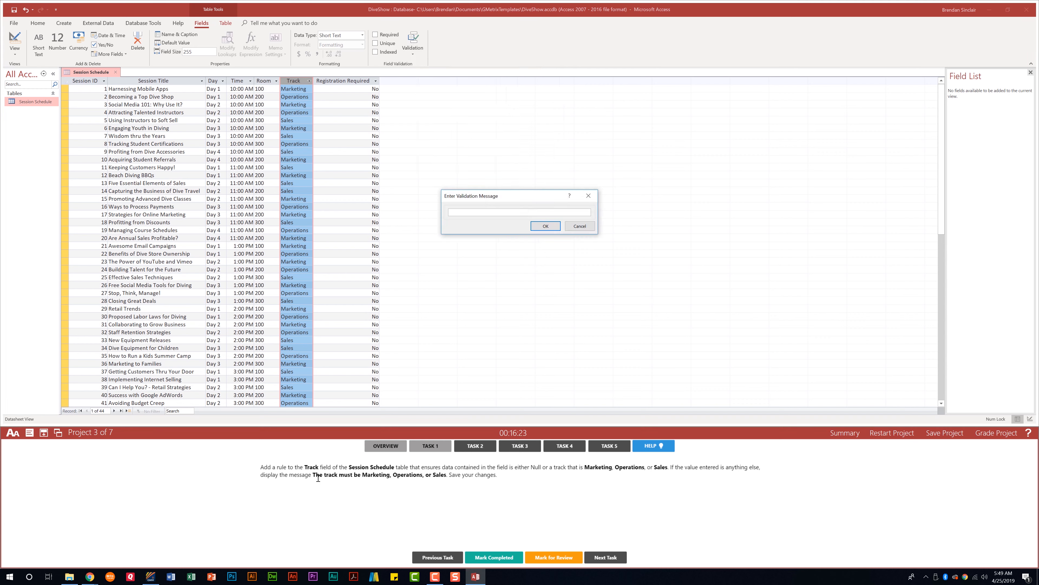
pyautogui.write('The track must be Marketing, Operations, or Sales.')
pyautogui.click(546, 226)
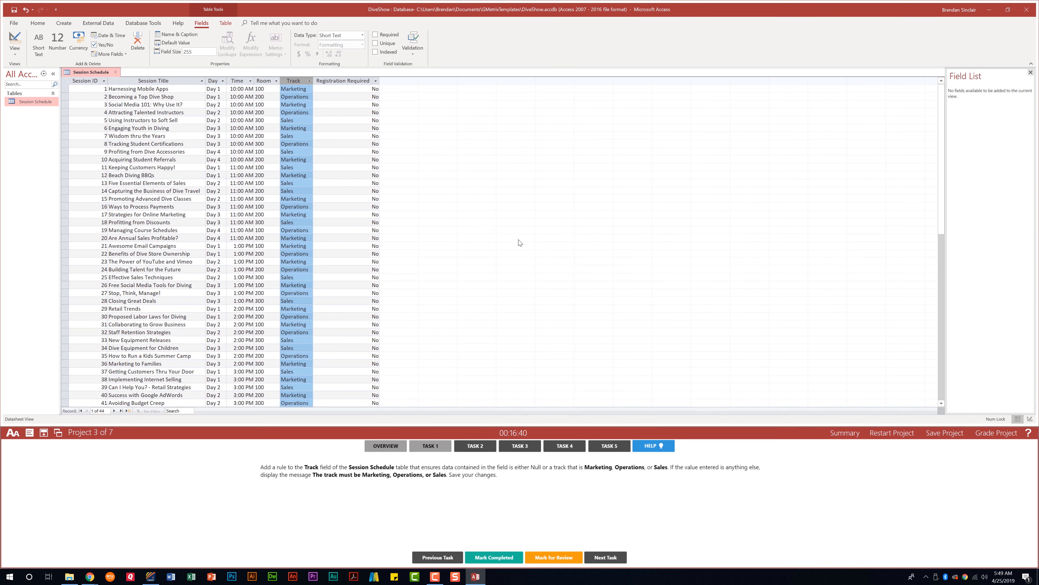
pyautogui.click(494, 557)
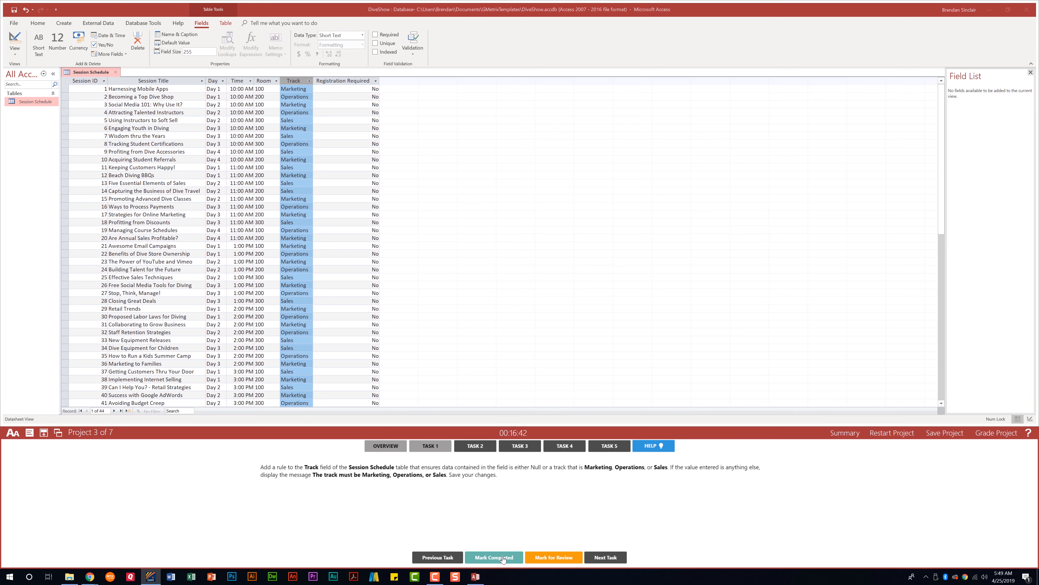
# - For Task 2, give the Room field the caption Location in the Session Schedule table's Design view, and mark the task completed
pyautogui.click(475, 449)
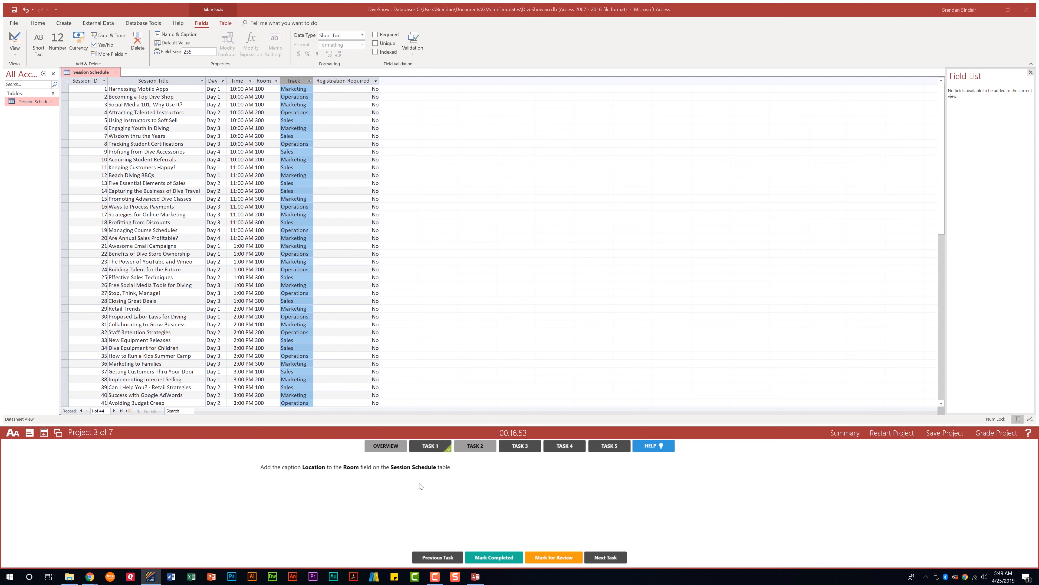
pyautogui.click(19, 56)
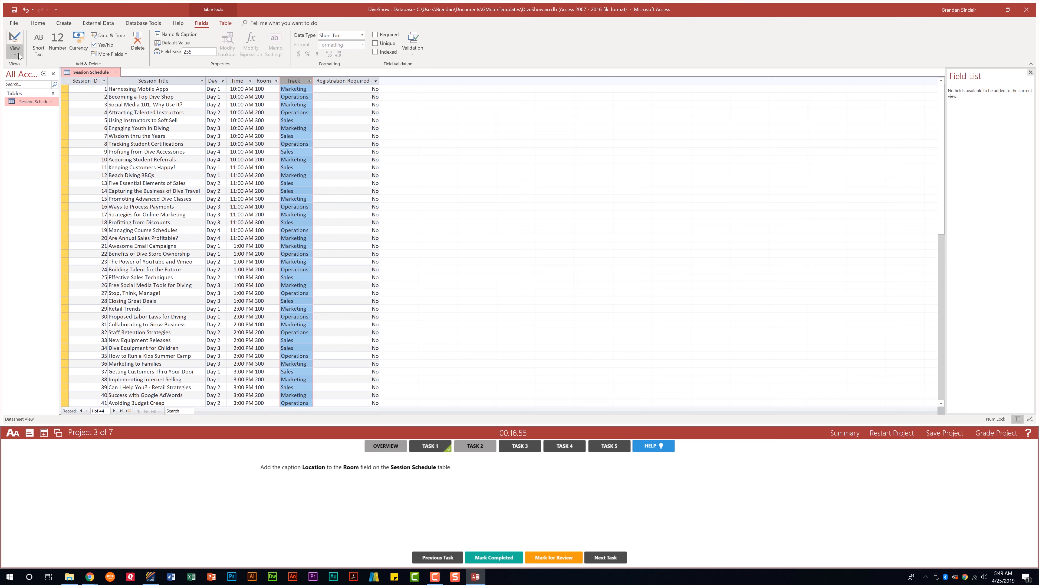
pyautogui.click(55, 88)
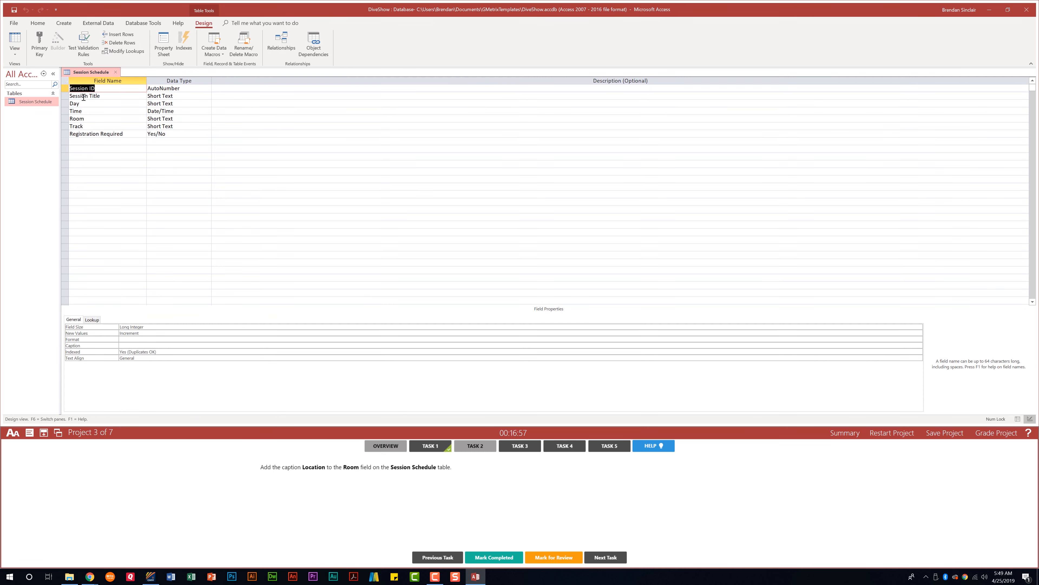
pyautogui.click(106, 119)
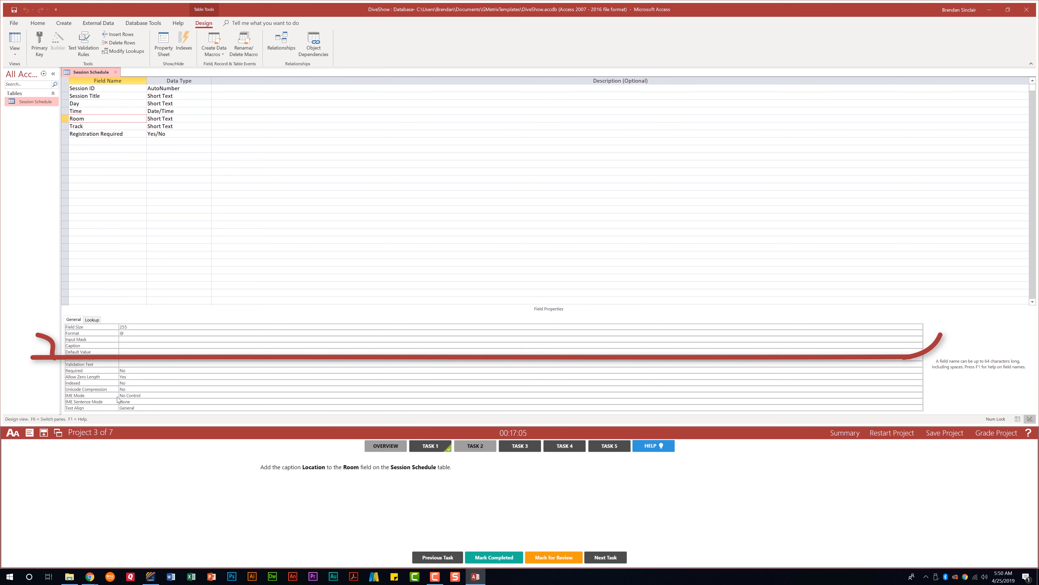
pyautogui.click(123, 345)
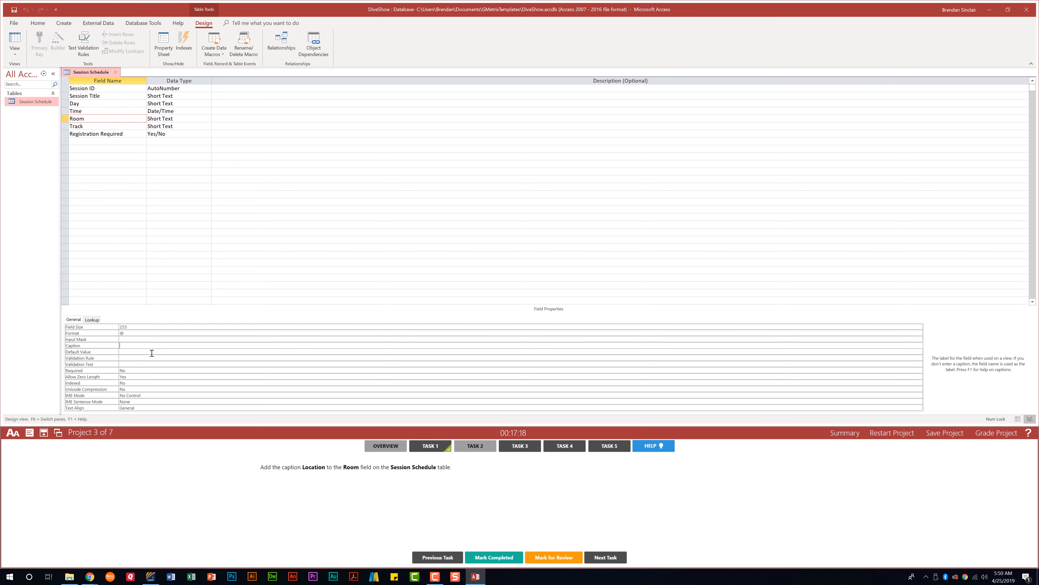
pyautogui.write('Location')
pyautogui.click(151, 353)
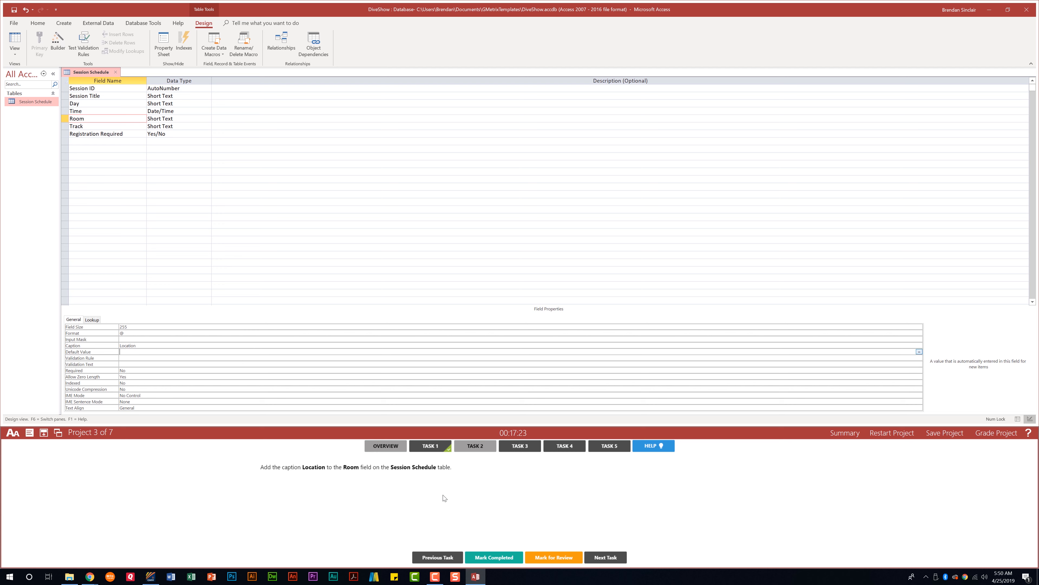
pyautogui.click(513, 559)
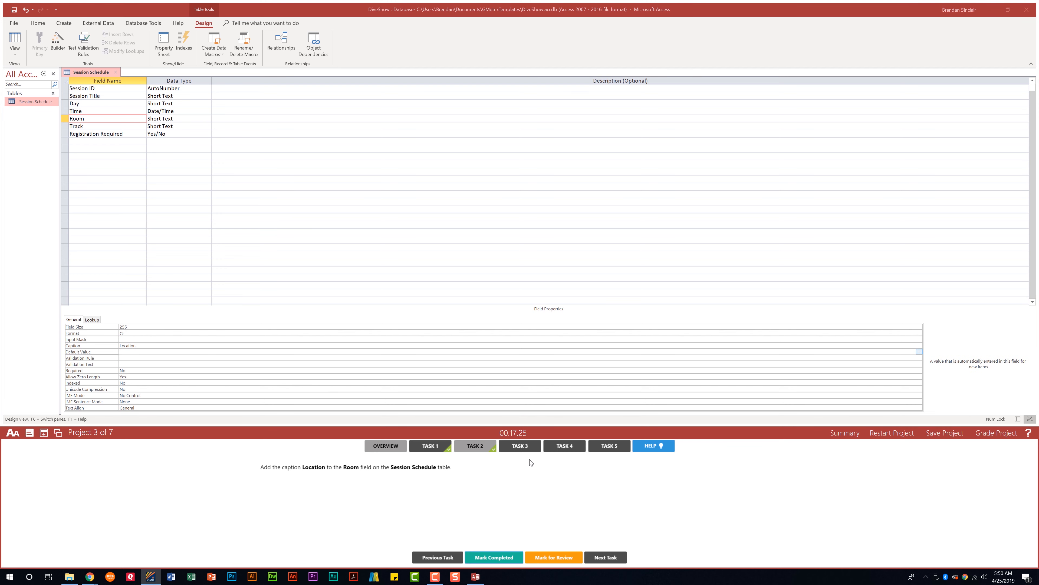
# - For Task 3, limit the Room field's size to 3 characters and mark the task completed
pyautogui.click(529, 448)
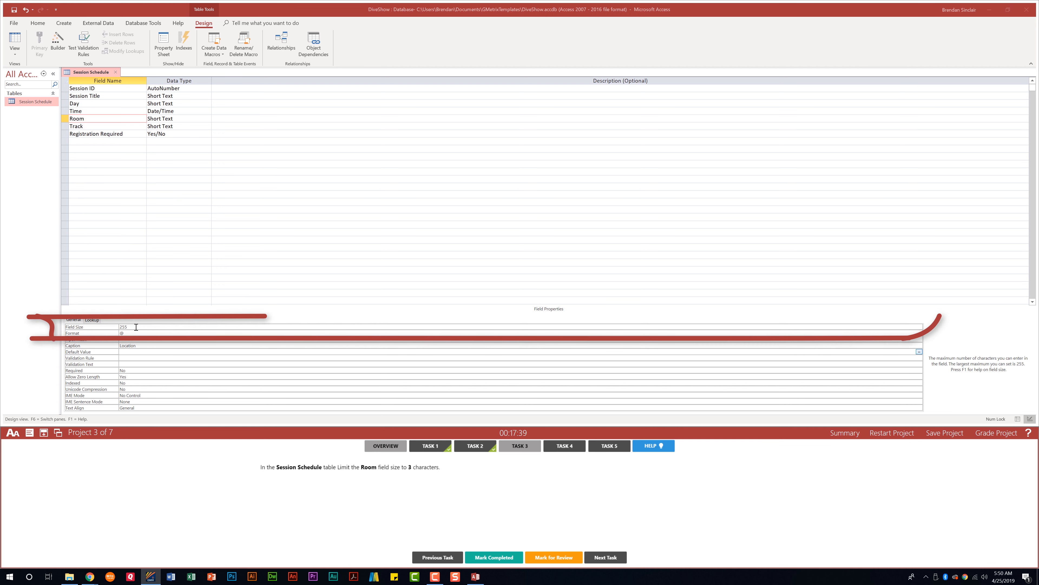
pyautogui.click(125, 326)
pyautogui.click(115, 329)
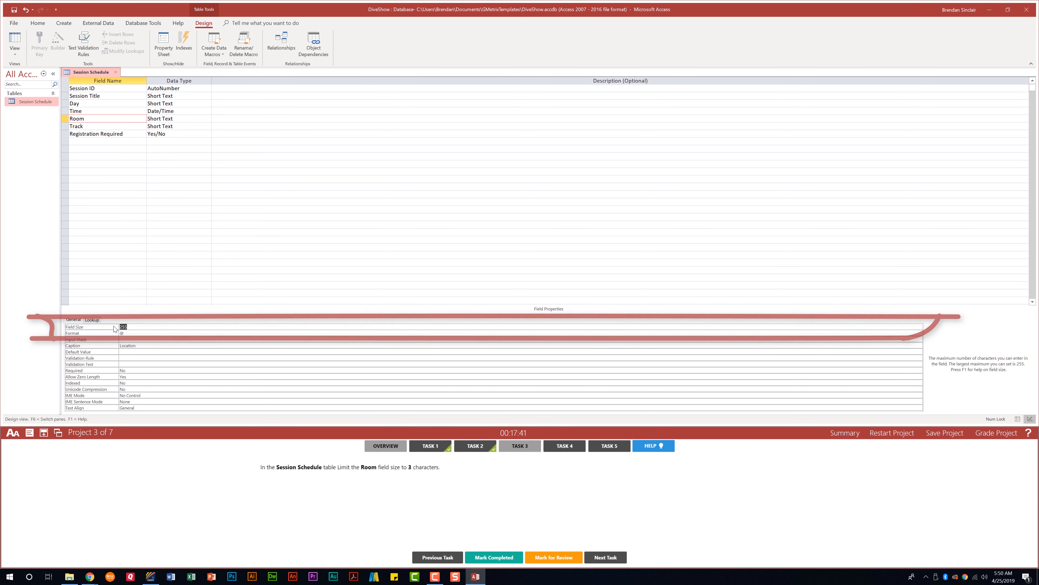
pyautogui.write('3')
pyautogui.press('Return')
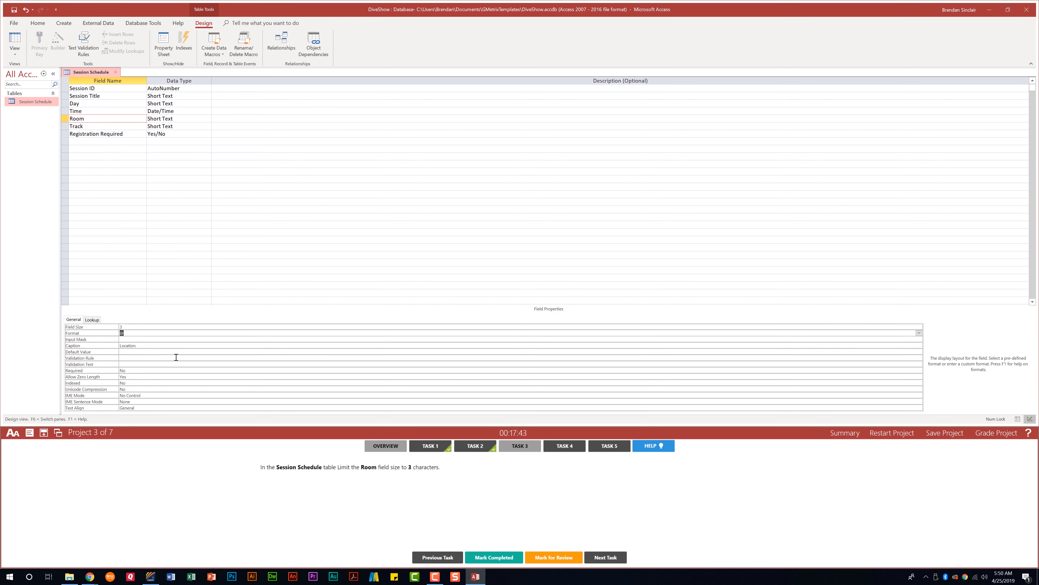
pyautogui.click(502, 557)
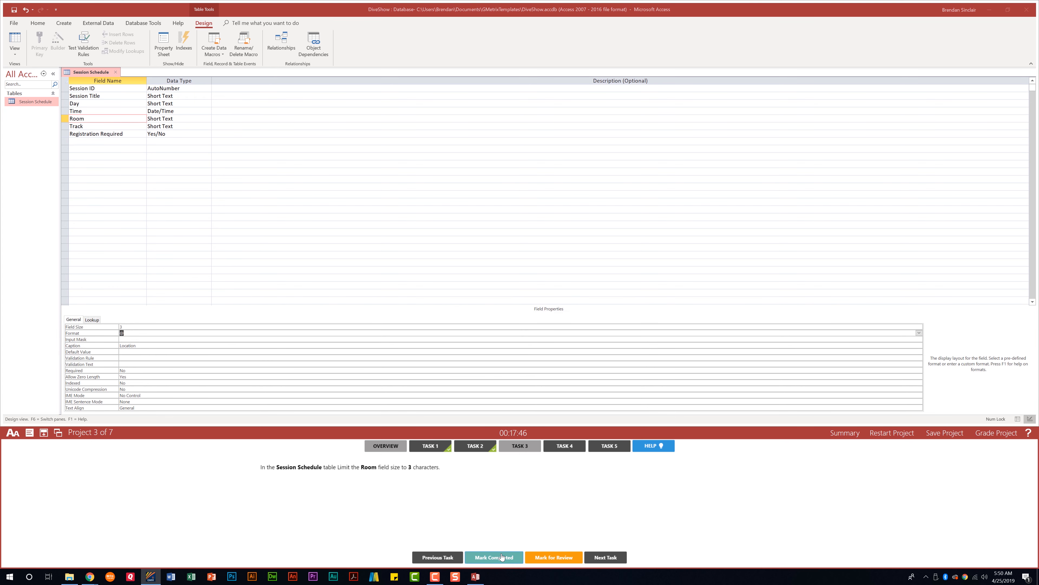
# - For Task 4, set the default value of the Registration Required field to Yes and mark the task completed
pyautogui.click(575, 446)
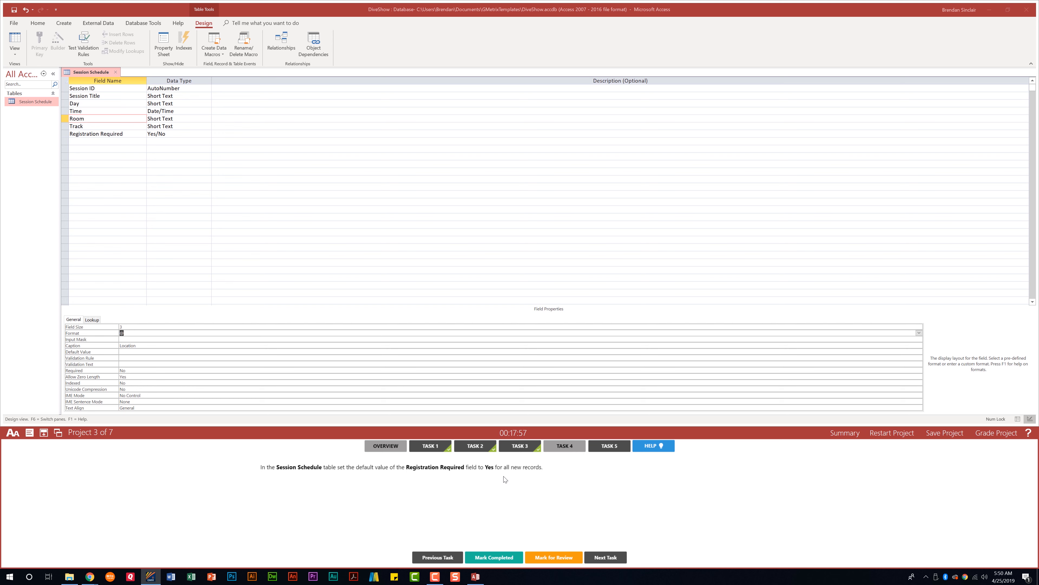
pyautogui.click(93, 135)
pyautogui.click(87, 136)
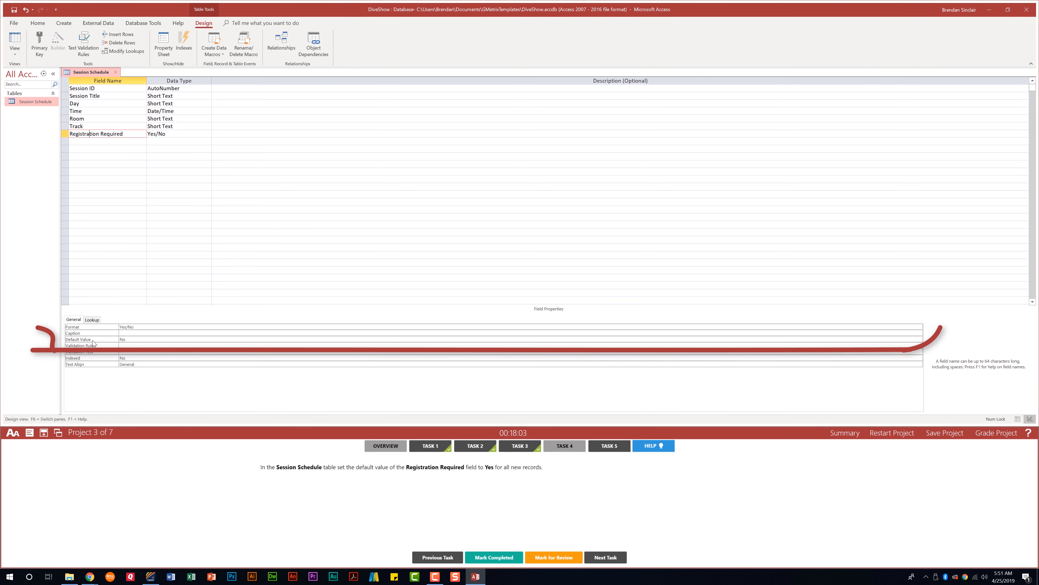
pyautogui.click(114, 340)
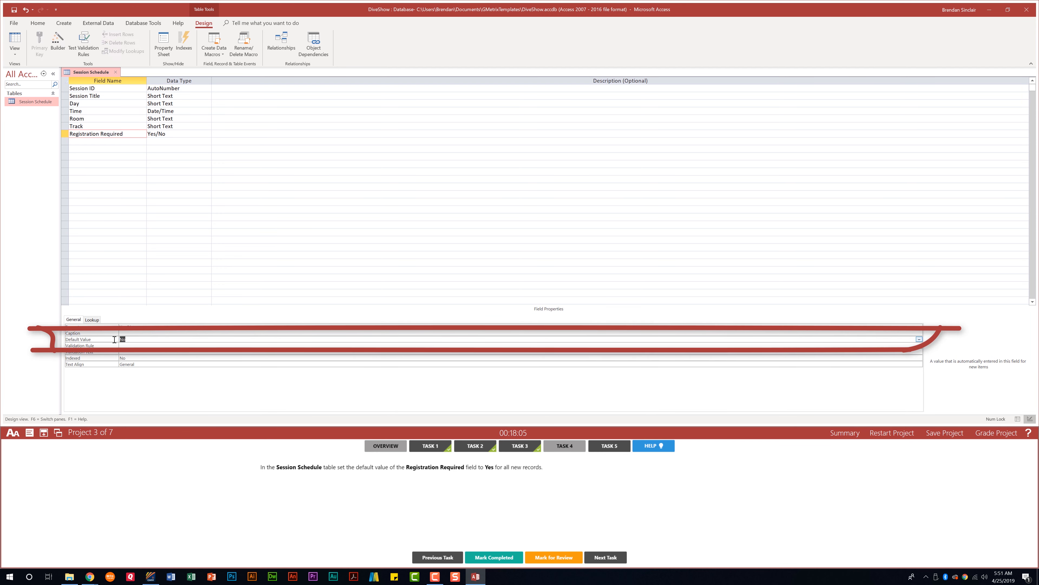
pyautogui.write('Yes')
pyautogui.press('Return')
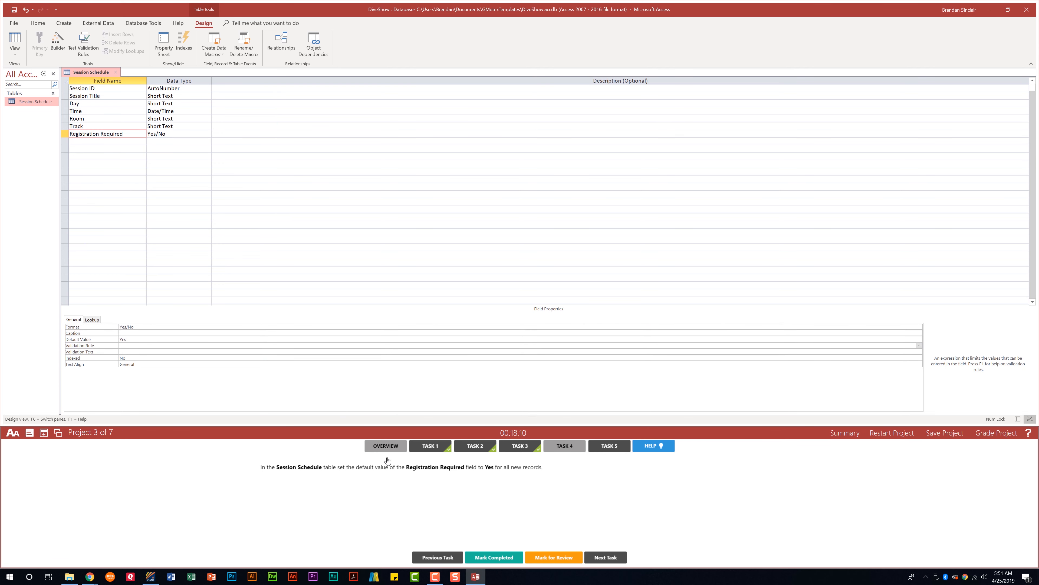
pyautogui.click(493, 560)
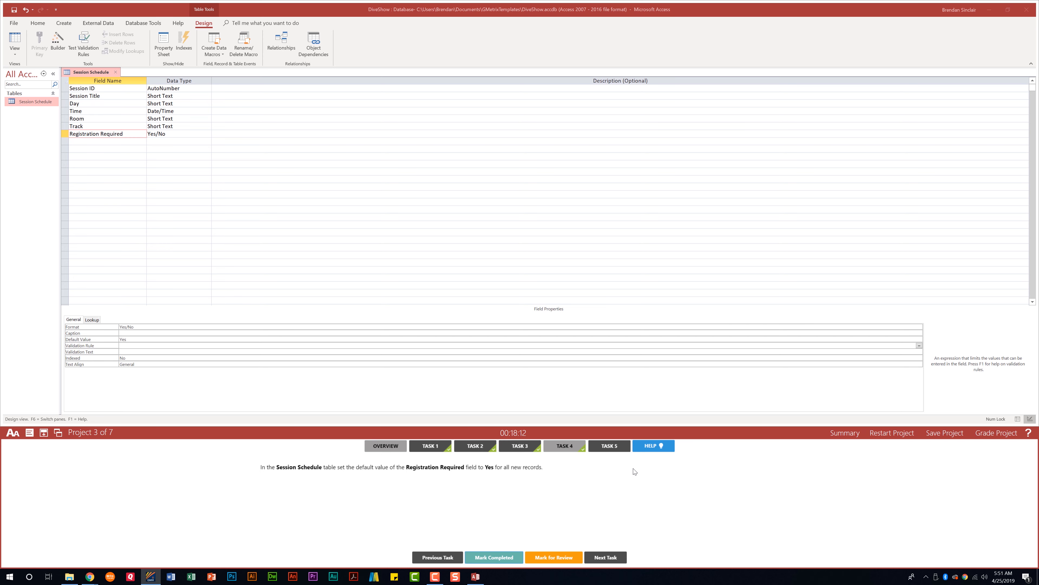
# - Go to Task 5, then close the Session Schedule table, saving its design changes and accepting the possible data loss
pyautogui.click(623, 448)
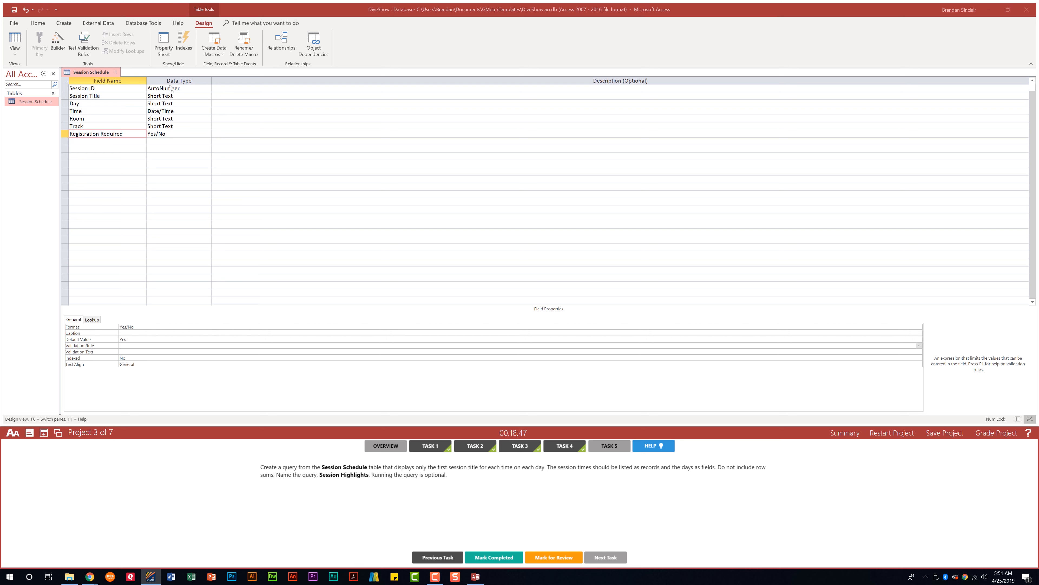
pyautogui.click(115, 72)
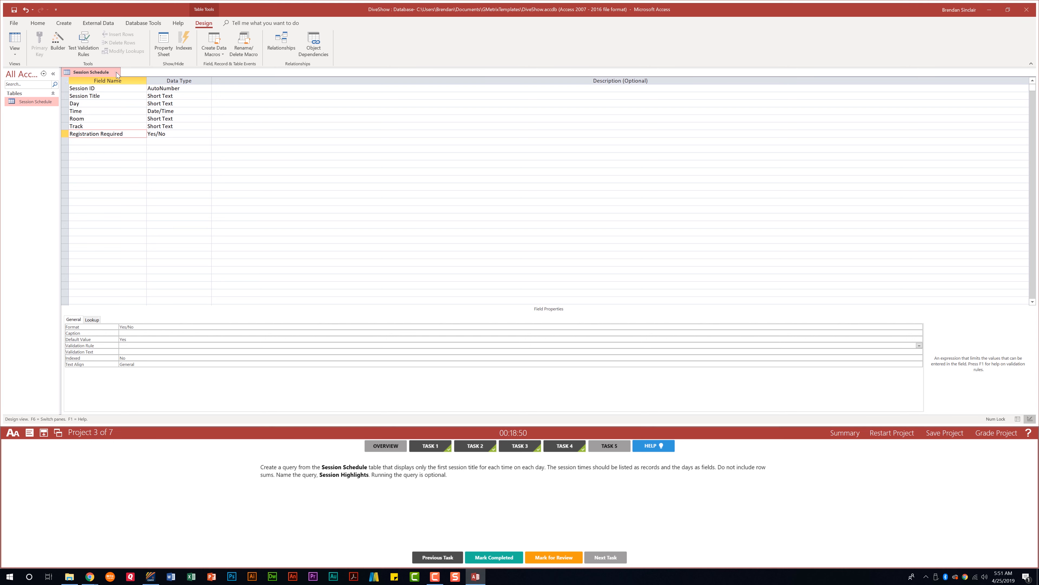
pyautogui.click(494, 312)
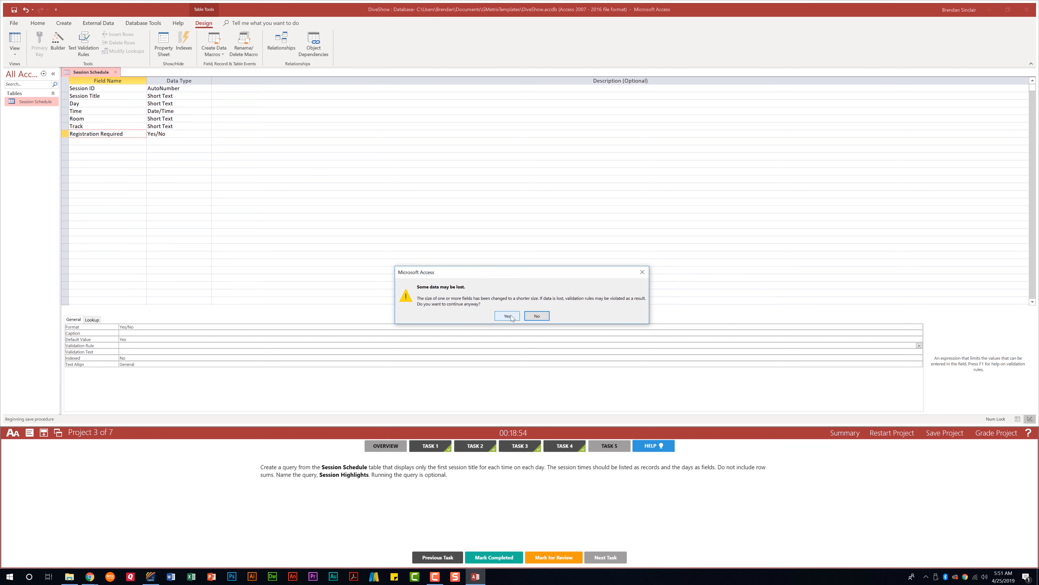
pyautogui.click(504, 316)
# - Start a new query with the Crosstab Query Wizard, using the Session Schedule table as its source
pyautogui.click(64, 24)
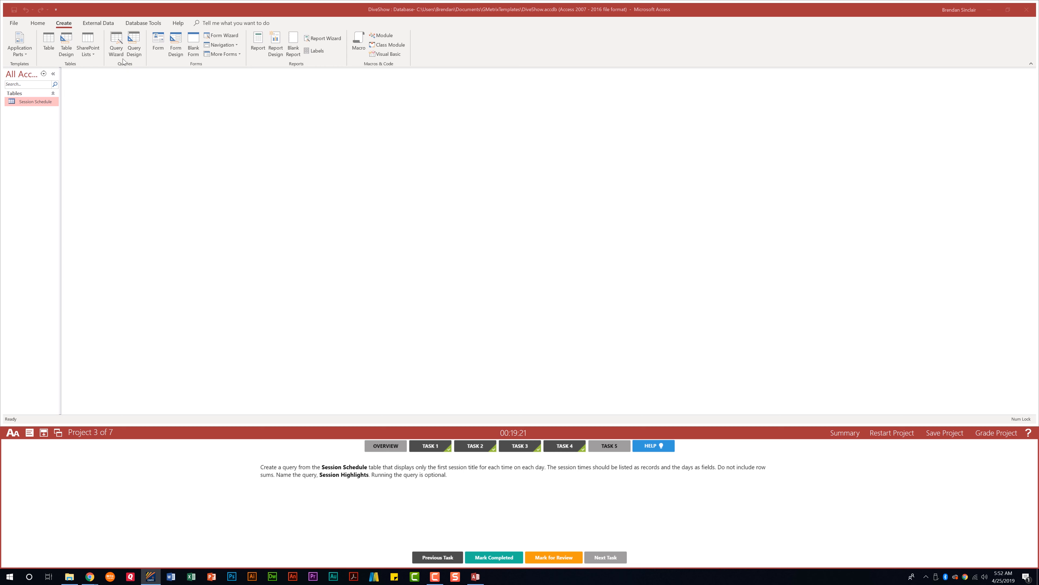
pyautogui.click(116, 50)
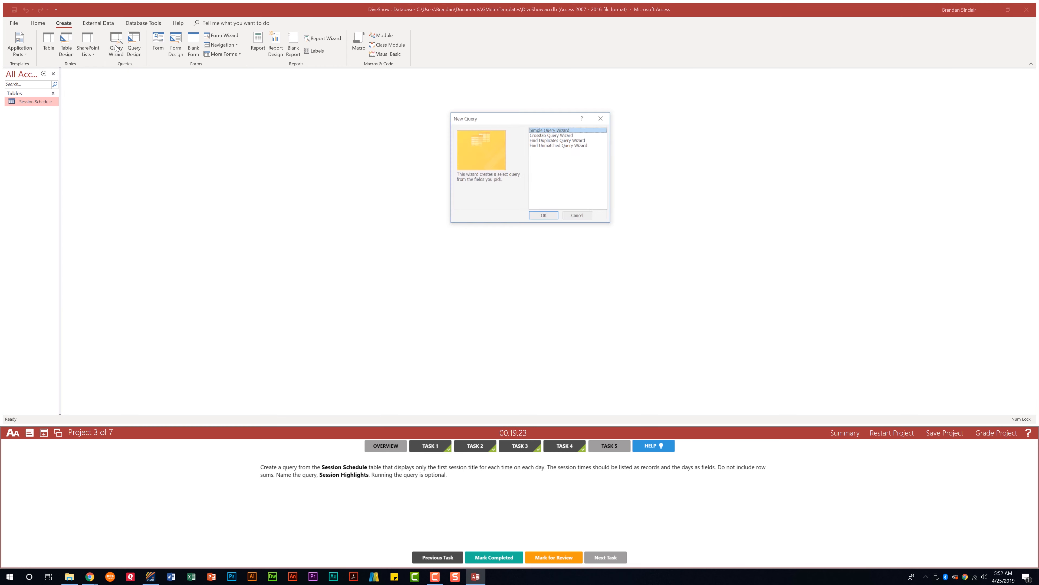
pyautogui.click(565, 135)
pyautogui.click(544, 216)
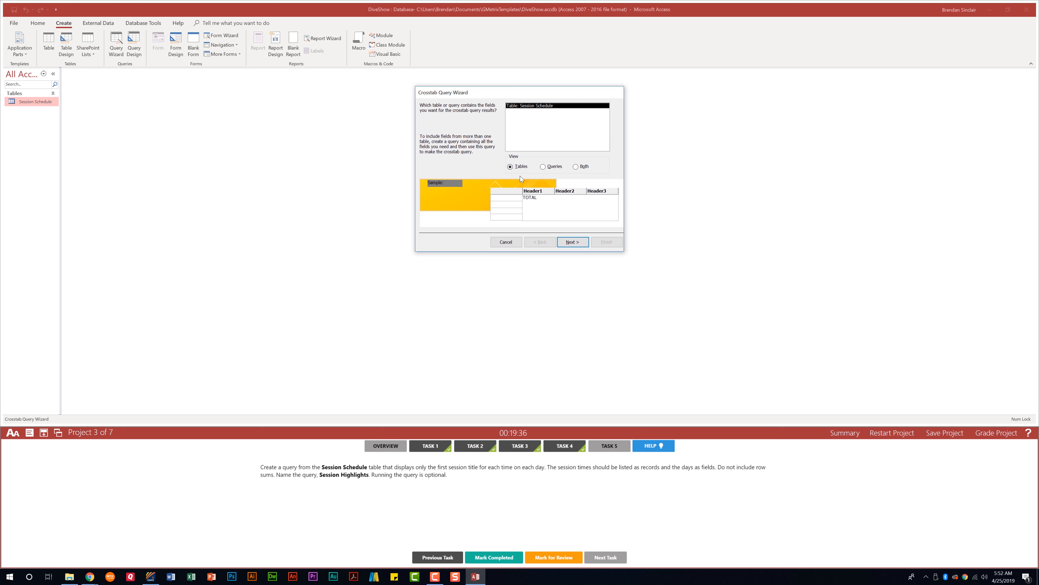
pyautogui.click(568, 242)
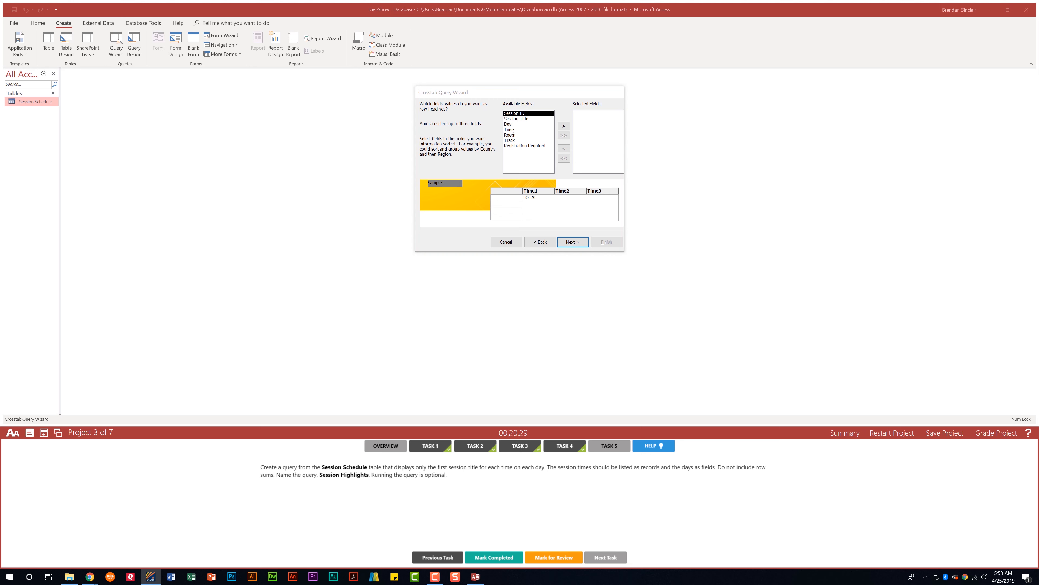
# - Use the Time field for the crosstab query's row headings and the Day field for its column headings
pyautogui.click(509, 130)
pyautogui.click(564, 126)
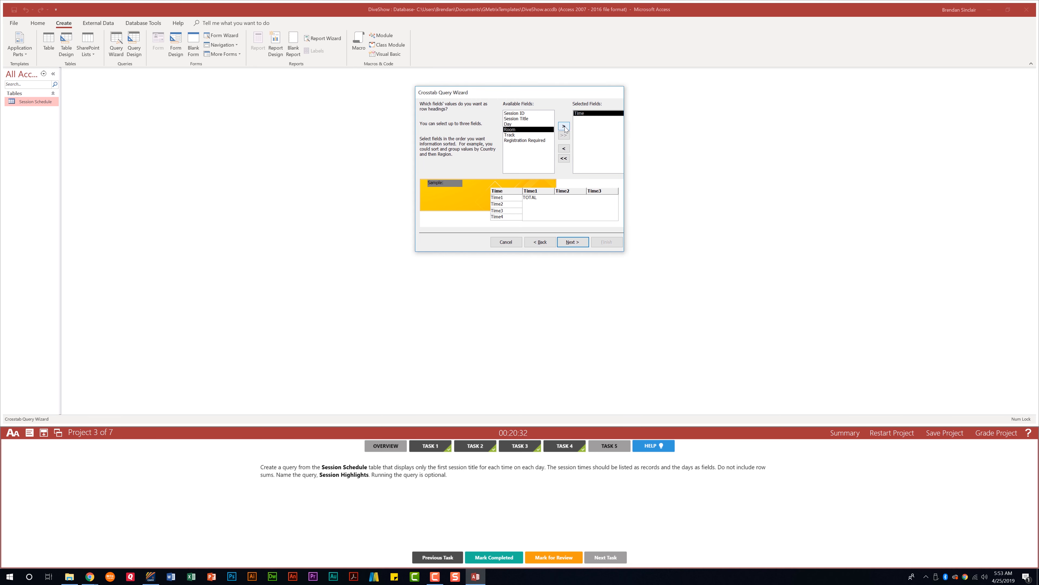
pyautogui.click(573, 242)
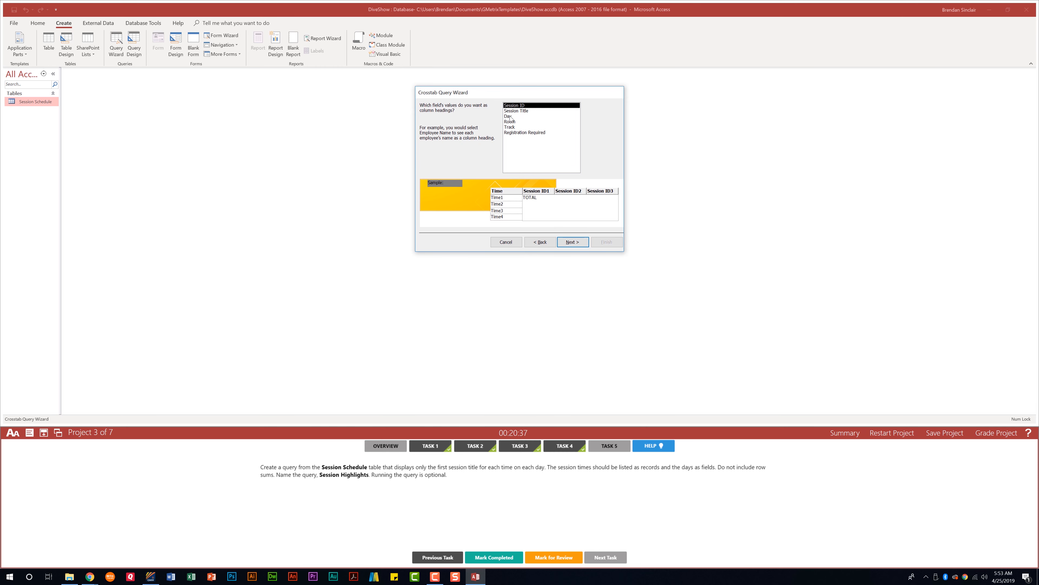
pyautogui.click(509, 117)
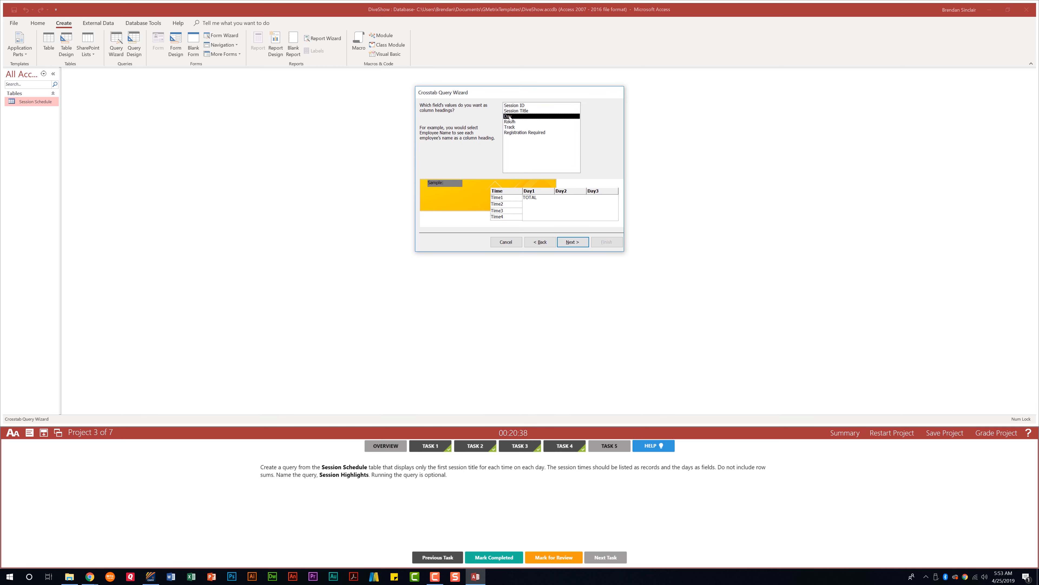
pyautogui.click(576, 242)
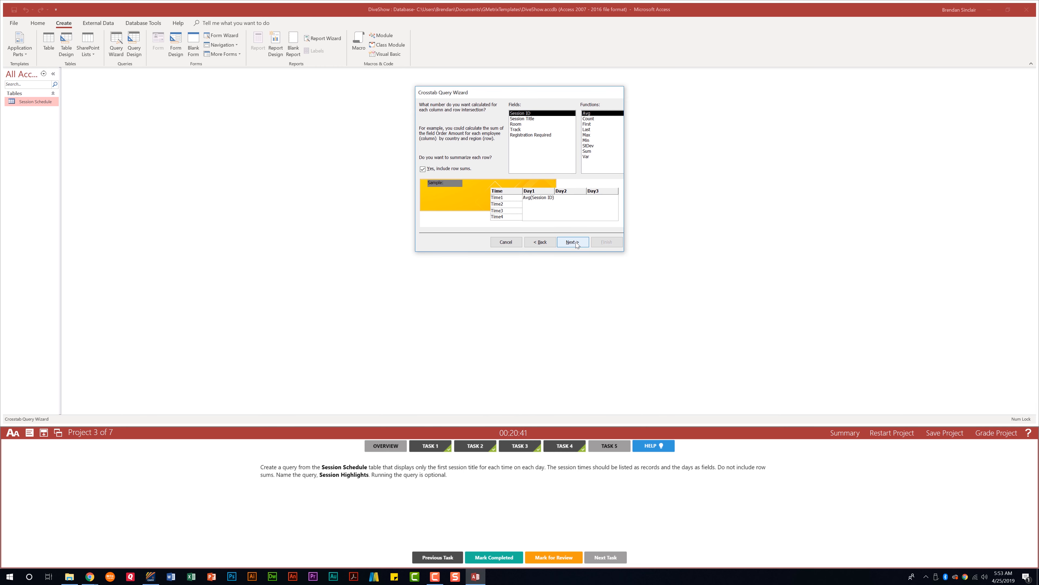
# - Calculate the First value of Session Title at each crosstab intersection and leave out the row sums
pyautogui.click(522, 119)
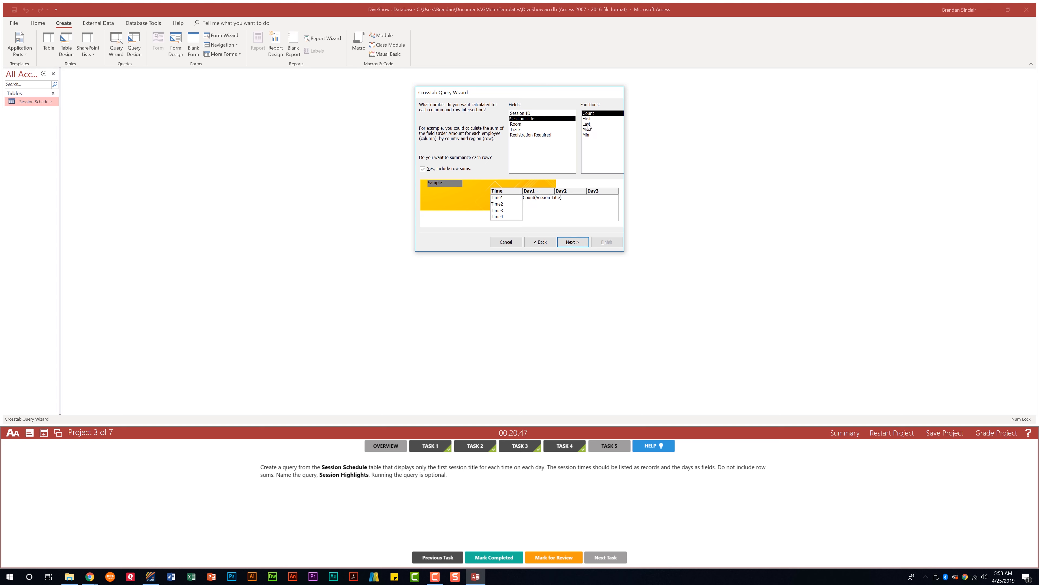
pyautogui.click(587, 119)
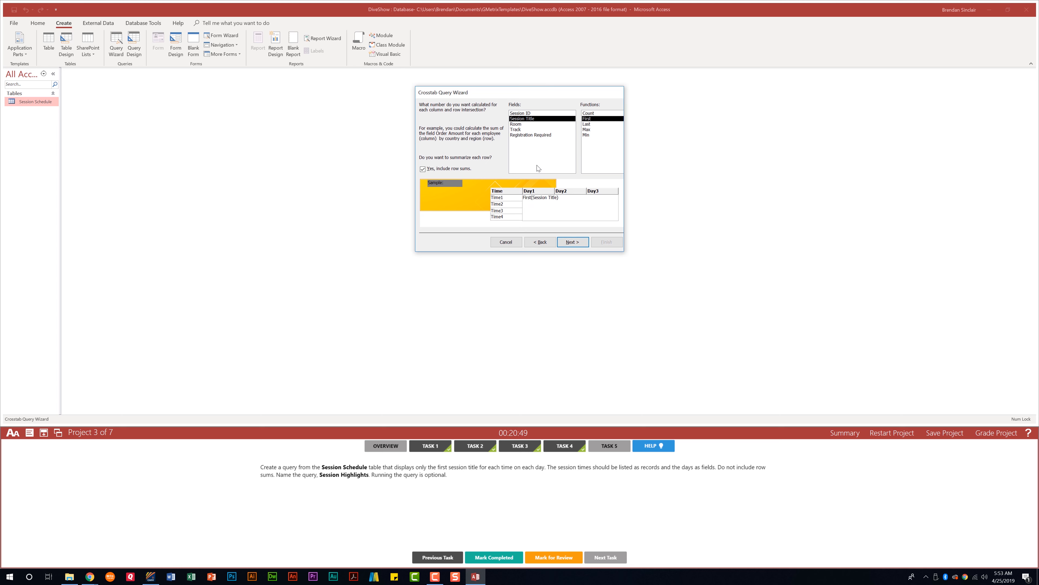
pyautogui.click(423, 169)
pyautogui.click(581, 242)
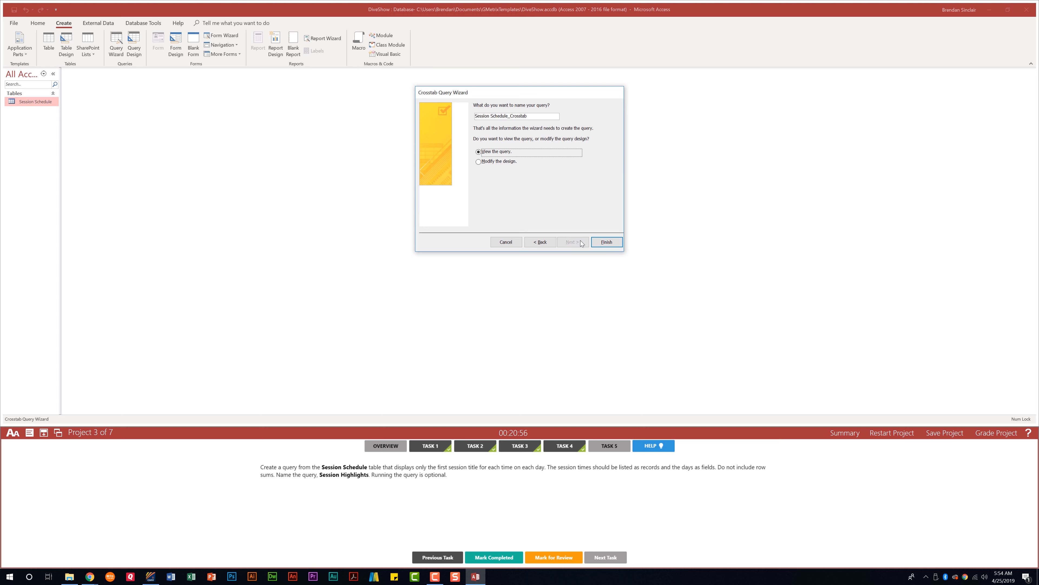
# - Name the crosstab query Session Highlights, finish the wizard to view it, and mark Task 5 completed
pyautogui.hotkey('shift', 'Tab')
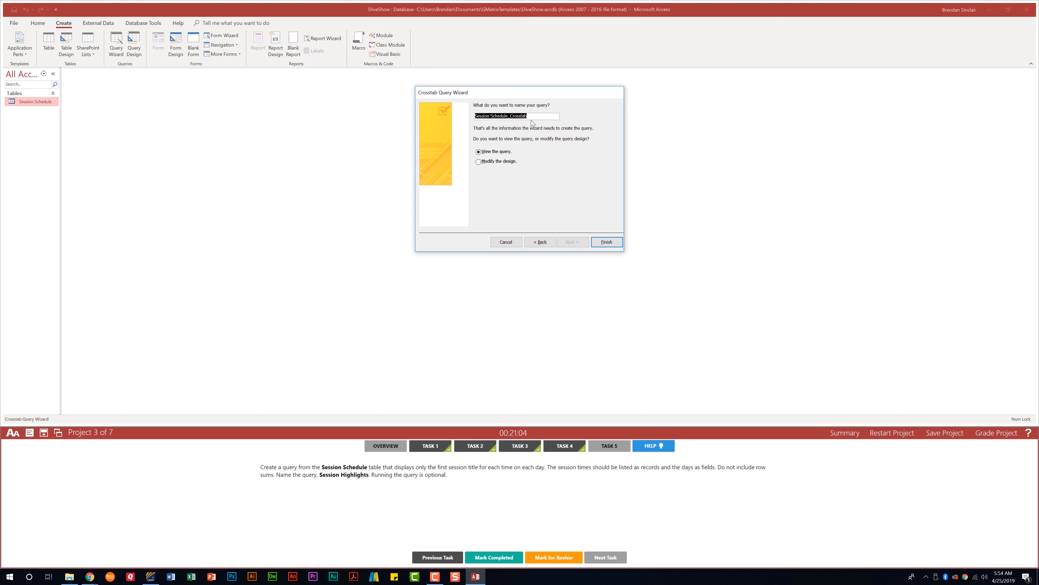
pyautogui.write('Session Highlig')
pyautogui.write('hts')
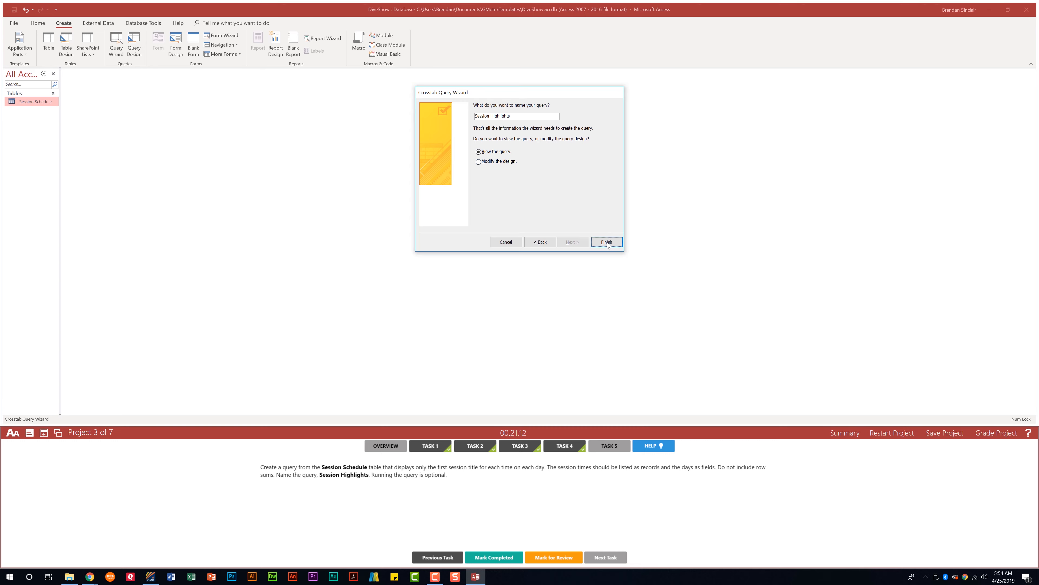
pyautogui.click(606, 242)
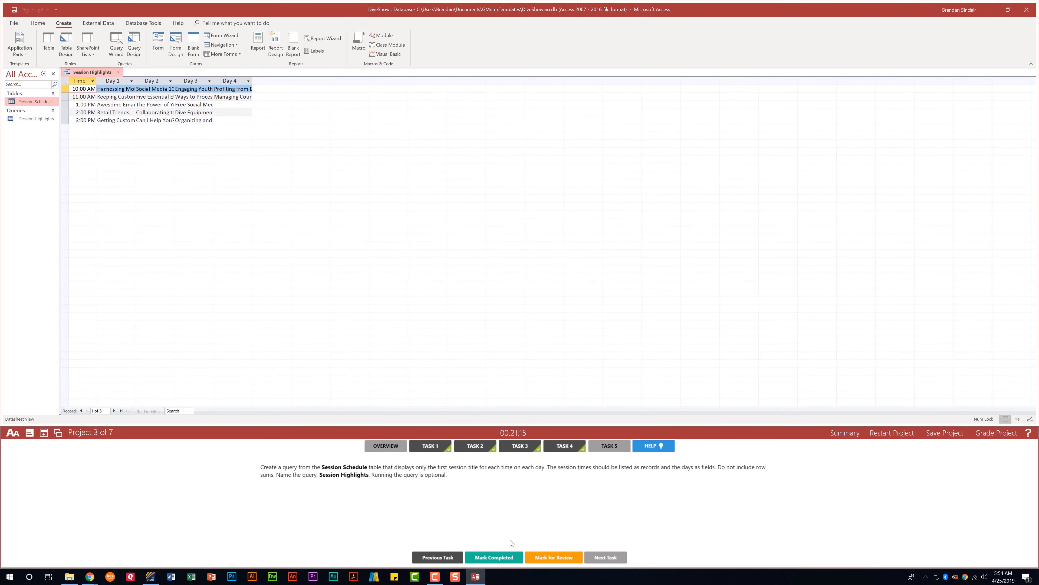
pyautogui.click(504, 556)
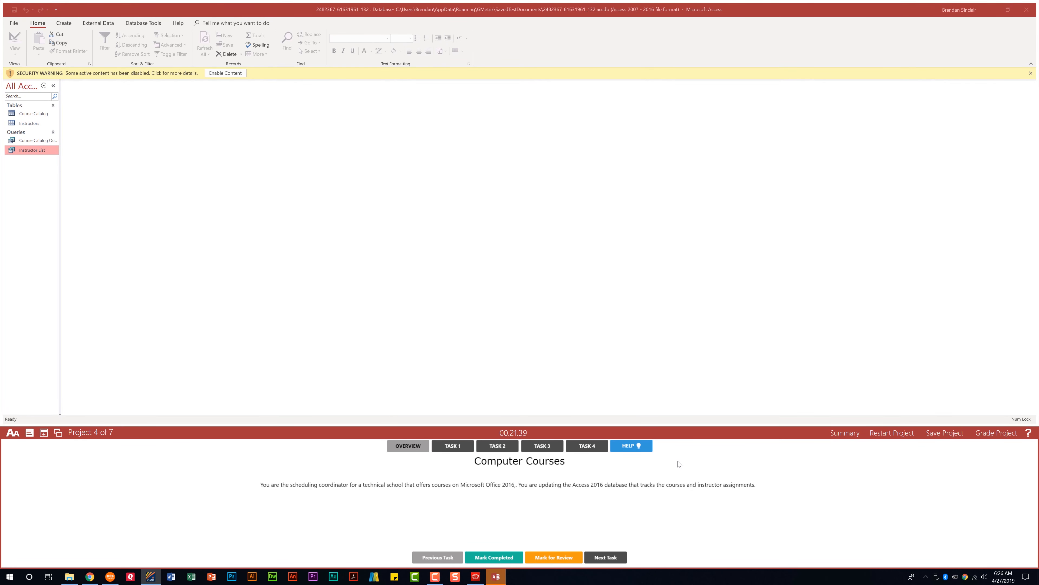
# - For Task 1 of the Computer Courses project, enable the database content and create a design-view query containing the Course Catalog table
pyautogui.click(452, 447)
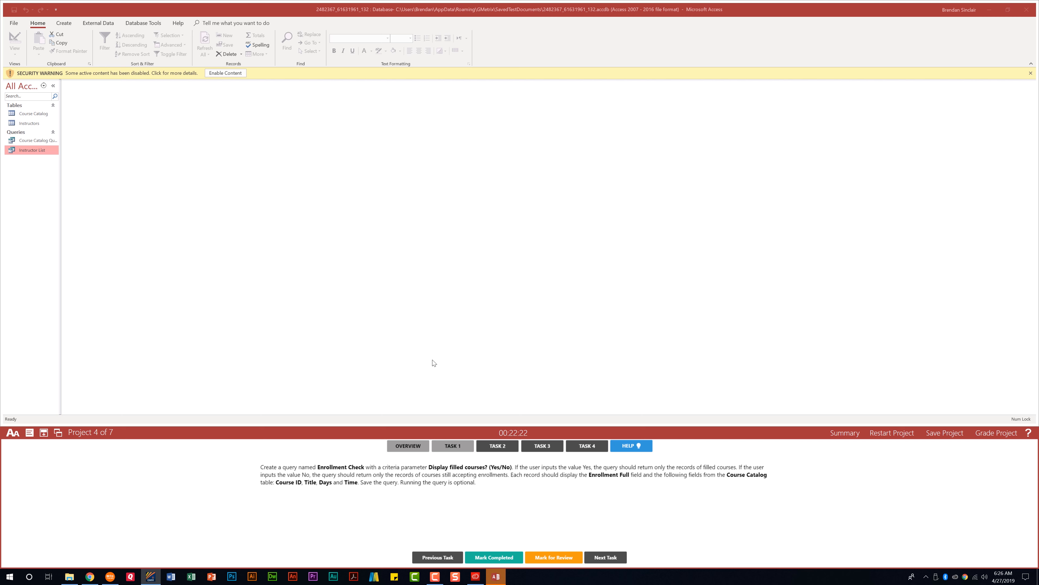
pyautogui.click(237, 74)
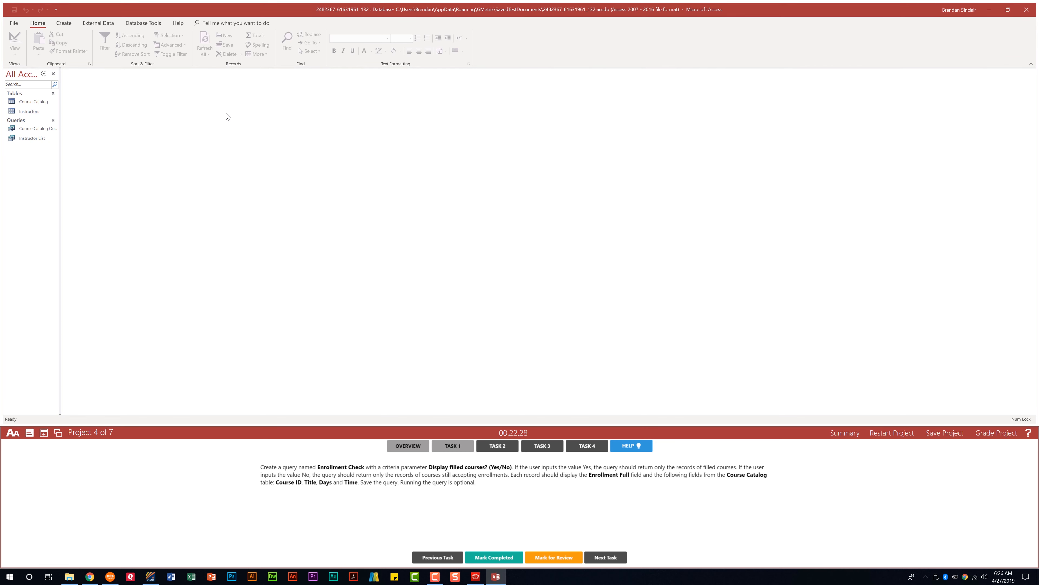
pyautogui.click(65, 23)
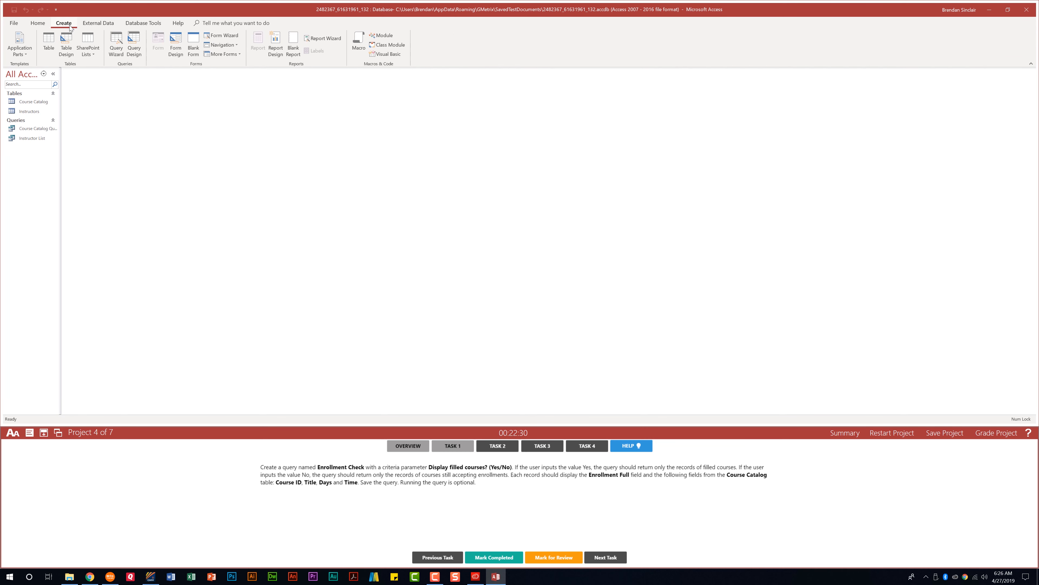
pyautogui.click(139, 53)
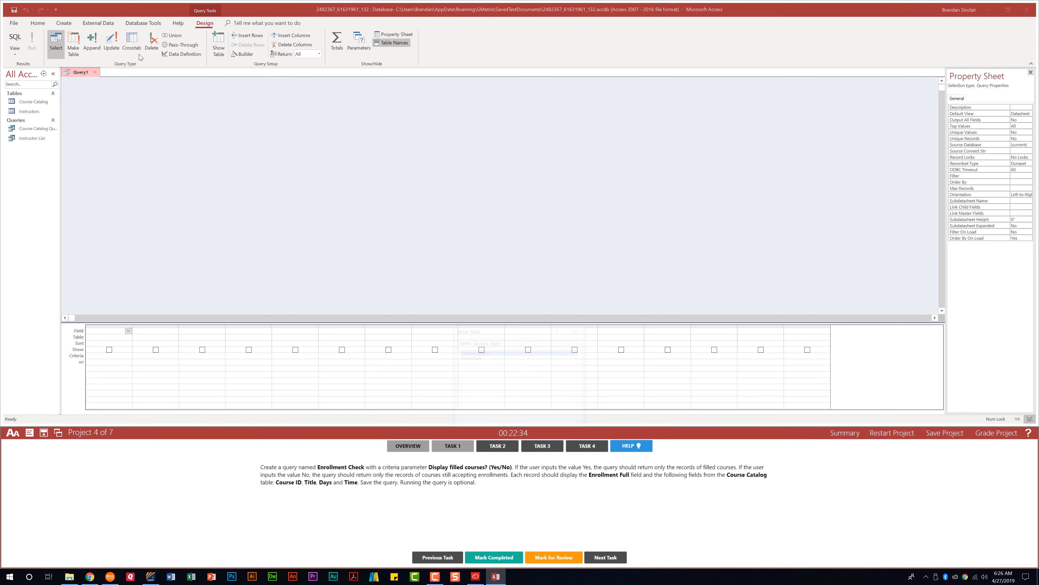
pyautogui.moveTo(517, 329); pyautogui.dragTo(517, 105)
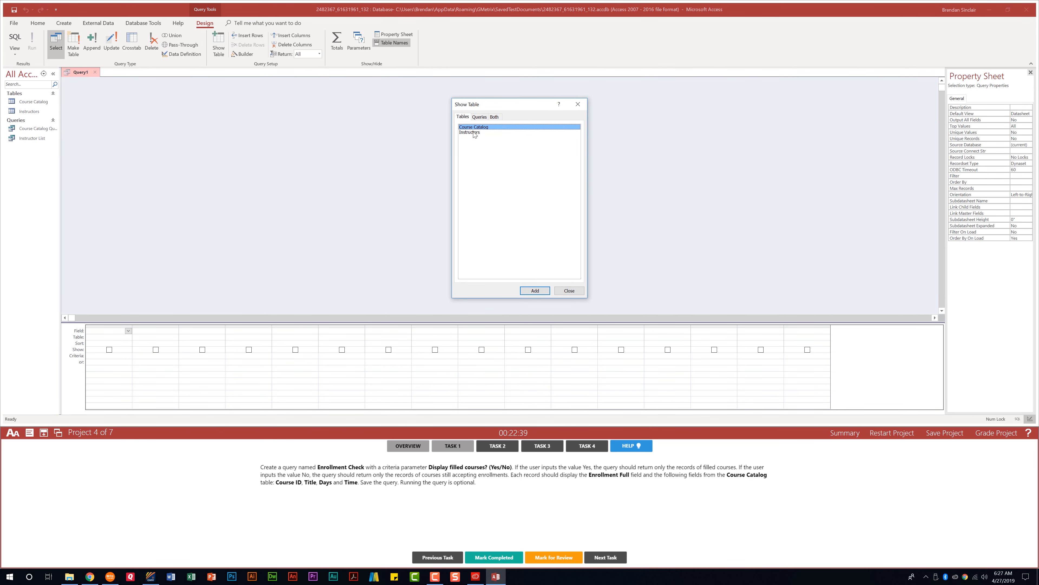
pyautogui.click(535, 290)
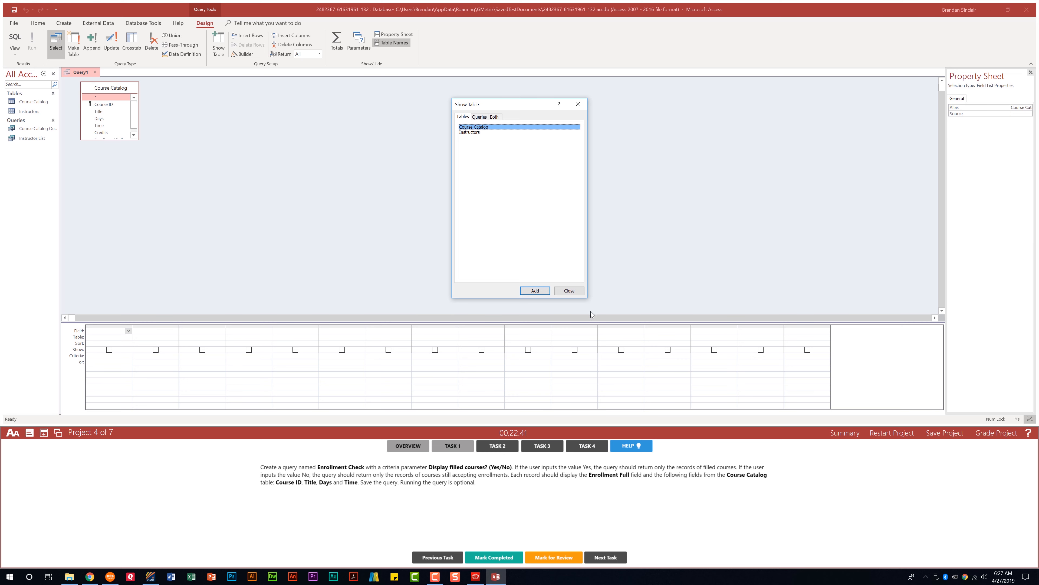
pyautogui.click(580, 294)
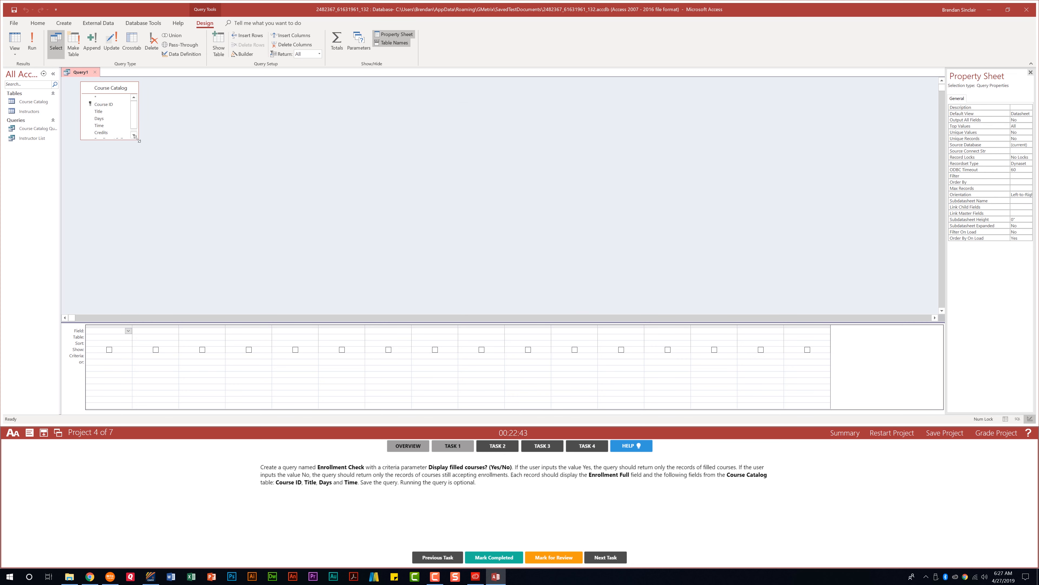
# - Enlarge the Course Catalog field list and add Enrollment Full to the query with the criterion "[Display filled courses? (Yes/No)]"
pyautogui.moveTo(137, 139); pyautogui.dragTo(219, 191)
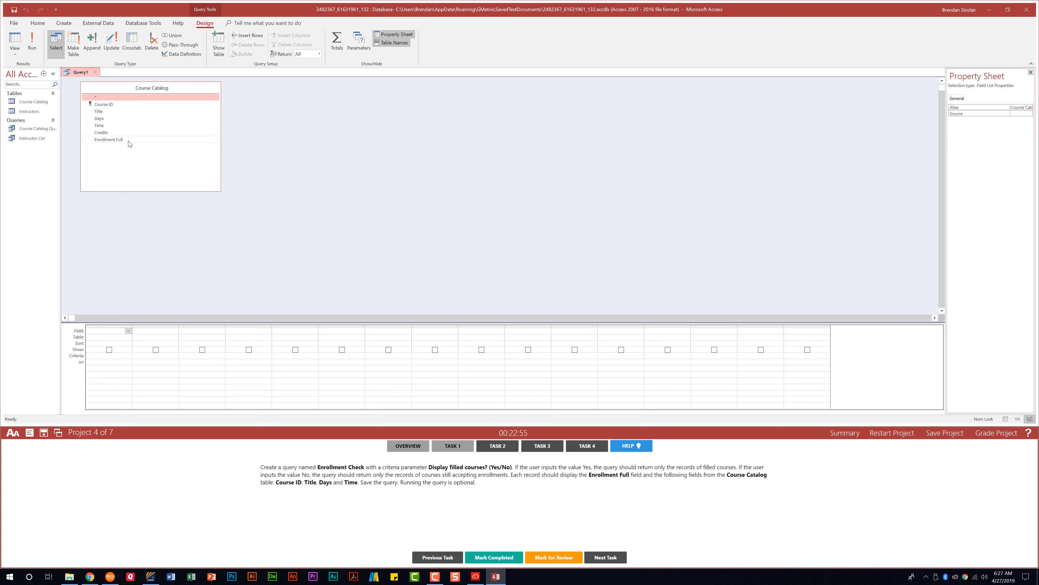
pyautogui.doubleClick(133, 140)
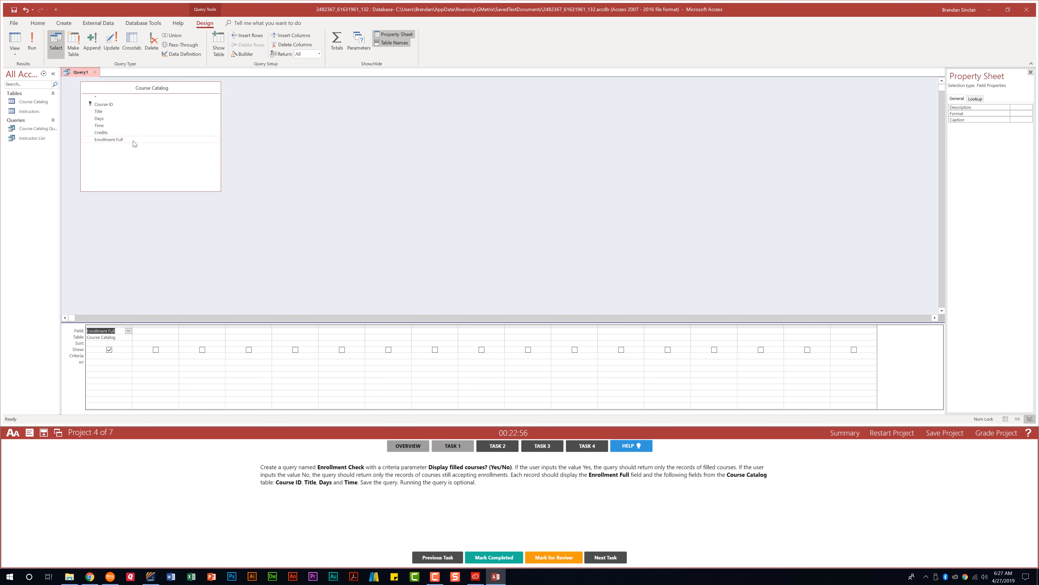
pyautogui.click(114, 358)
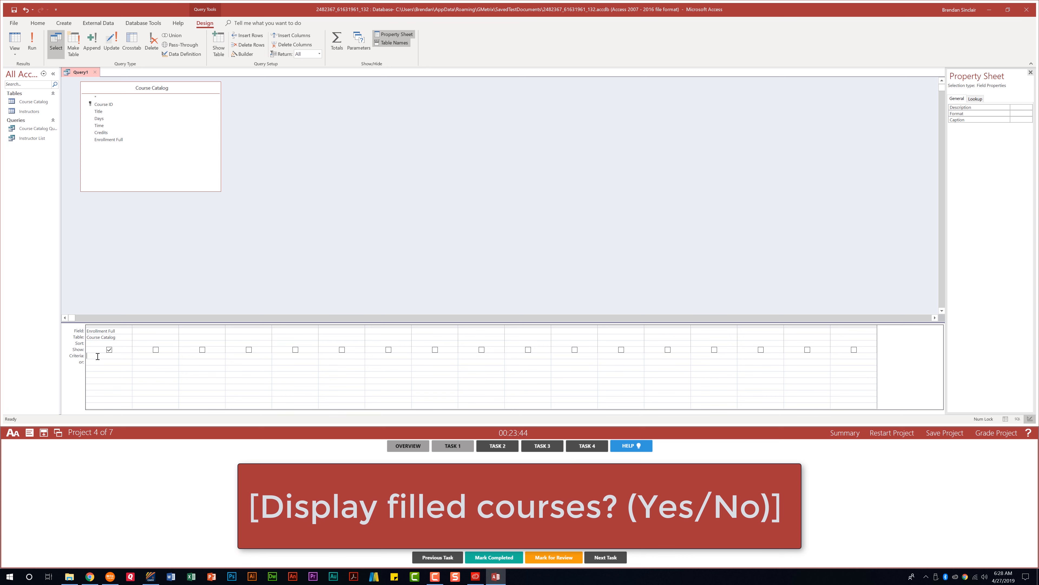
pyautogui.write('[Display filled courses? (Yes/No)]')
pyautogui.press('Return')
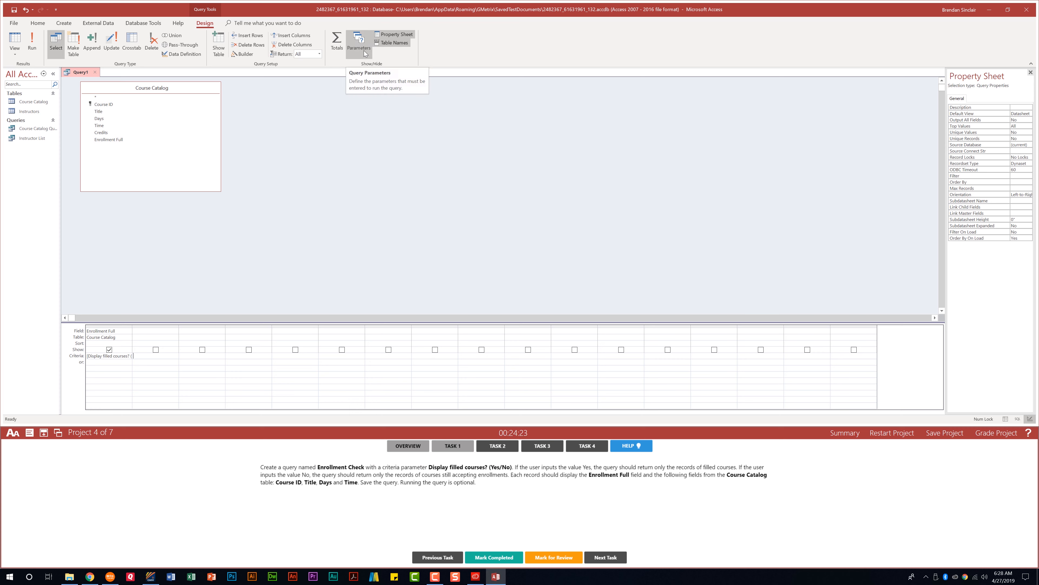
# - Define the query parameter "Display filled courses? (Yes/No)" with the Yes/No data type
pyautogui.click(359, 43)
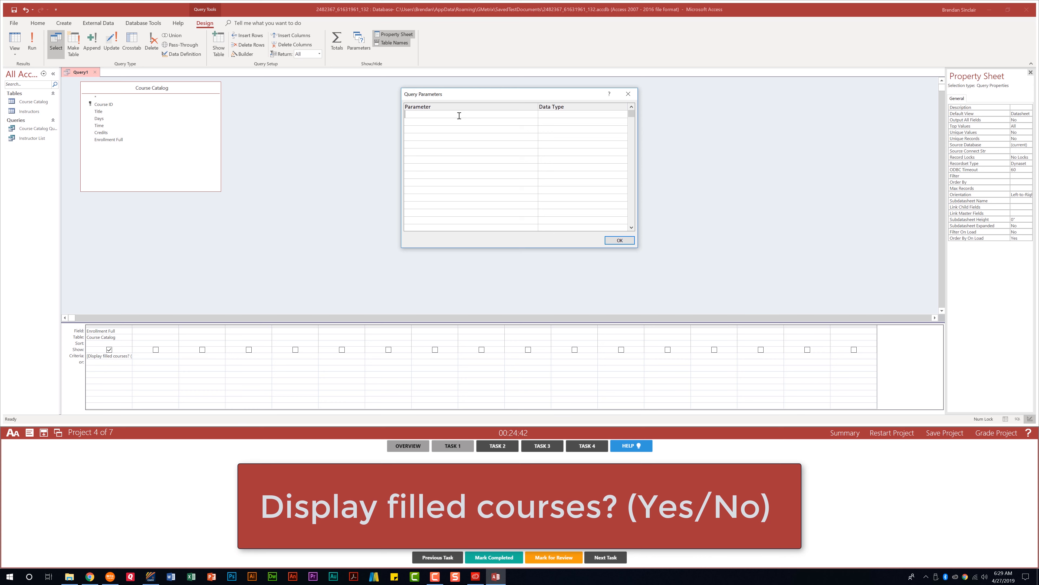
pyautogui.write('Display filled courses? (Yes/No)')
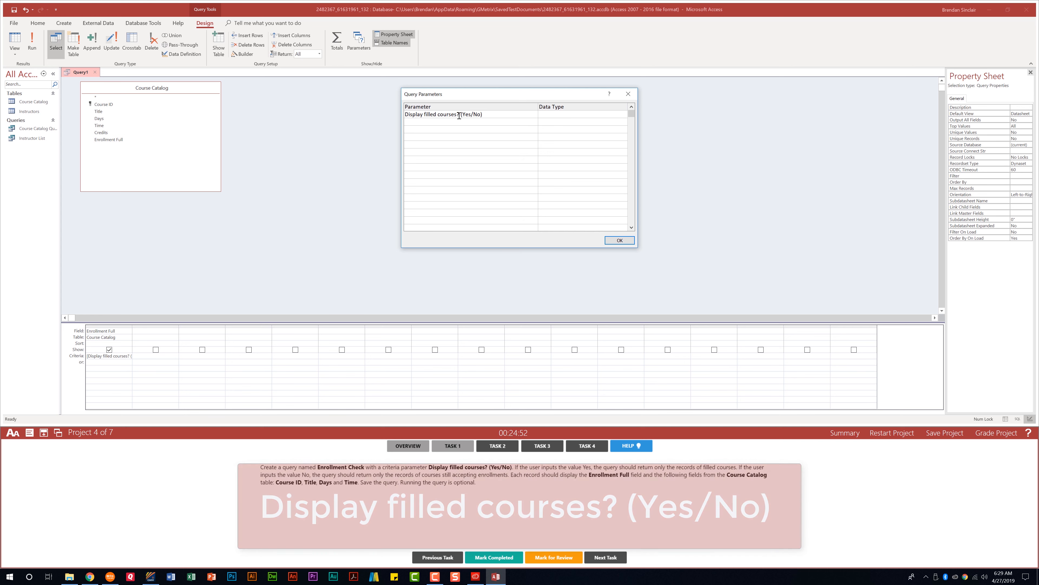
pyautogui.click(586, 116)
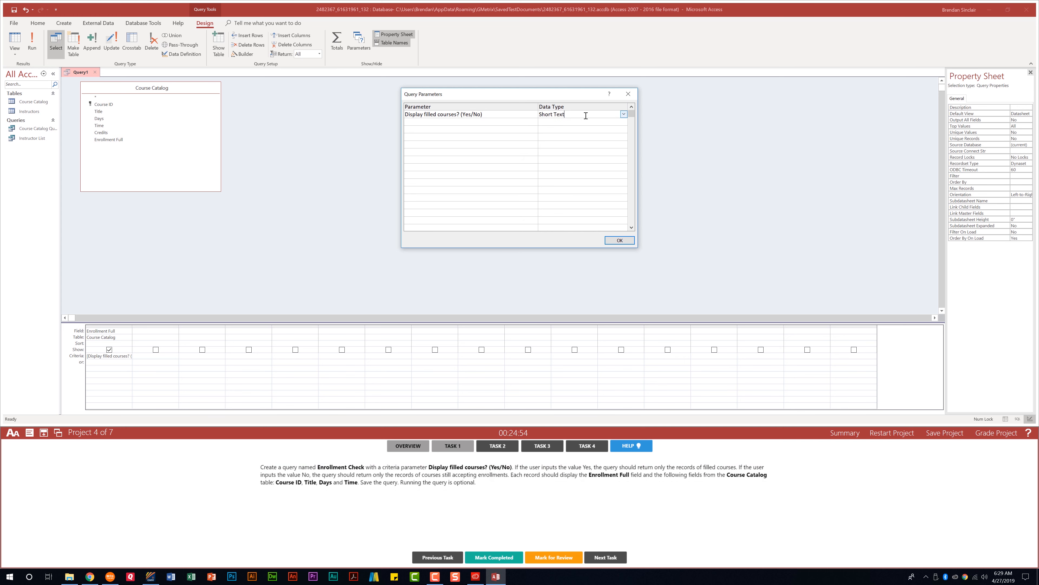
pyautogui.click(624, 114)
pyautogui.click(614, 122)
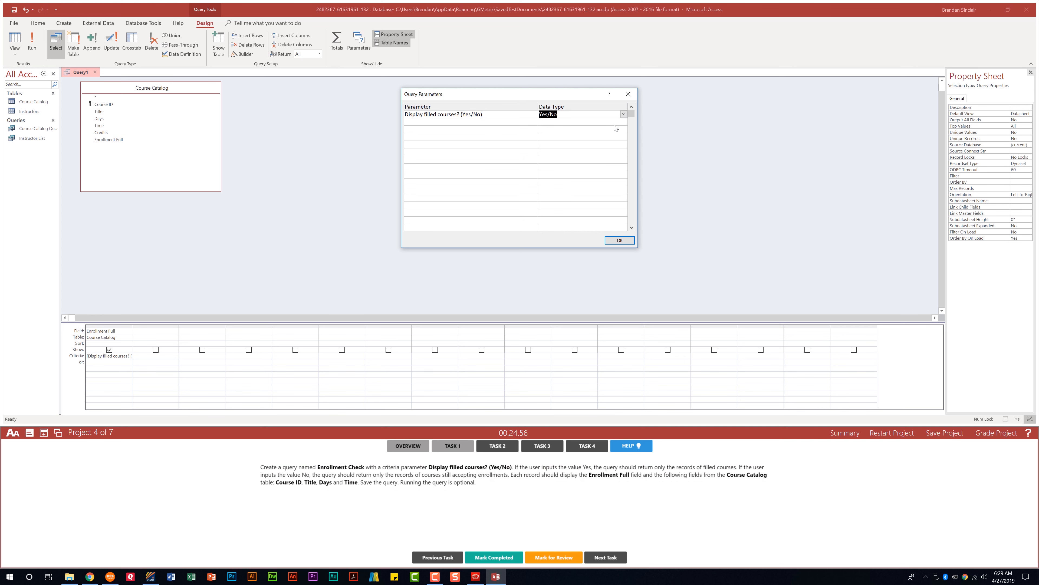
pyautogui.click(620, 240)
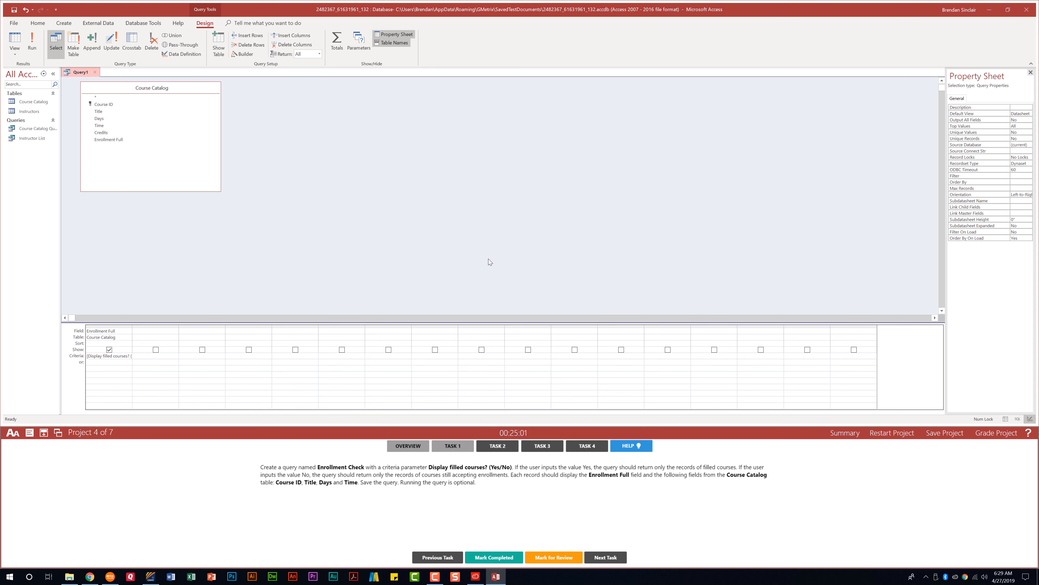
# - Add the Course ID, Title, Days and Time fields from Course Catalog to the query
pyautogui.doubleClick(109, 105)
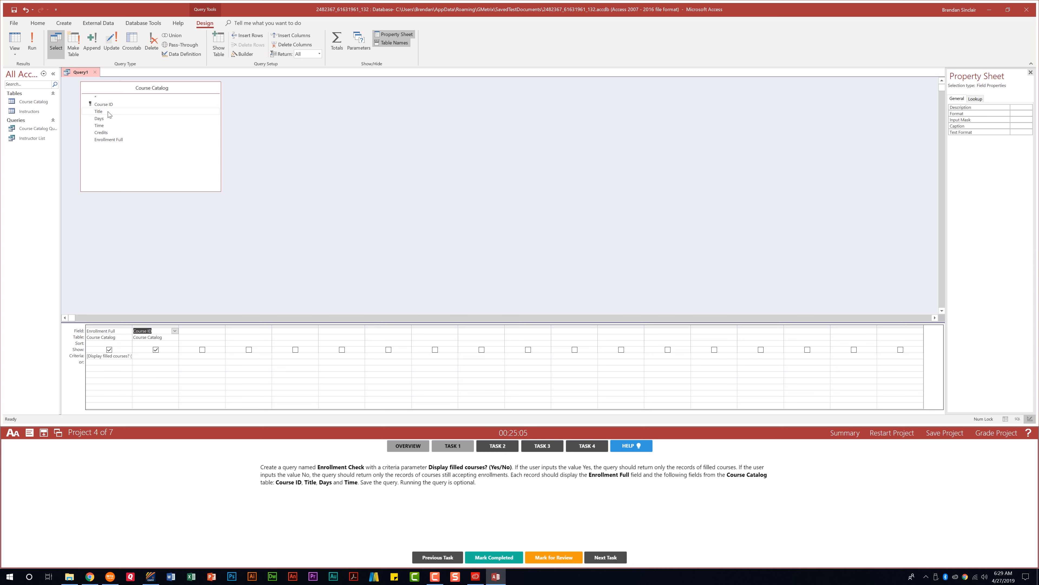
pyautogui.doubleClick(109, 113)
pyautogui.doubleClick(108, 119)
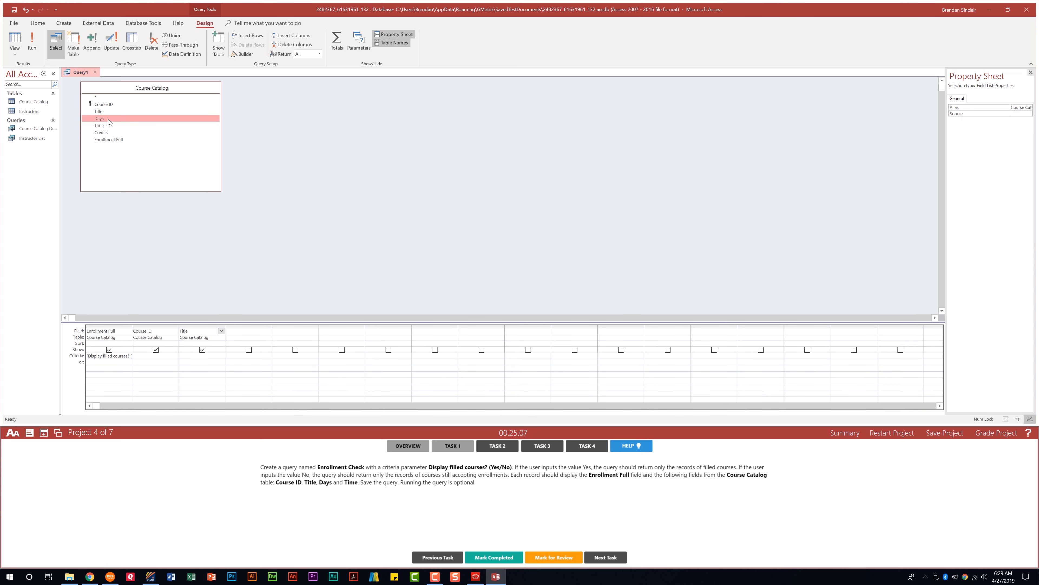
pyautogui.doubleClick(109, 127)
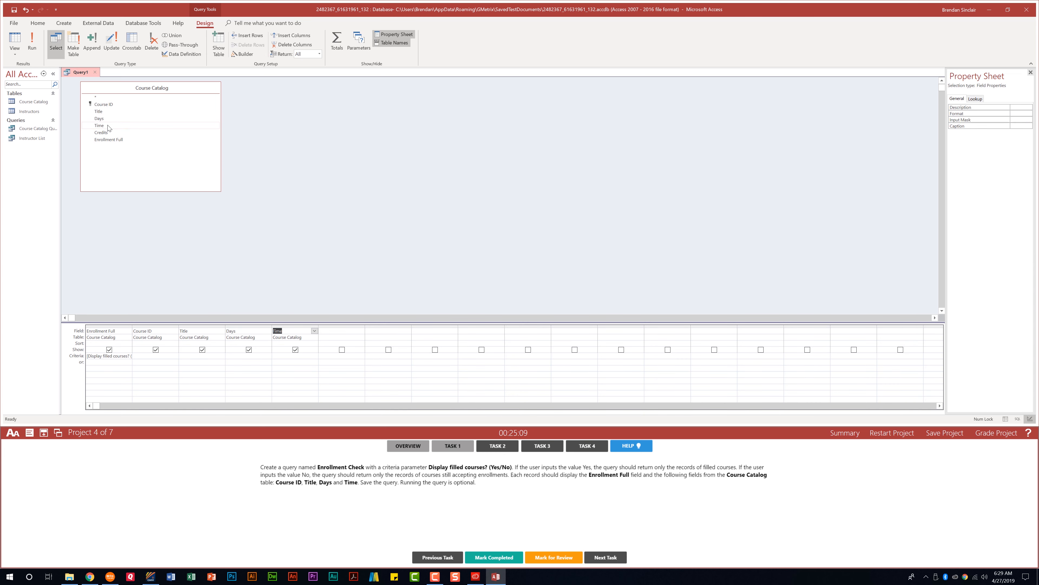
# - Save the query as Enrollment Check, close it, and mark Task 1 completed
pyautogui.rightClick(82, 75)
pyautogui.click(98, 80)
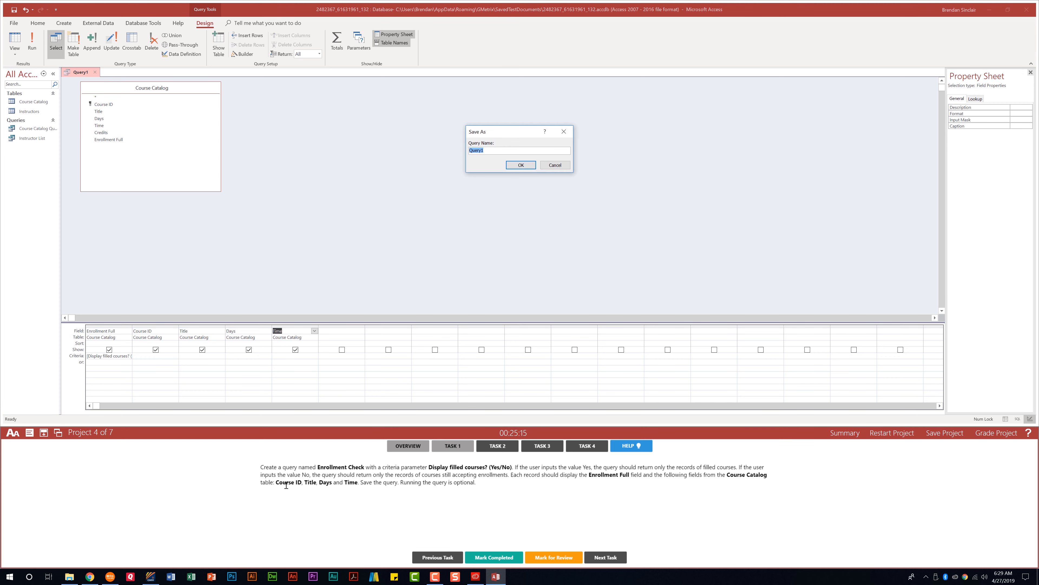
pyautogui.write('Enrollment Check')
pyautogui.click(520, 165)
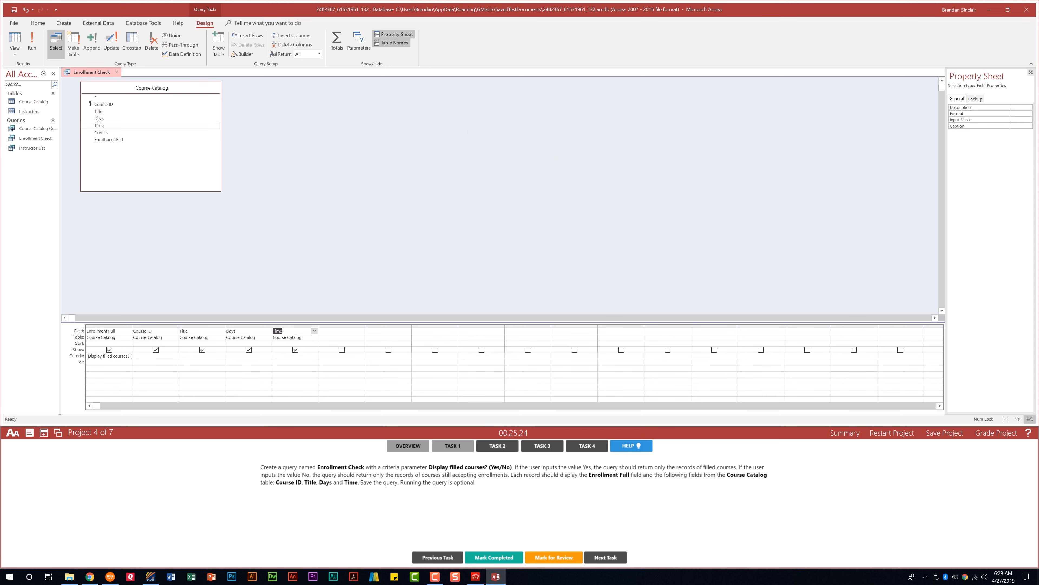
pyautogui.click(117, 73)
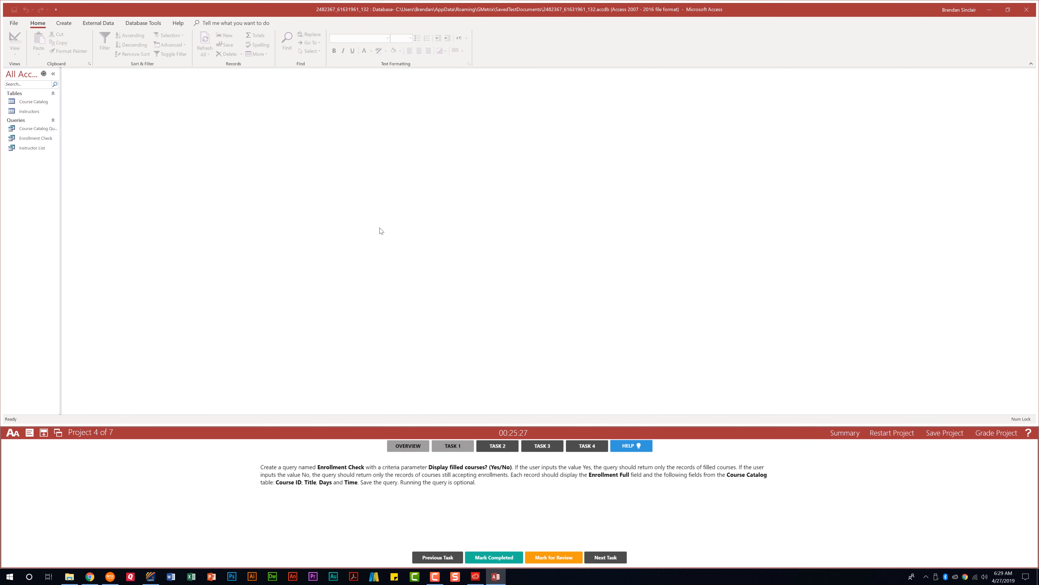
pyautogui.click(499, 559)
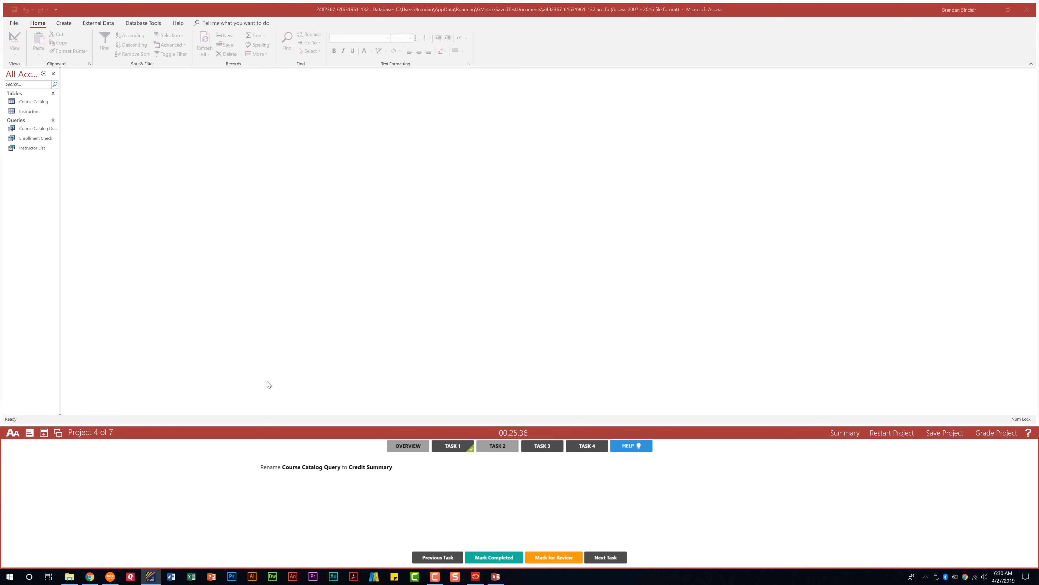
# - Rename Course Catalog Query to Credit Summary and mark Task 2 completed
pyautogui.rightClick(32, 130)
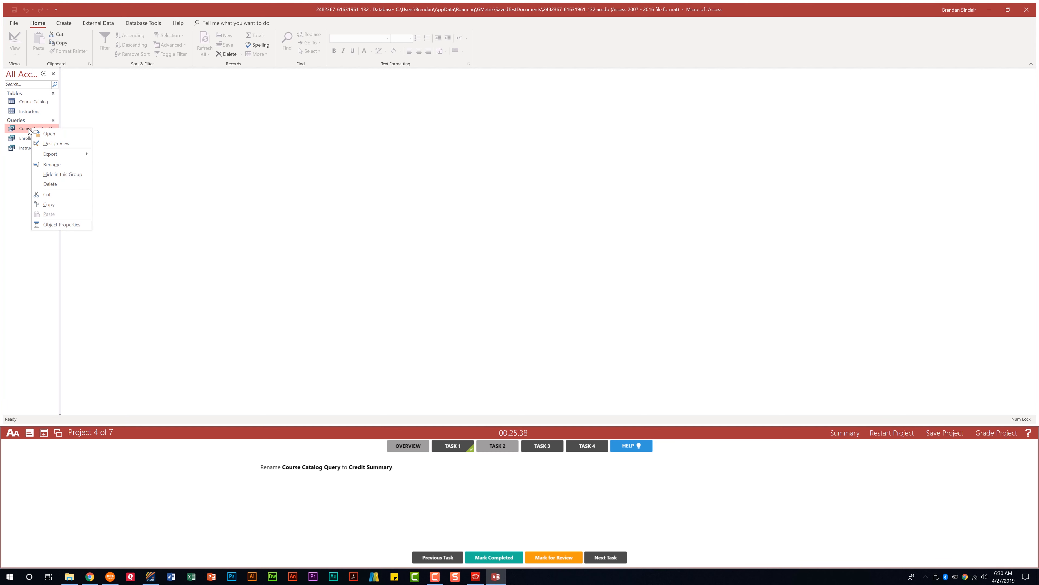
pyautogui.click(70, 164)
pyautogui.write('Credit Summary')
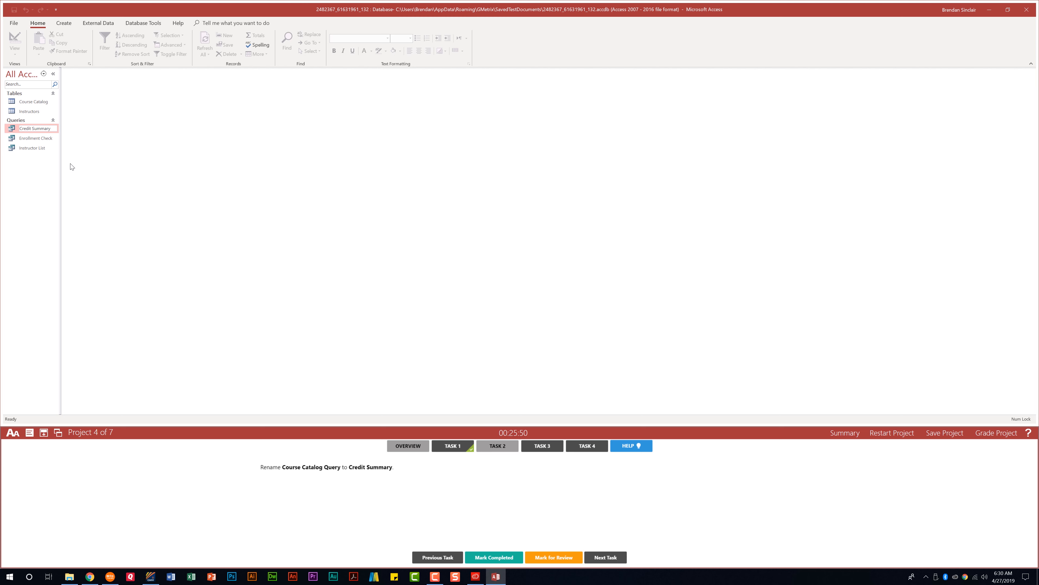
pyautogui.press('Return')
pyautogui.click(511, 557)
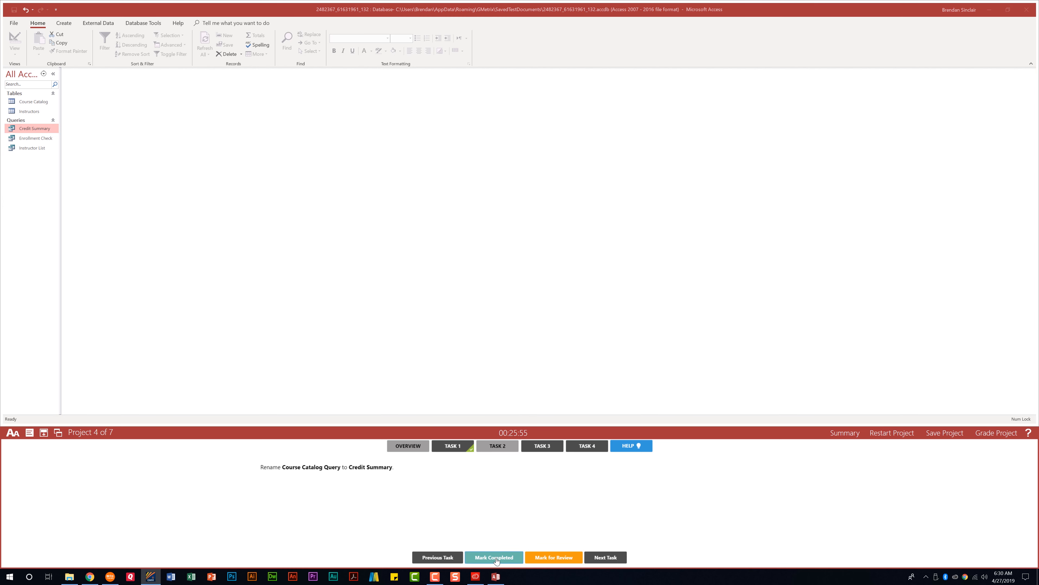
# - For Task 3, hide the Instructor/Course Code field in the Instructor List query and mark the task completed
pyautogui.click(551, 450)
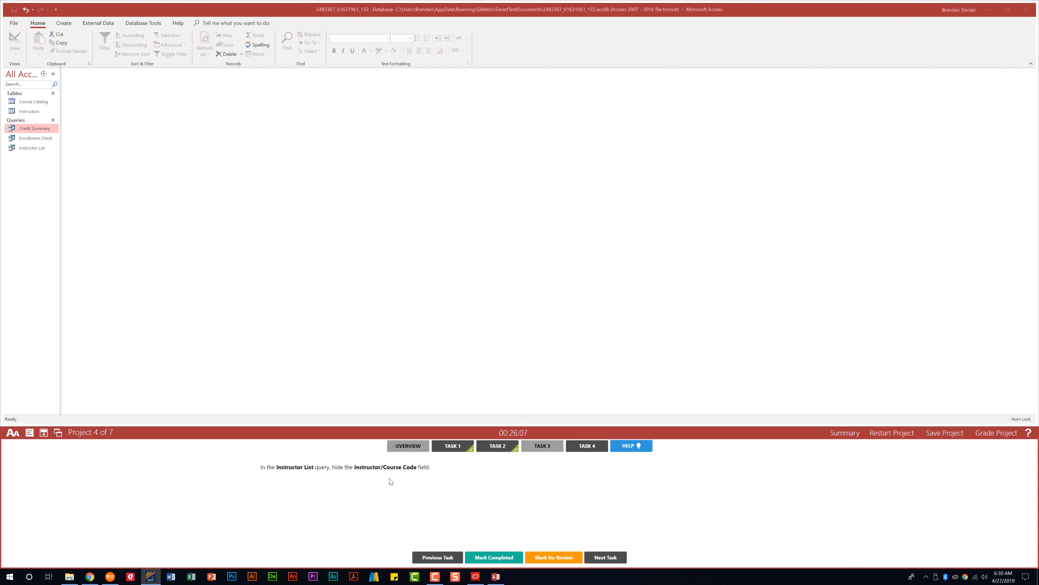
pyautogui.doubleClick(41, 150)
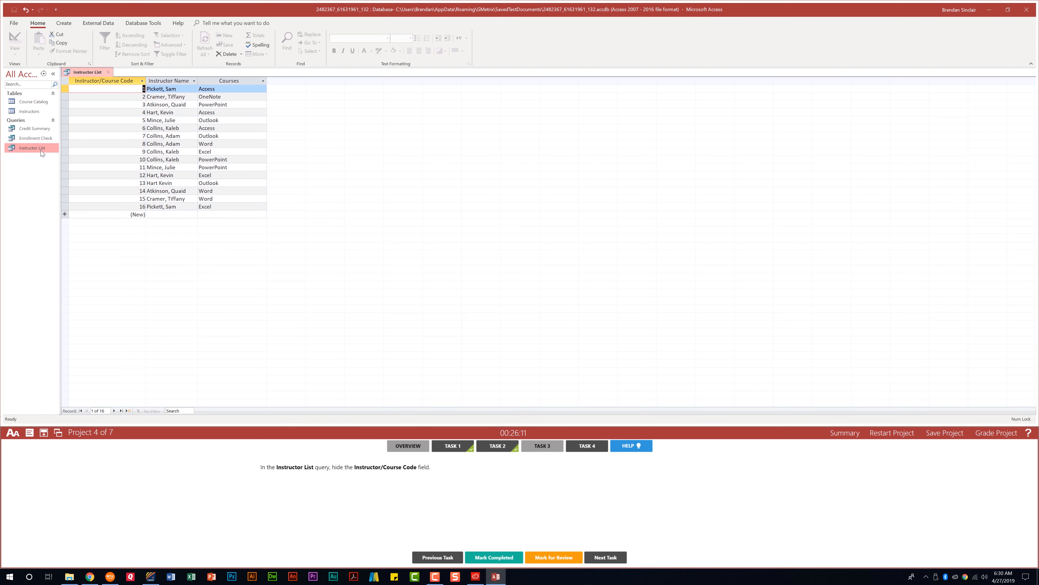
pyautogui.click(110, 80)
pyautogui.rightClick(110, 81)
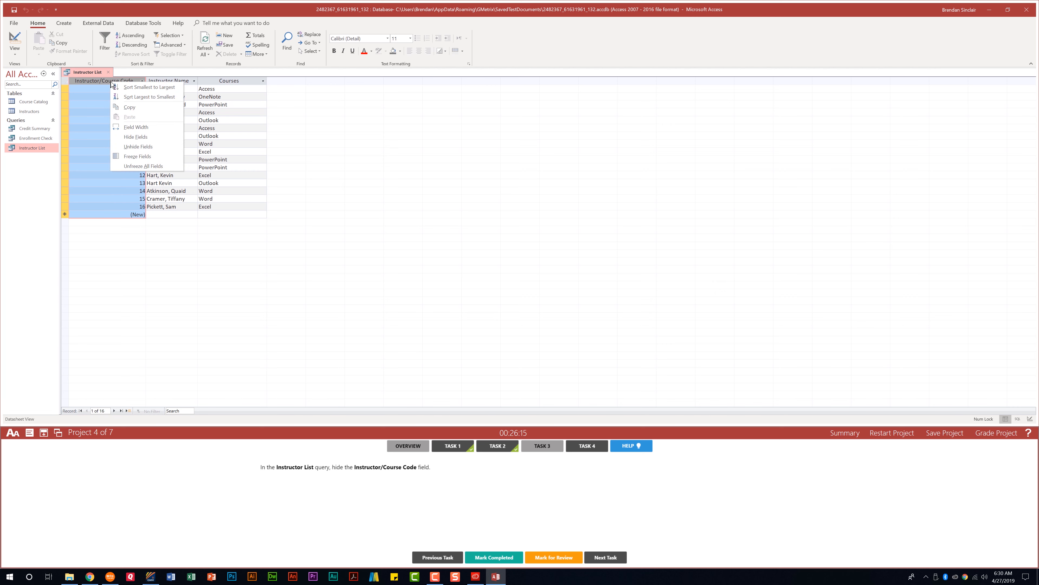
pyautogui.click(163, 136)
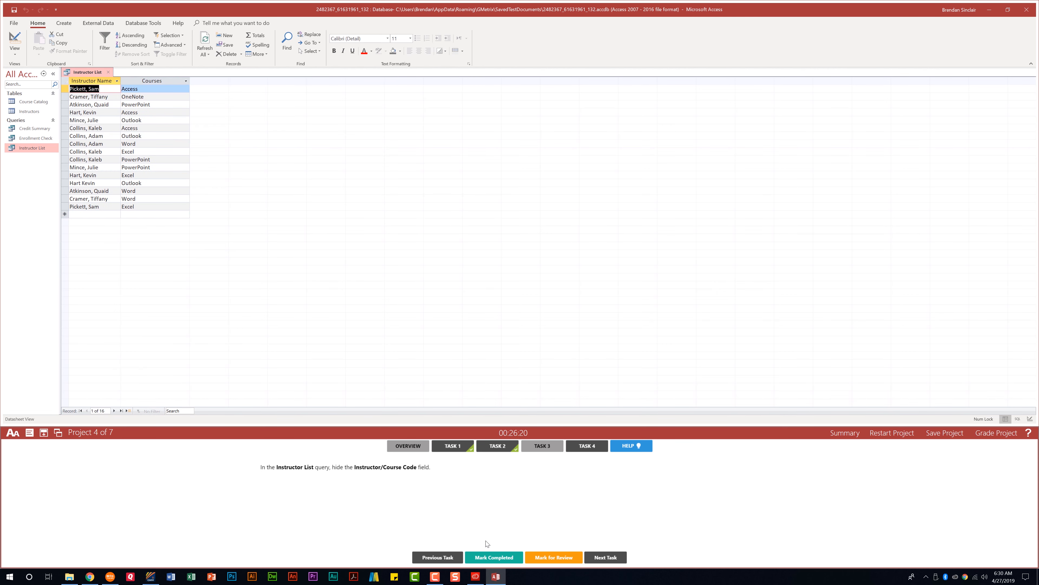
pyautogui.click(490, 557)
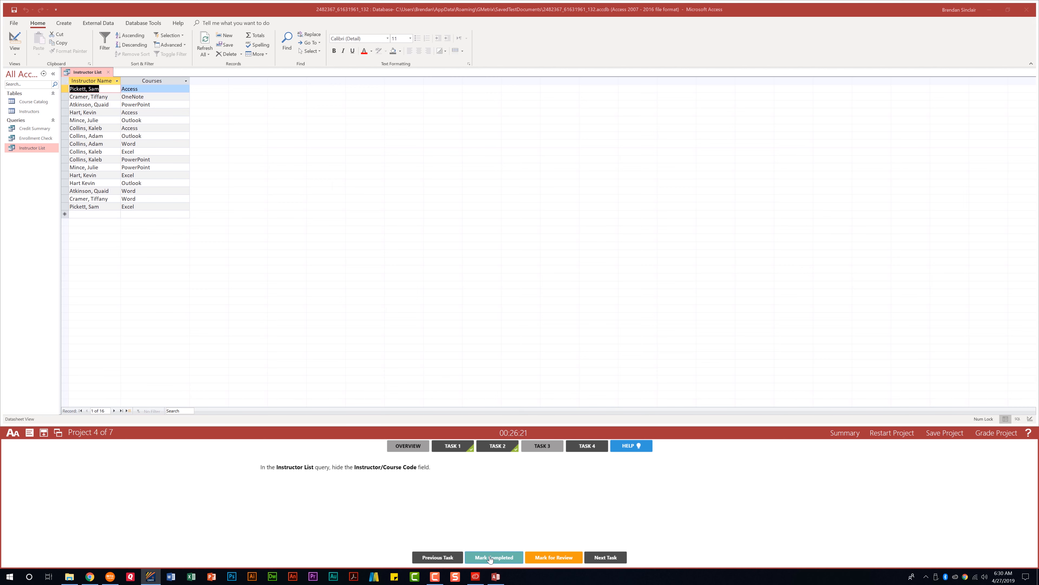
# - For Task 4, sort the Instructor List query in design view by Instructor Name and by Courses, both ascending
pyautogui.click(594, 446)
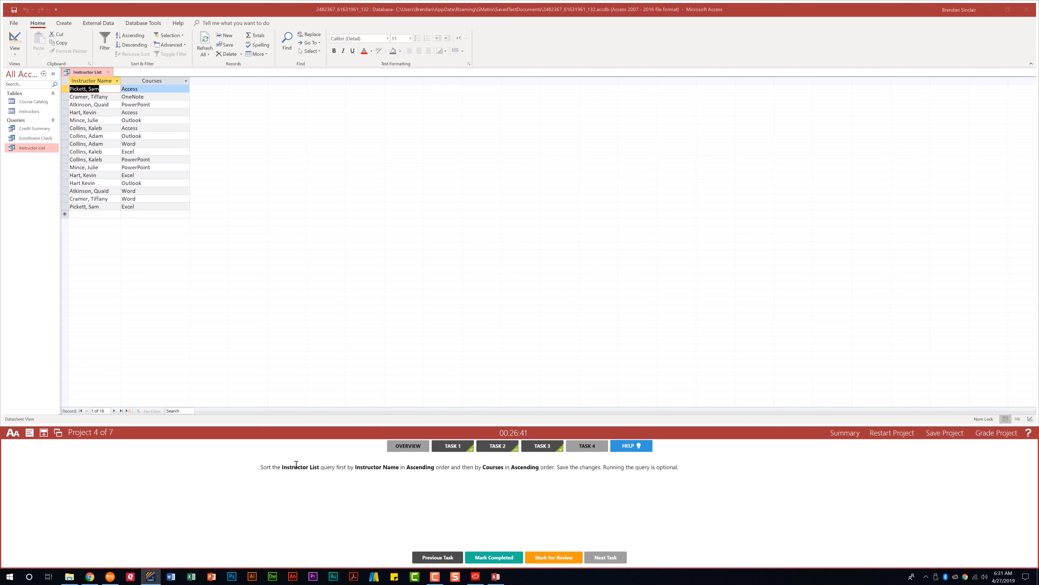
pyautogui.click(16, 55)
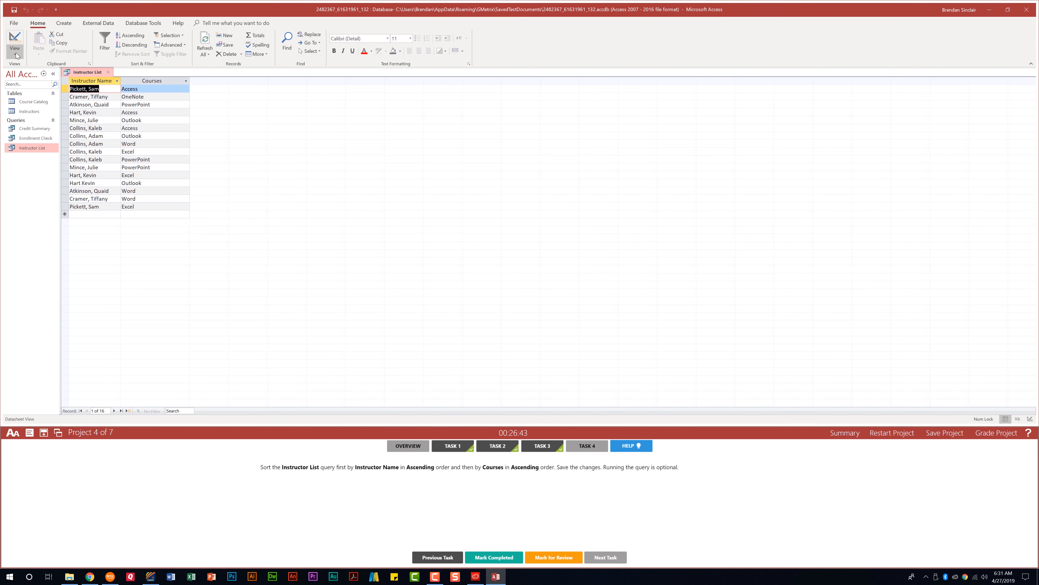
pyautogui.click(16, 55)
pyautogui.click(44, 107)
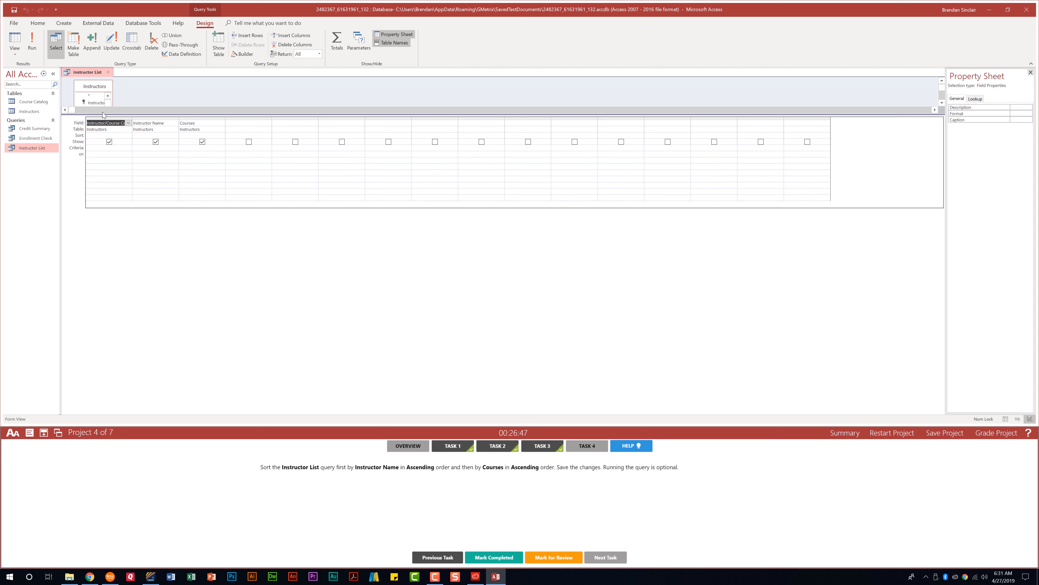
pyautogui.click(155, 135)
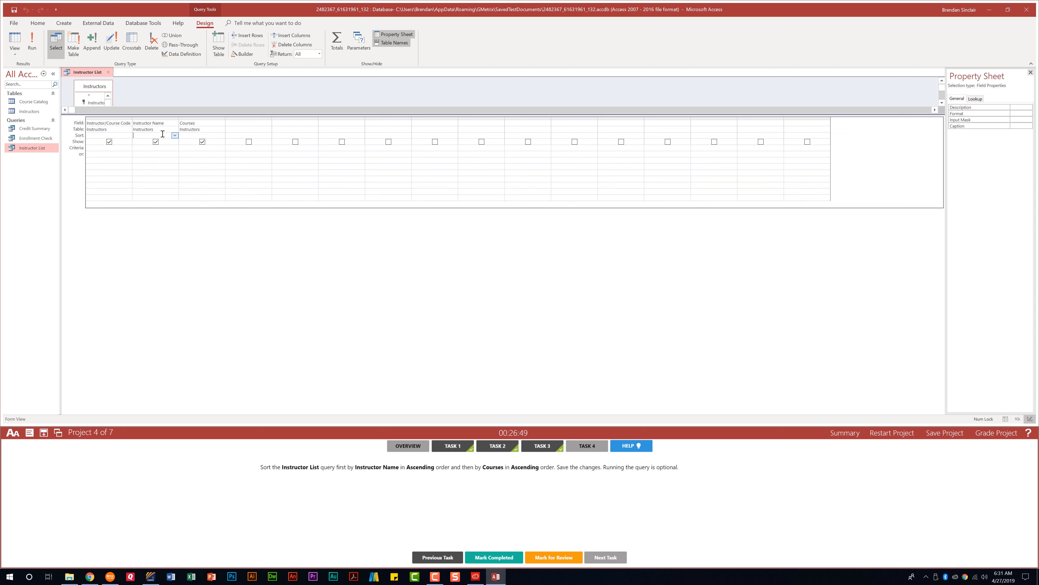
pyautogui.click(175, 136)
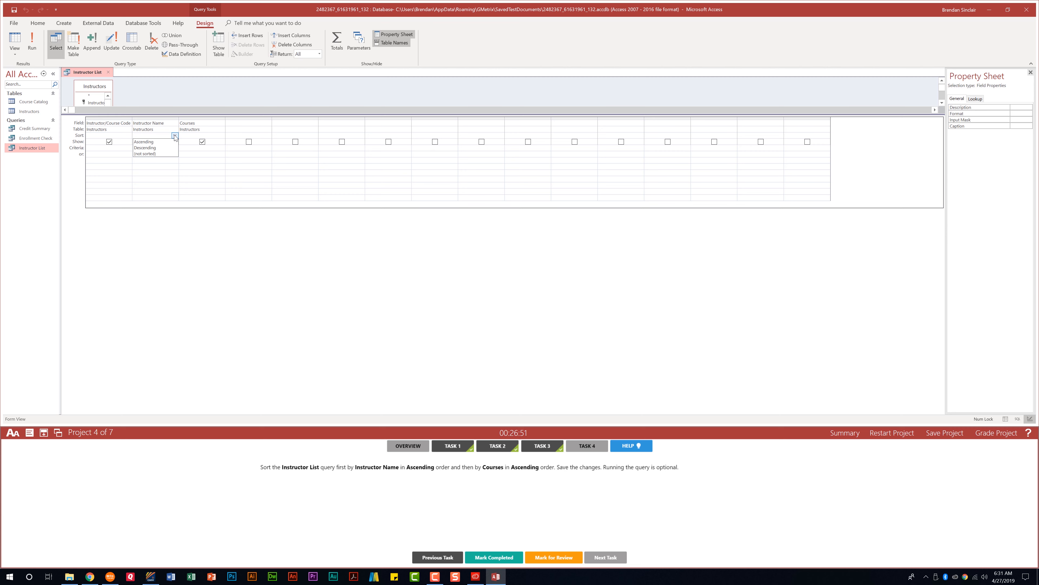
pyautogui.click(163, 142)
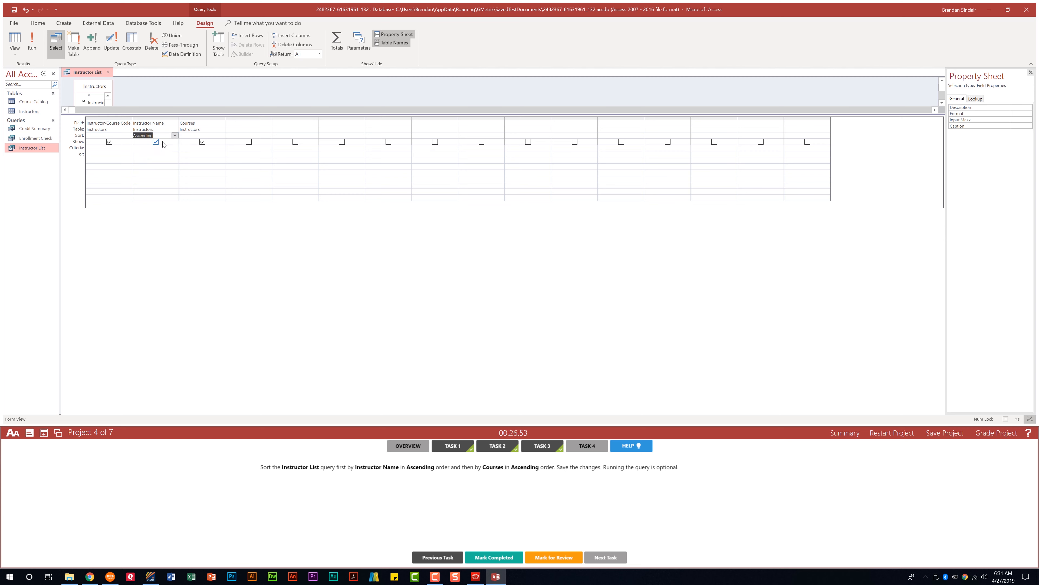
pyautogui.click(218, 135)
pyautogui.click(221, 136)
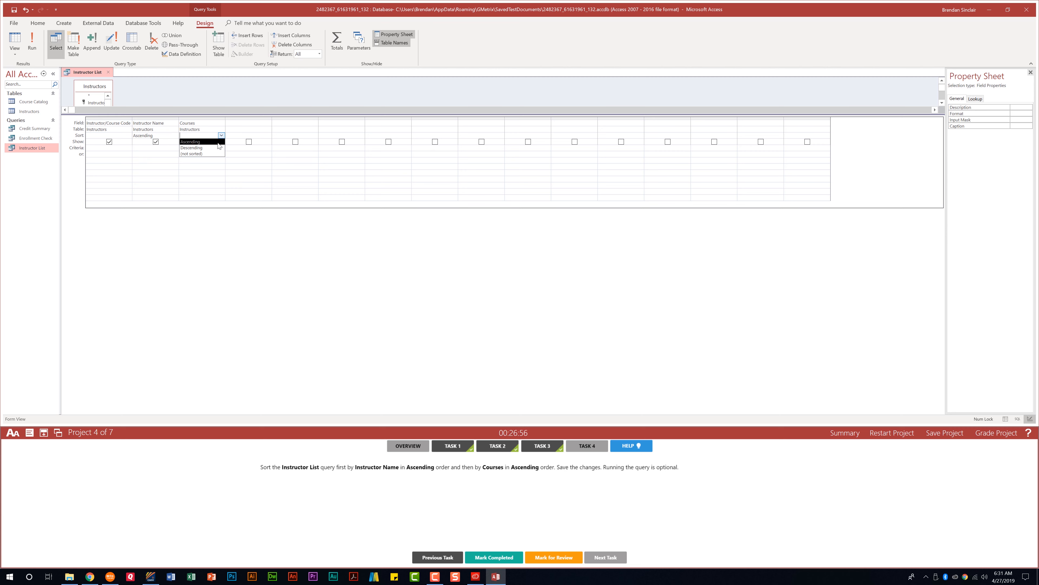
pyautogui.click(201, 141)
# - Run the Instructor List query, close it, and mark Task 4 completed
pyautogui.click(33, 45)
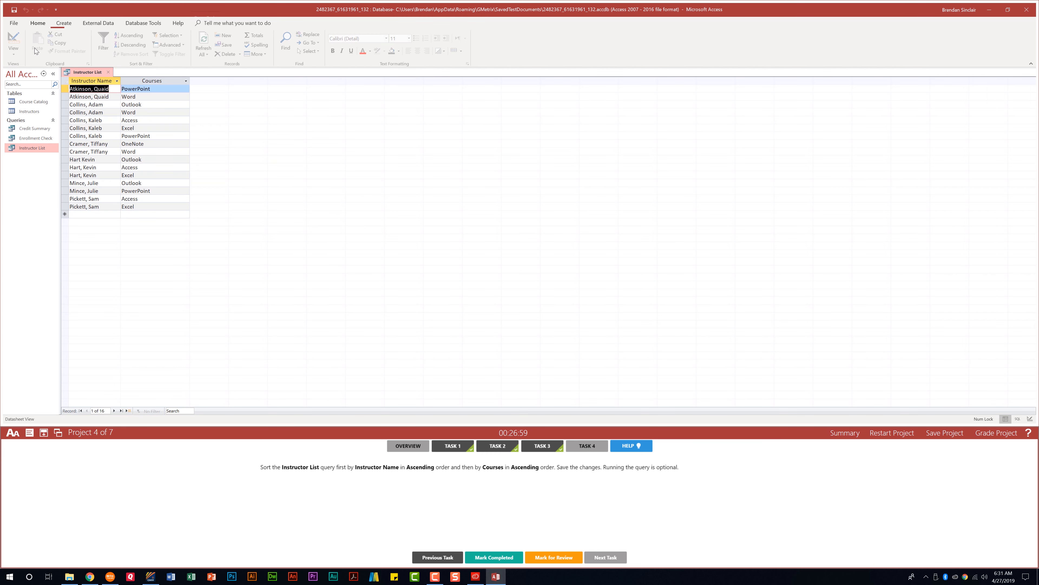
pyautogui.click(110, 73)
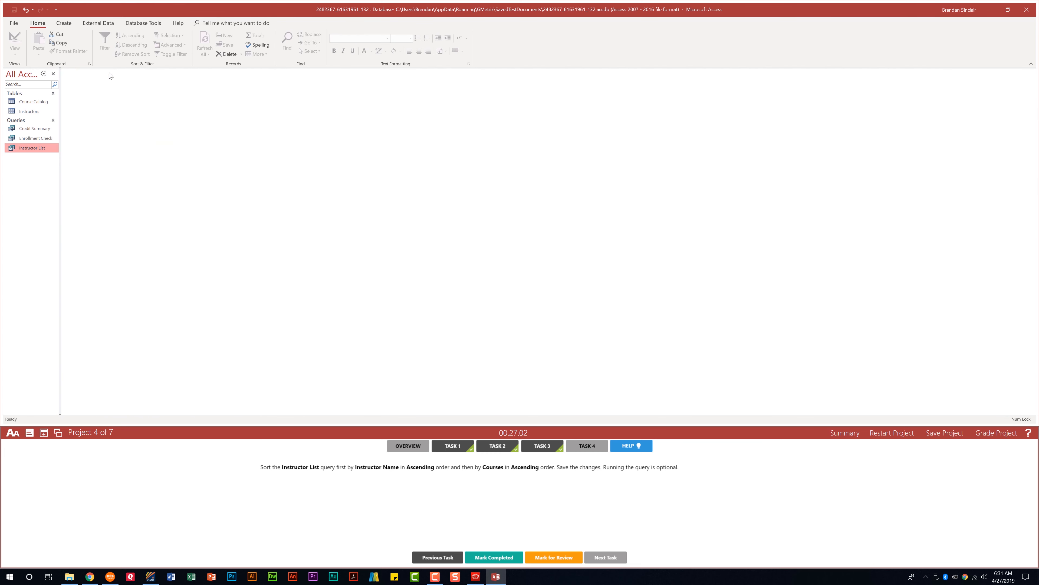
pyautogui.click(507, 558)
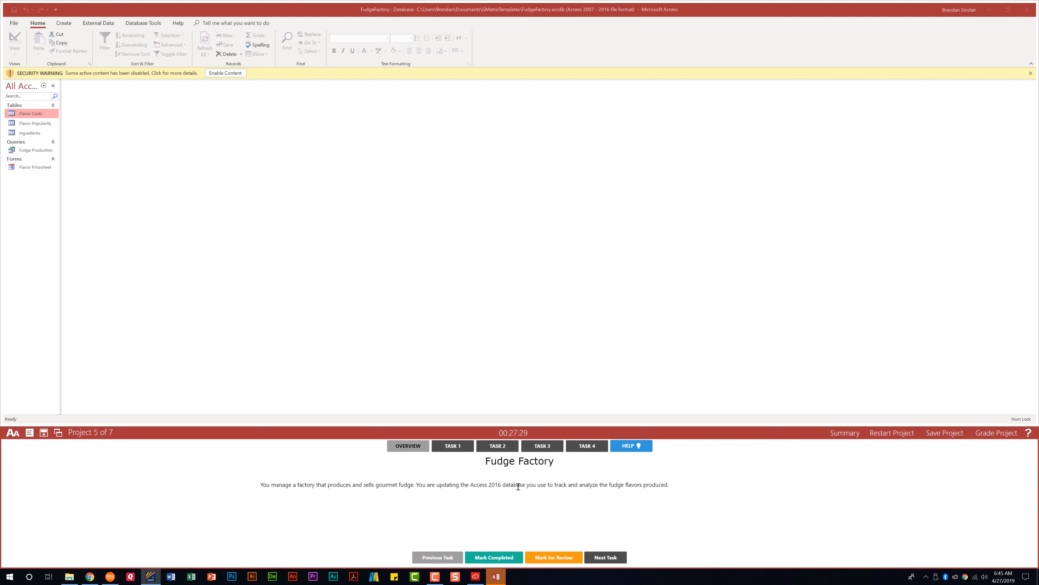
# - For Task 1 of the Fudge Factory project, enable the database content and open the Fudge Production query in design view
pyautogui.click(461, 449)
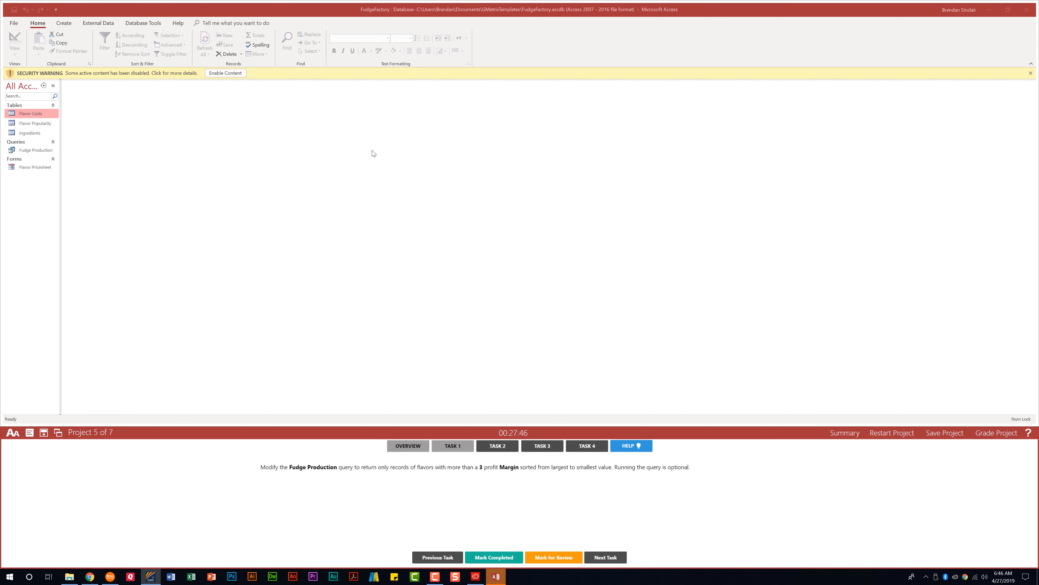
pyautogui.click(225, 73)
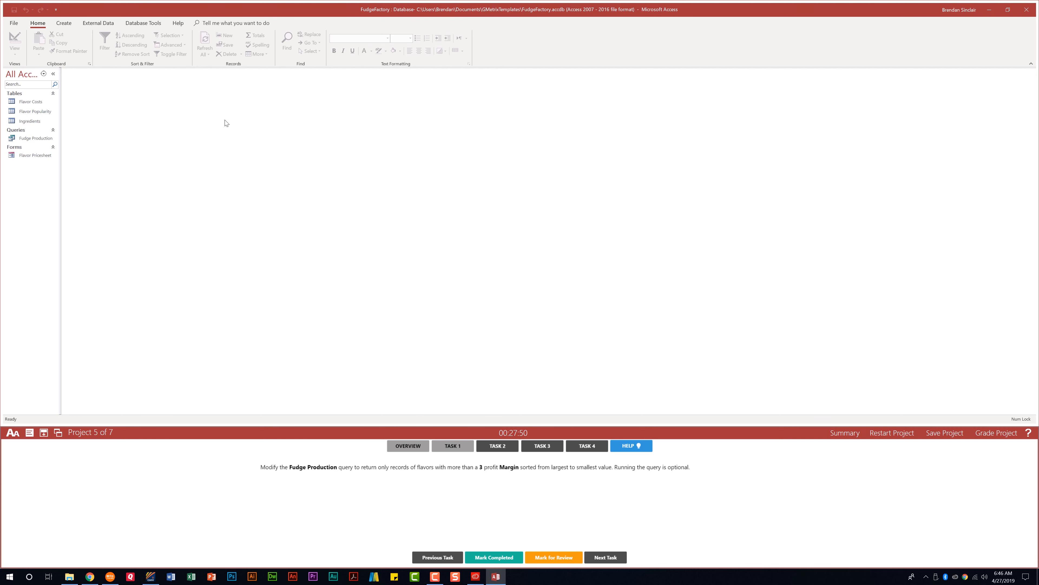
pyautogui.rightClick(35, 139)
pyautogui.click(60, 155)
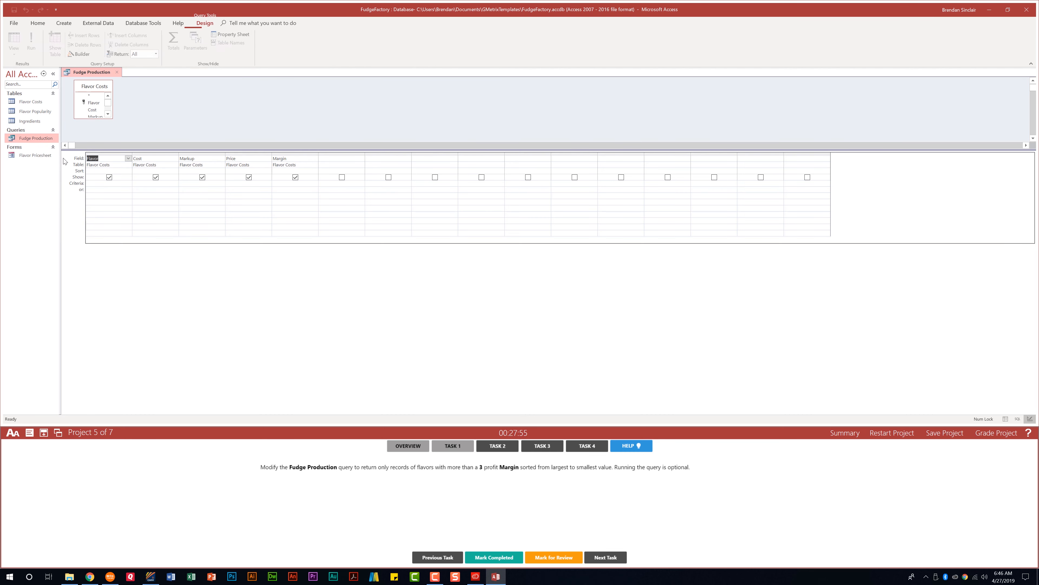
# - Sort the Fudge Production query by Margin in descending order with the Margin criterion >3, and close the query to mark Task 1 completed
pyautogui.click(292, 171)
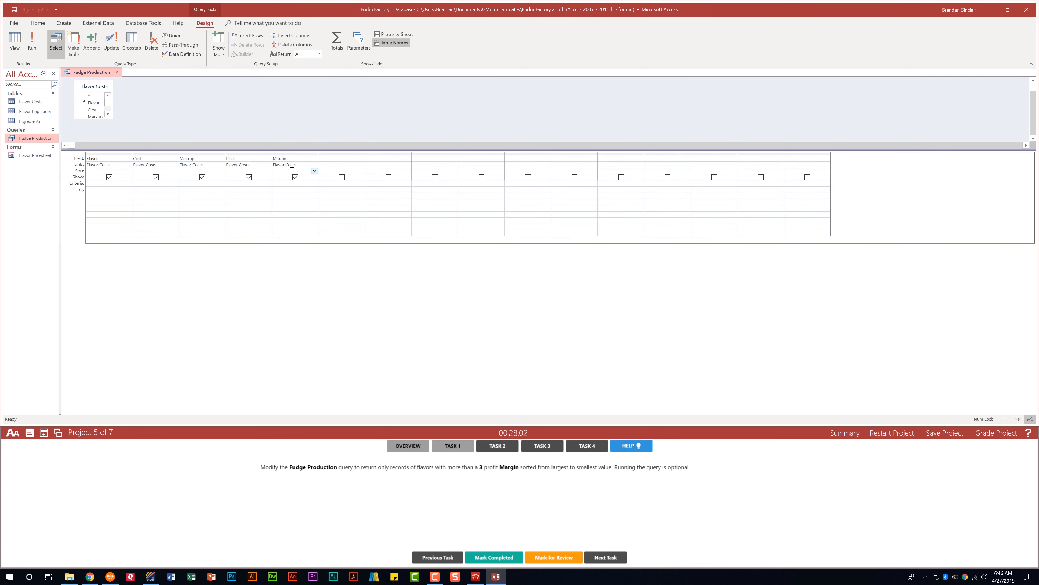
pyautogui.click(314, 172)
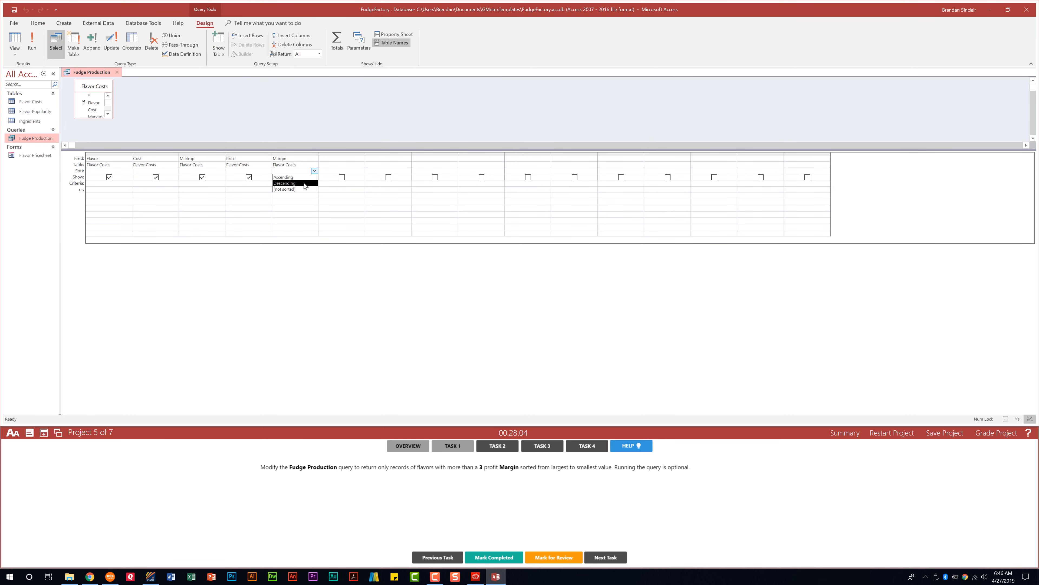
pyautogui.click(305, 186)
pyautogui.click(302, 186)
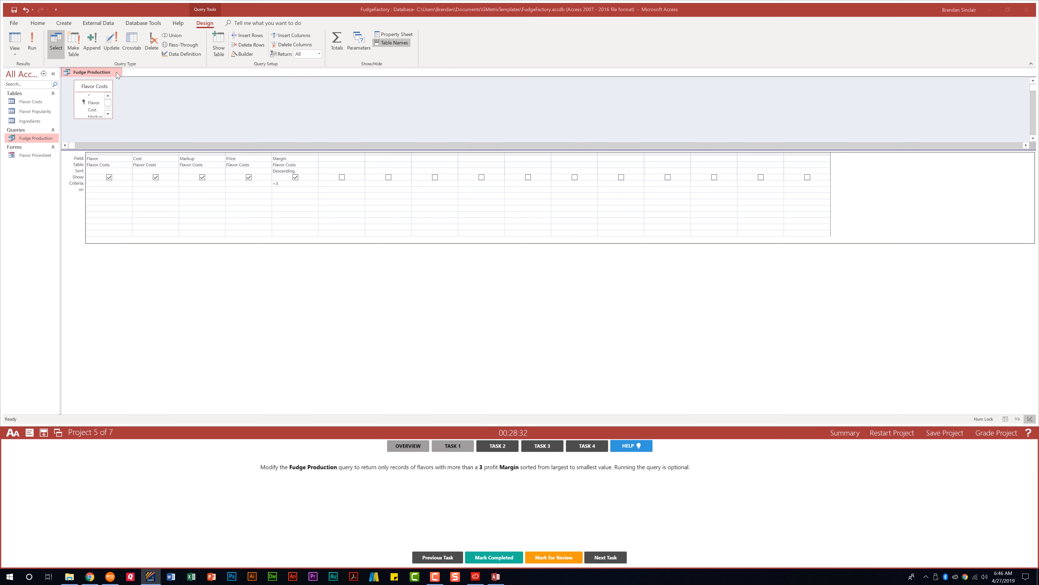
pyautogui.click(117, 72)
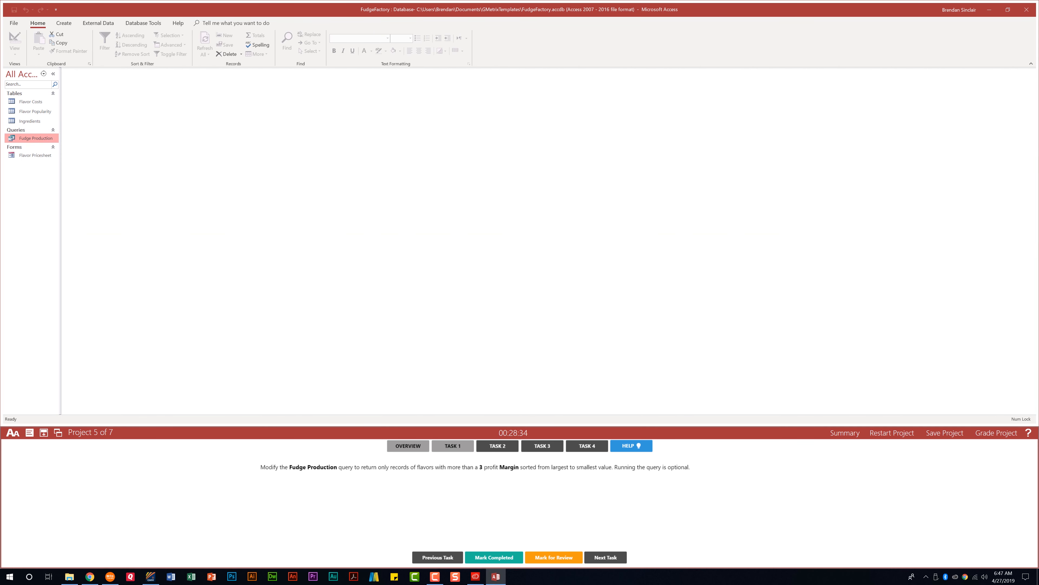
pyautogui.click(506, 556)
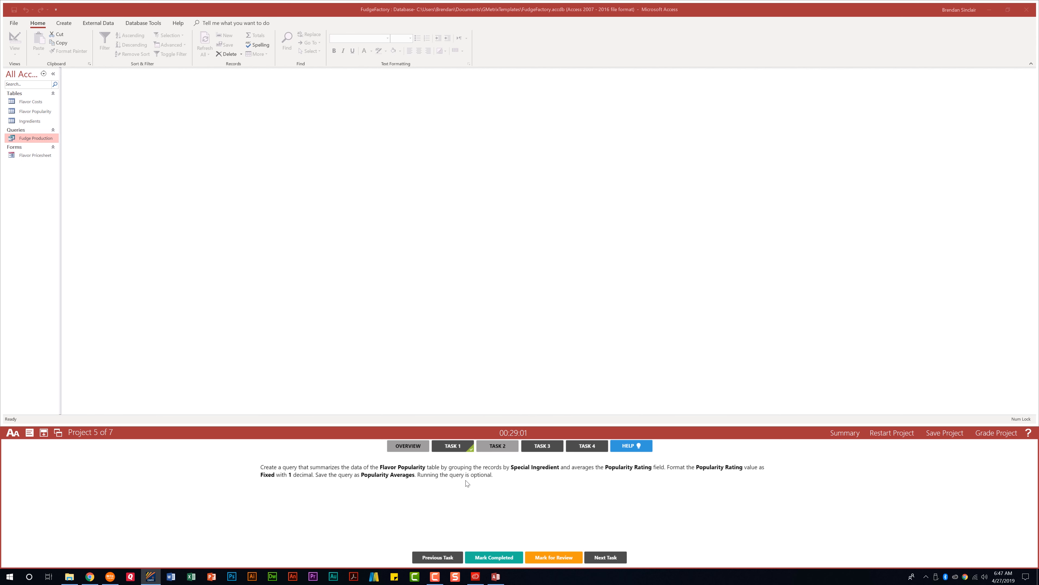
# - For Task 2, create a query in design view with Special Ingredient and Popularity Rating from the Flavor Popularity table
pyautogui.click(65, 23)
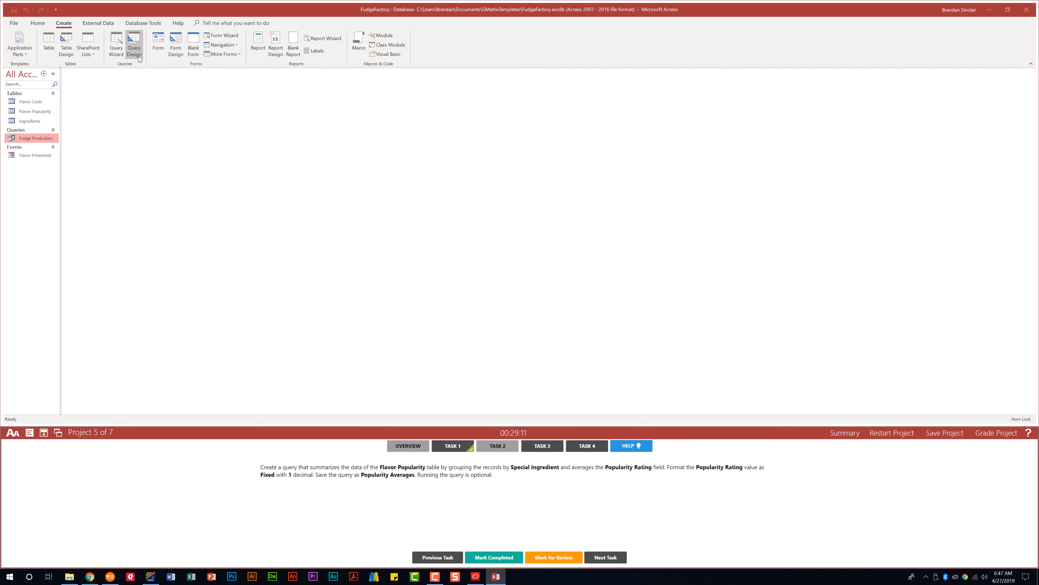
pyautogui.click(139, 56)
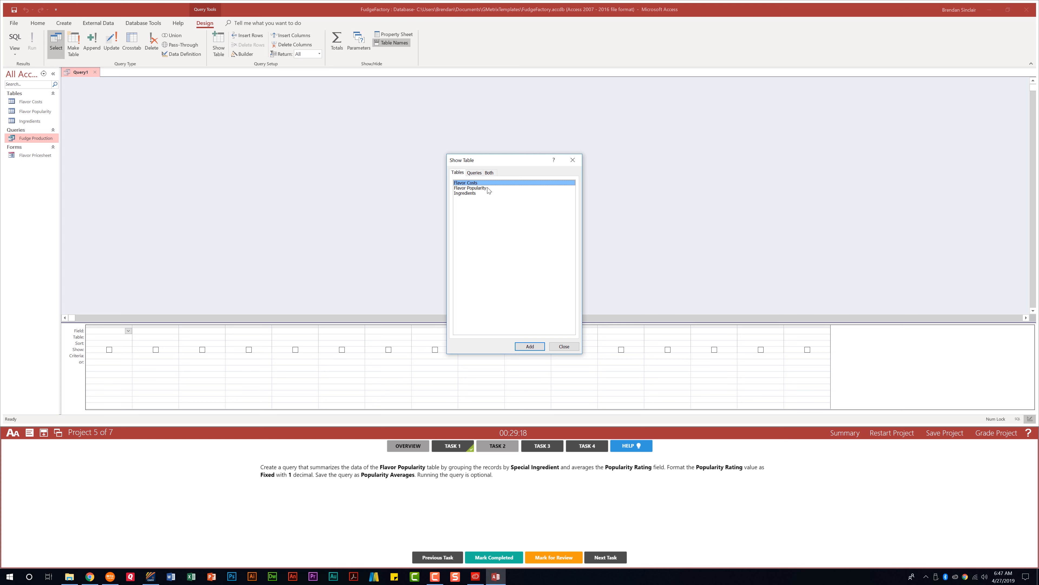
pyautogui.doubleClick(488, 188)
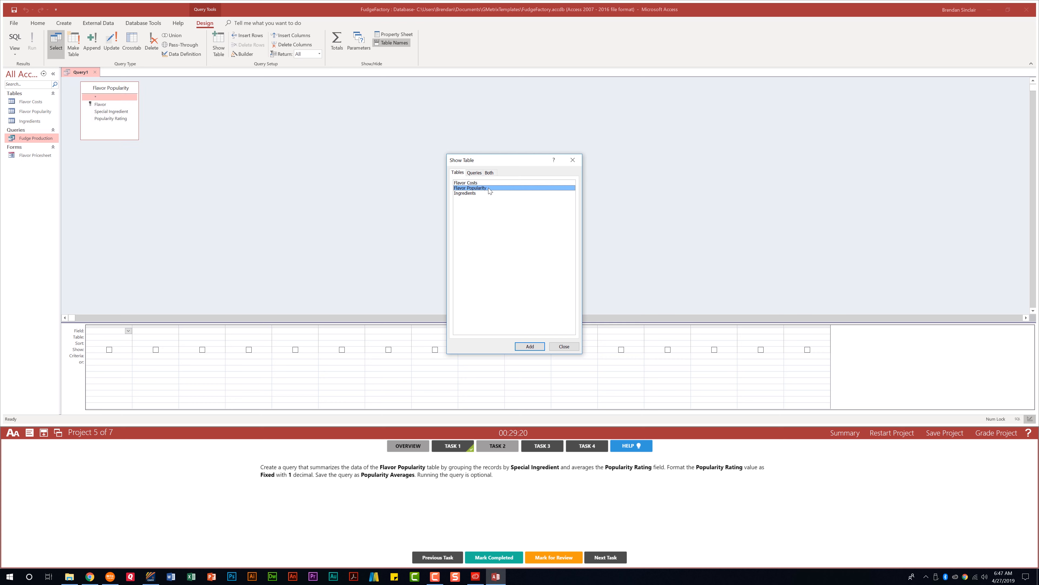
pyautogui.click(569, 349)
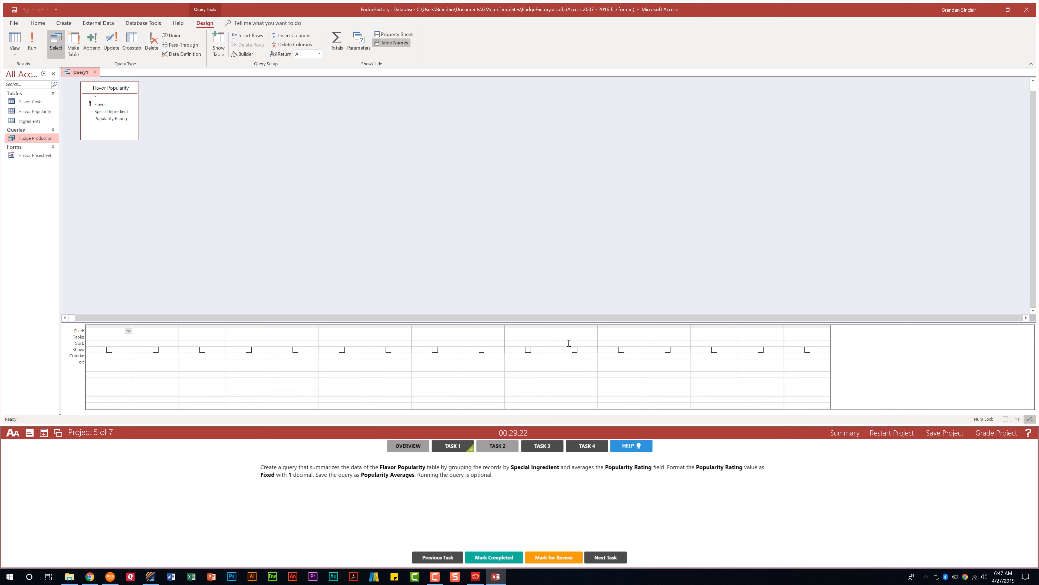
pyautogui.doubleClick(128, 112)
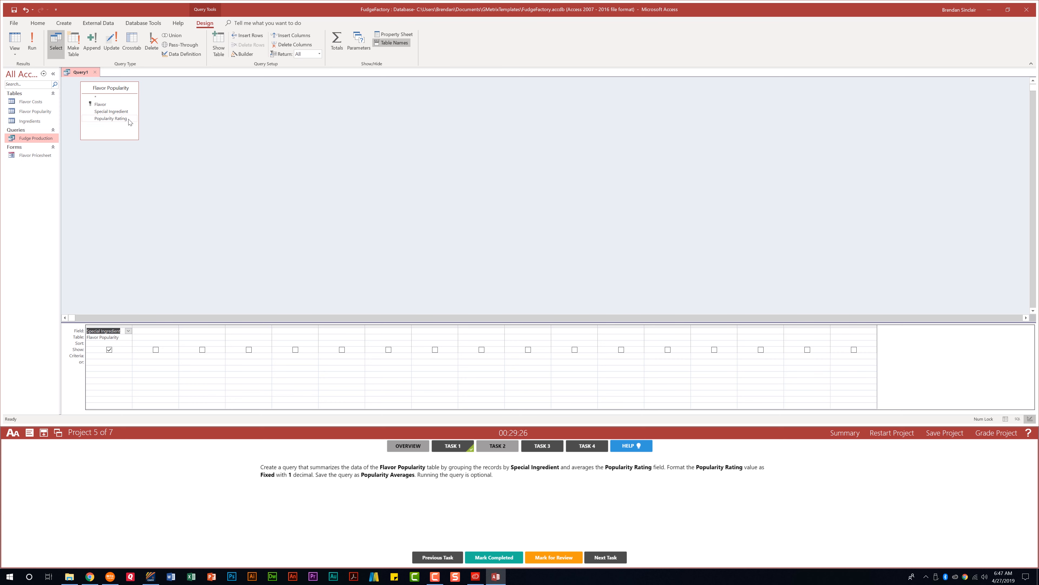
pyautogui.doubleClick(129, 118)
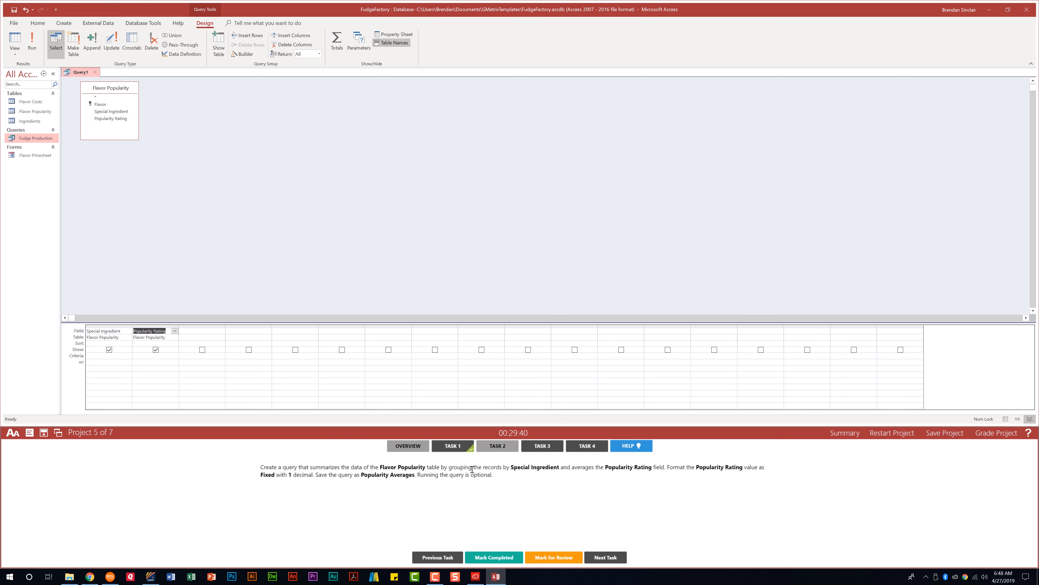
# - Turn on totals in the query, keeping Special Ingredient as Group By and setting Popularity Rating to Avg
pyautogui.click(337, 43)
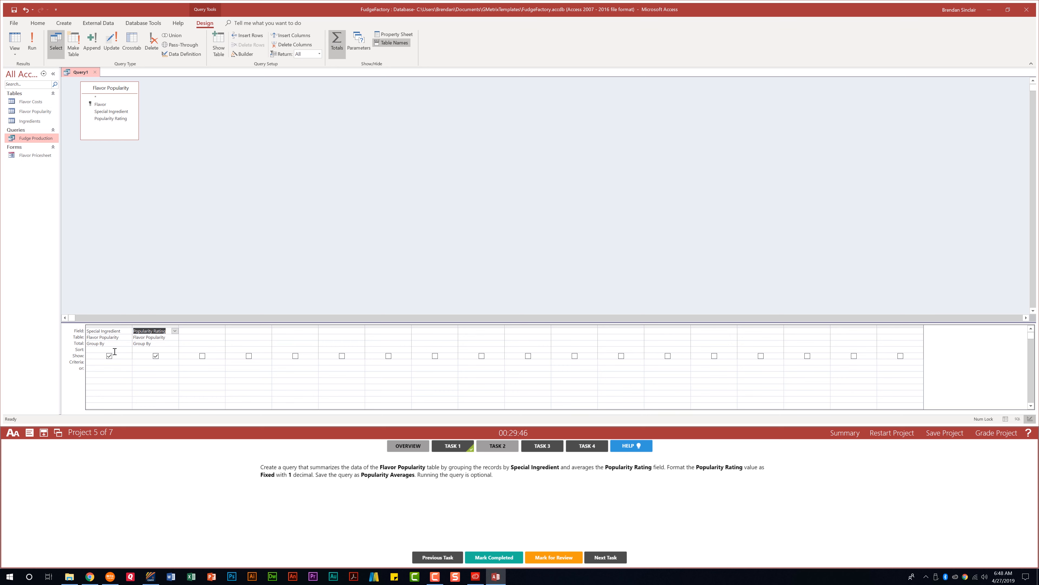
pyautogui.click(165, 344)
pyautogui.click(175, 344)
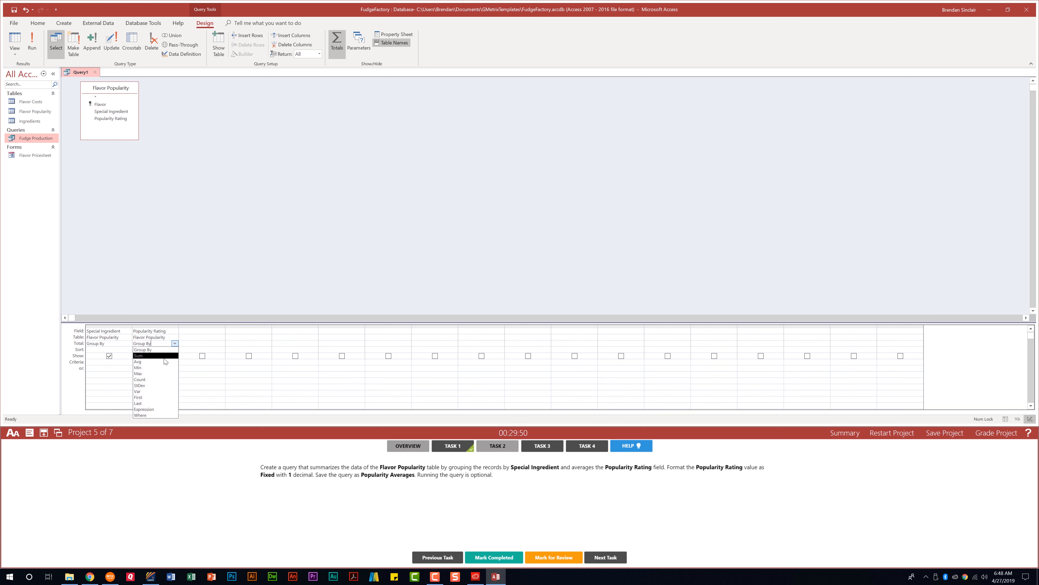
pyautogui.click(164, 363)
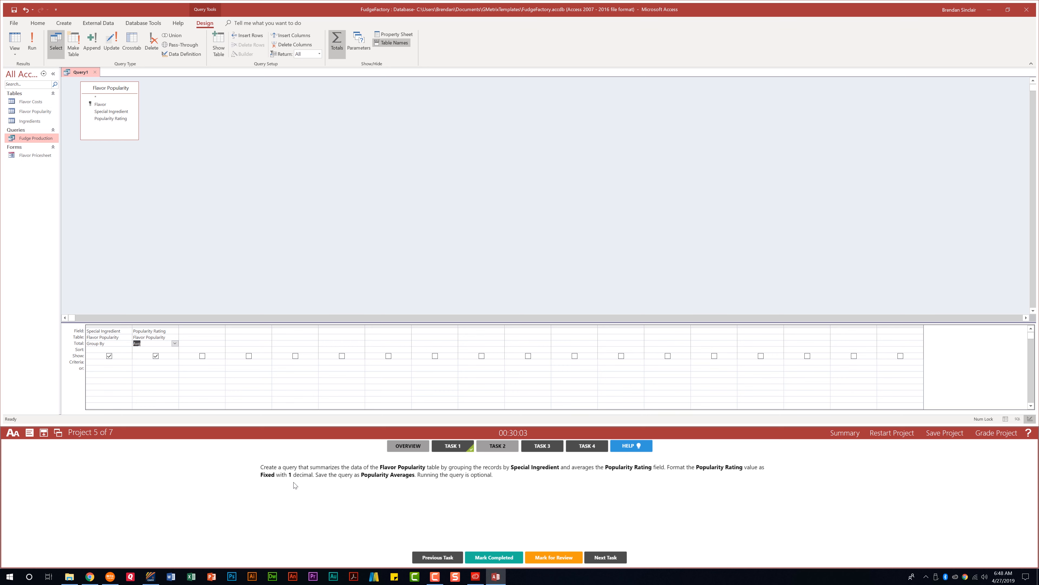
# - Format the Popularity Rating field as Fixed with 1 decimal place in its field properties
pyautogui.click(410, 34)
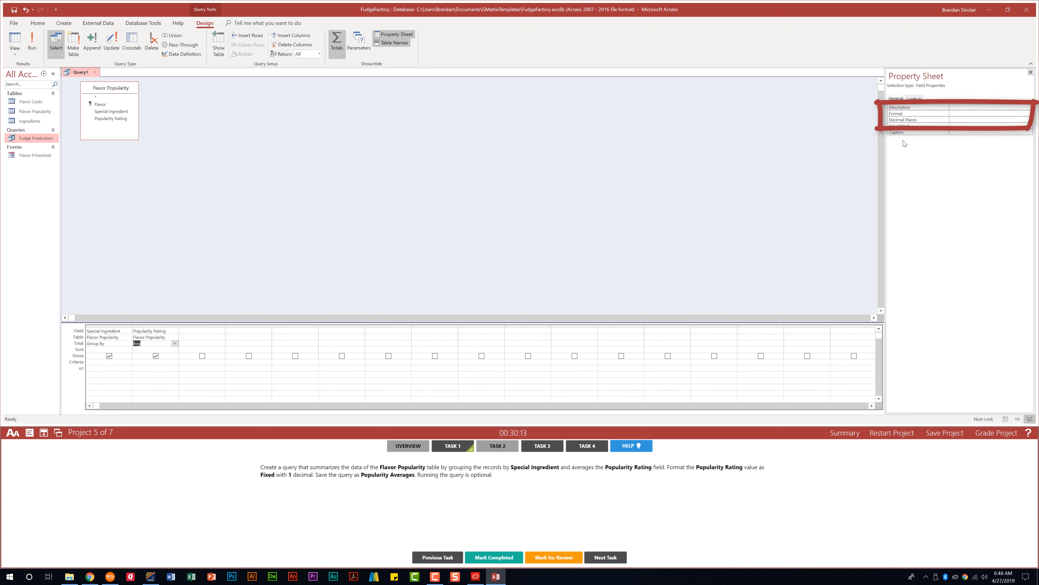
pyautogui.click(968, 113)
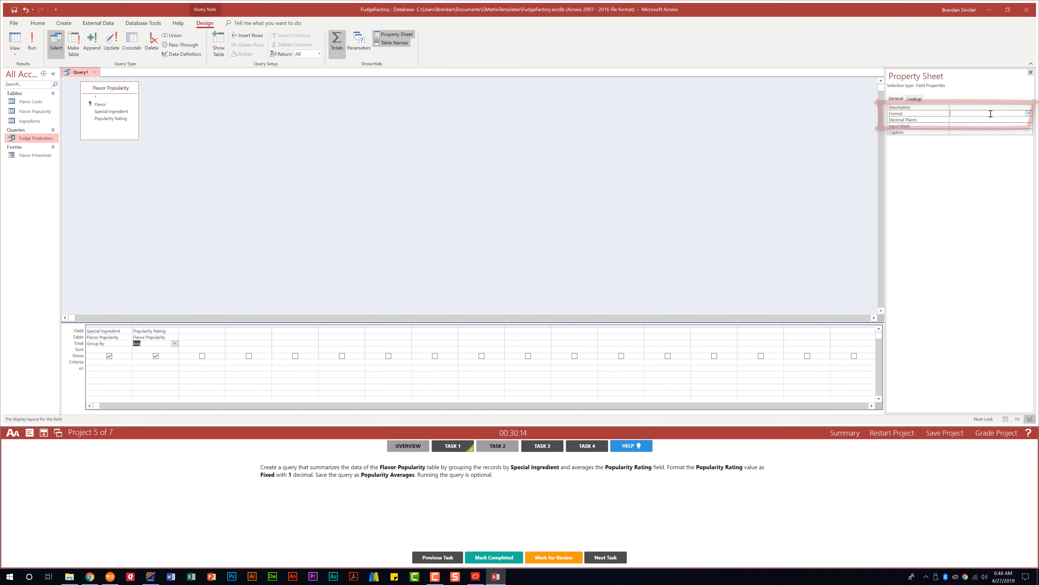
pyautogui.click(1030, 114)
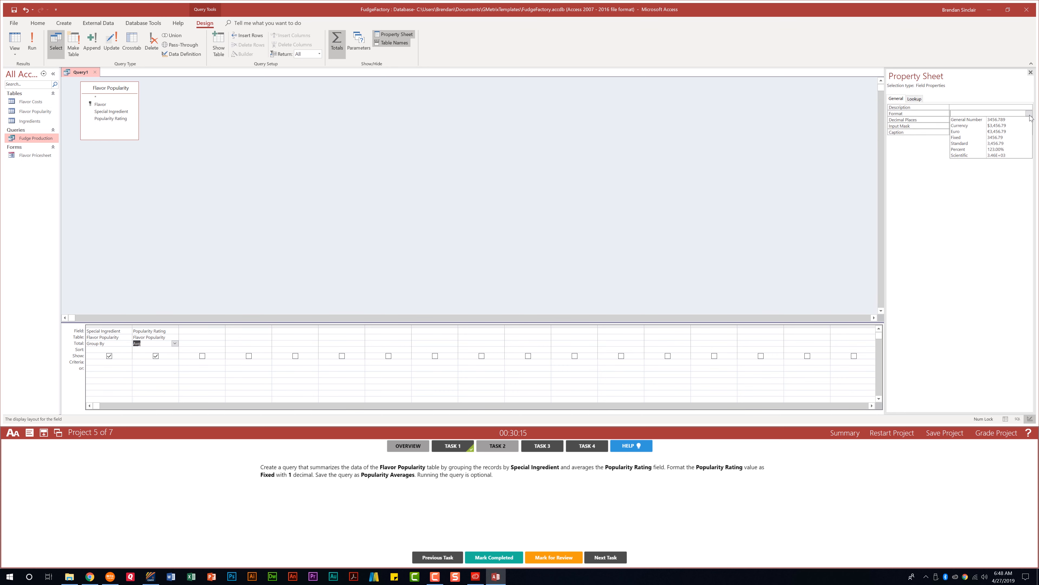
pyautogui.click(960, 137)
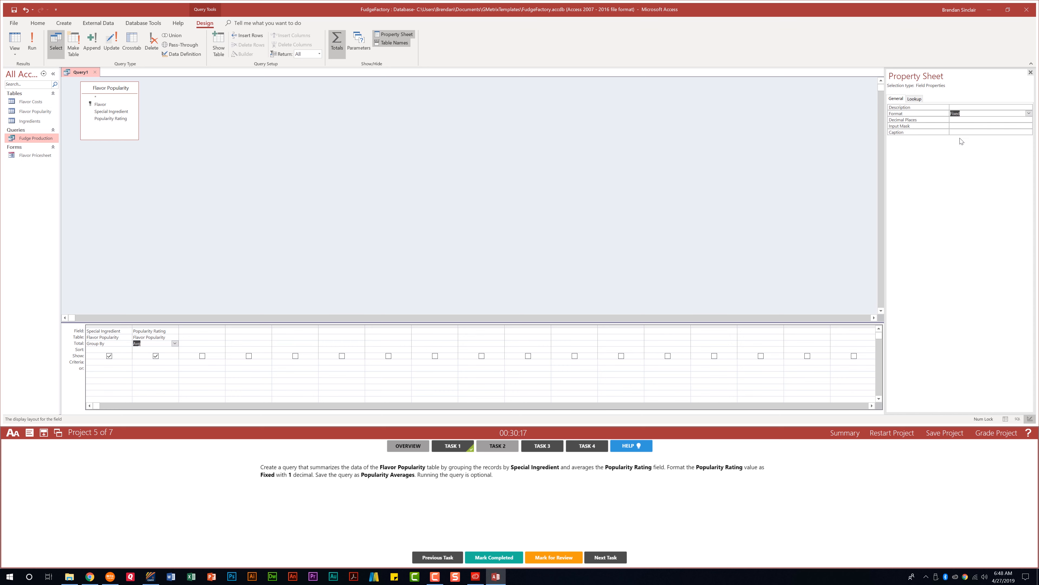
pyautogui.click(972, 122)
pyautogui.click(1029, 120)
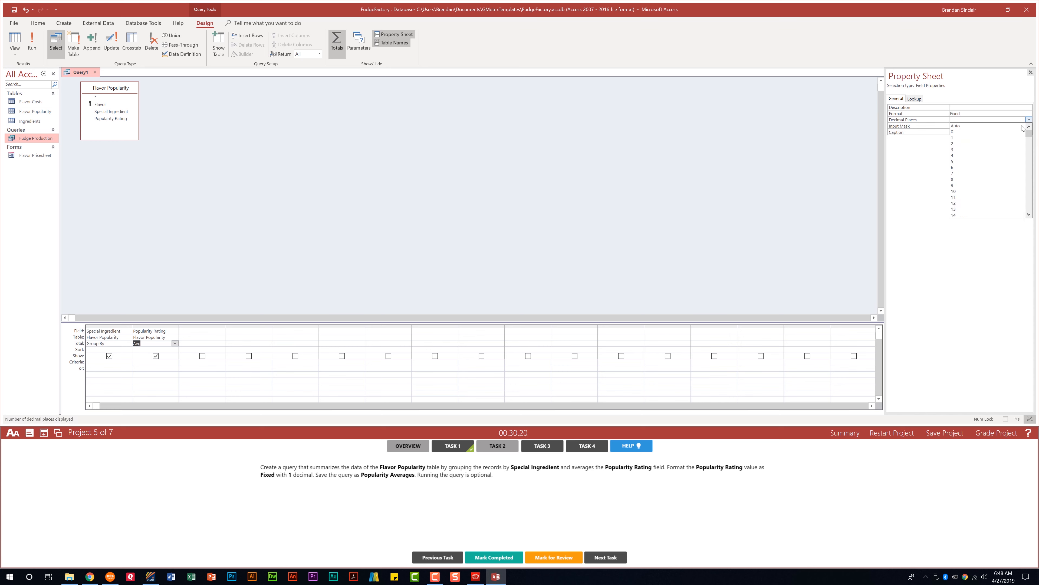
pyautogui.click(957, 138)
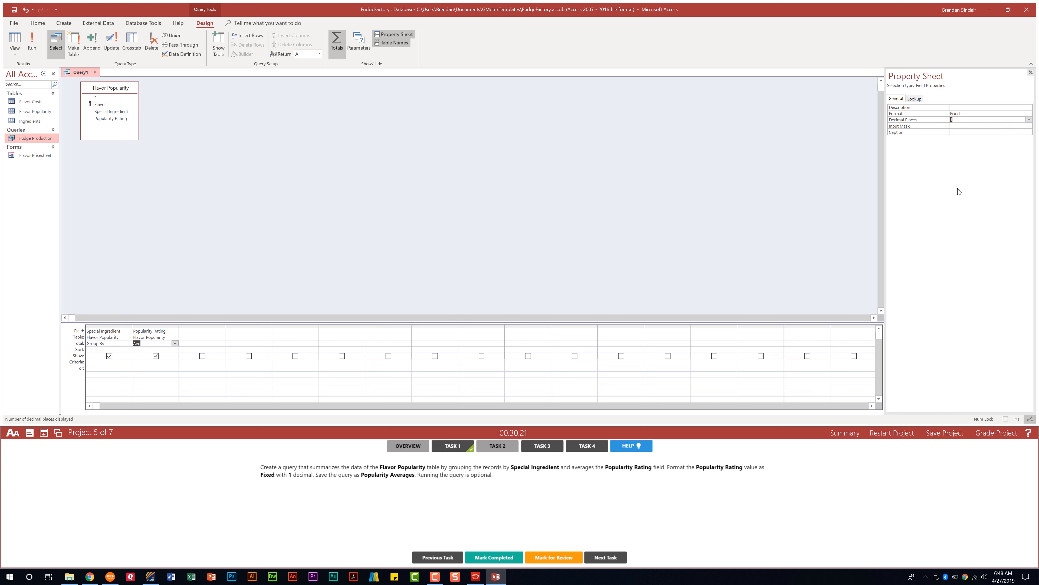
pyautogui.click(1031, 73)
# - Save the query as Popularity Averages, close it, and mark Task 2 completed
pyautogui.rightClick(80, 73)
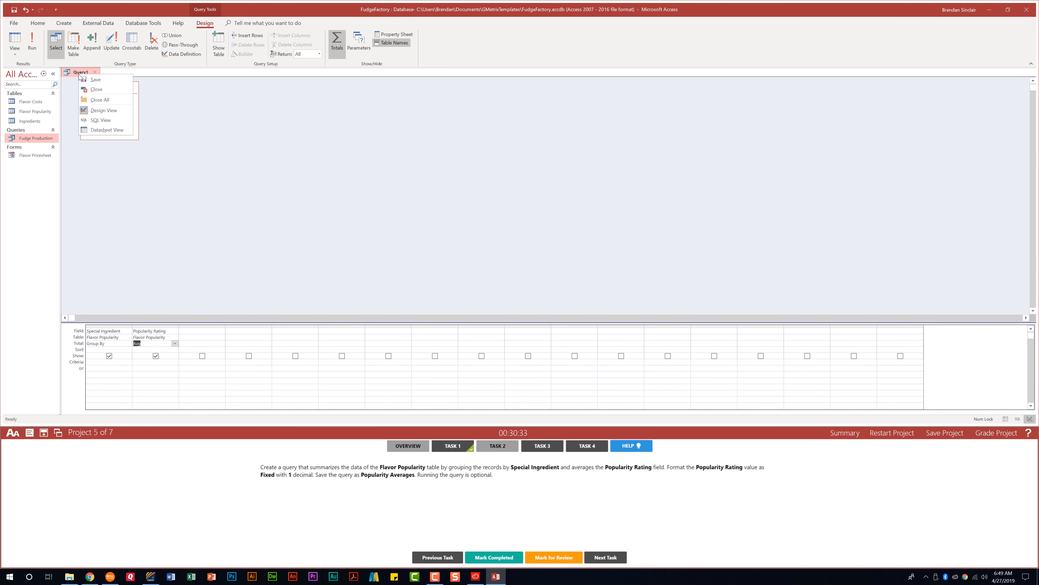
pyautogui.click(96, 80)
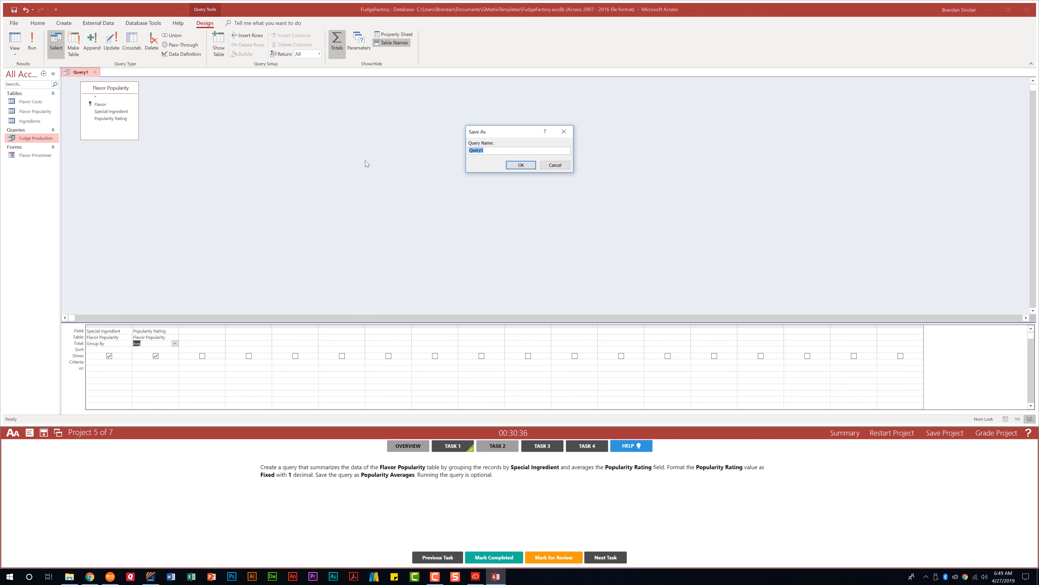
pyautogui.write('Popularity Averages')
pyautogui.click(522, 165)
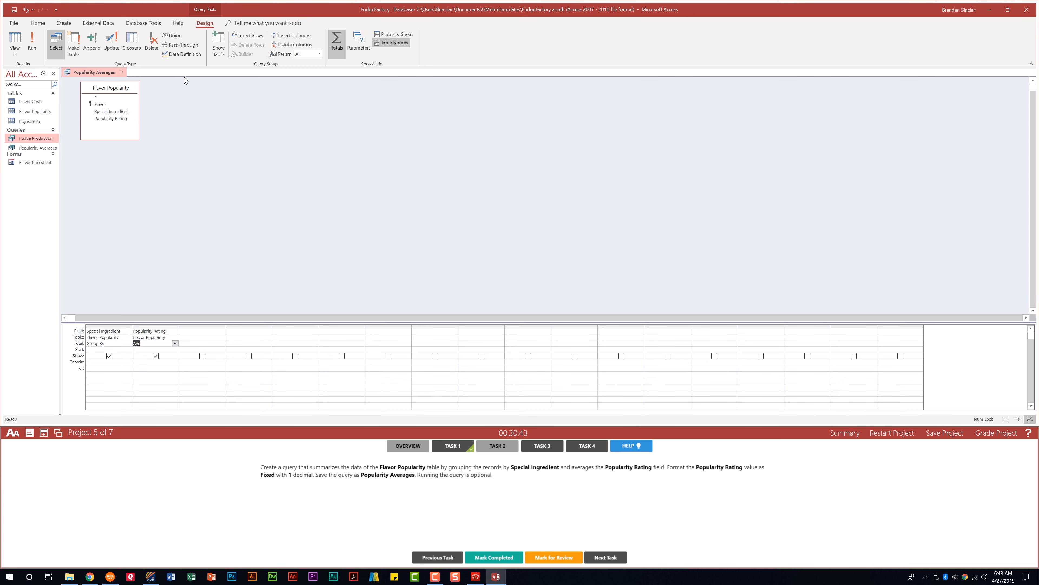
pyautogui.click(125, 73)
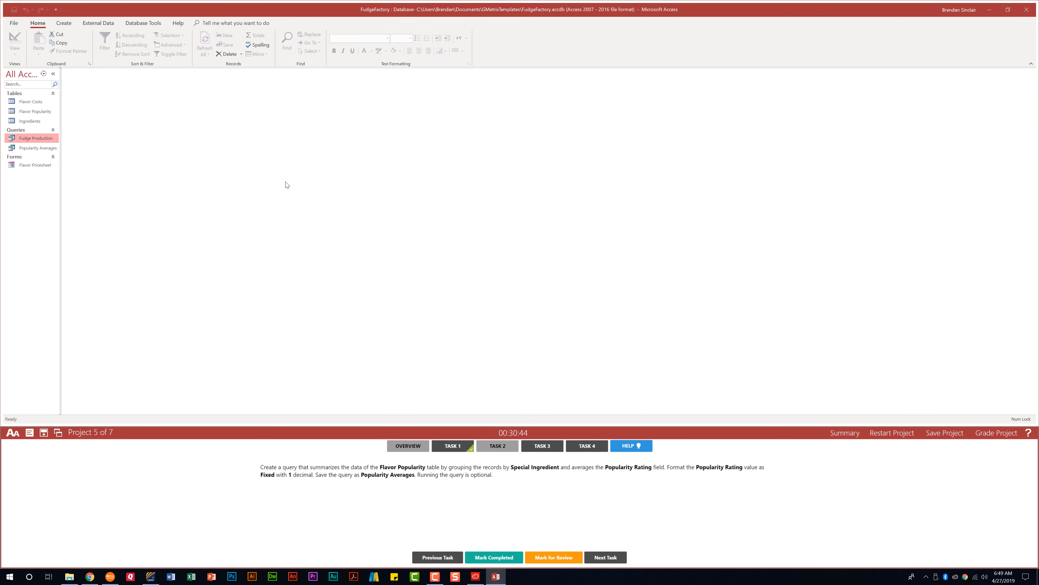
pyautogui.click(491, 556)
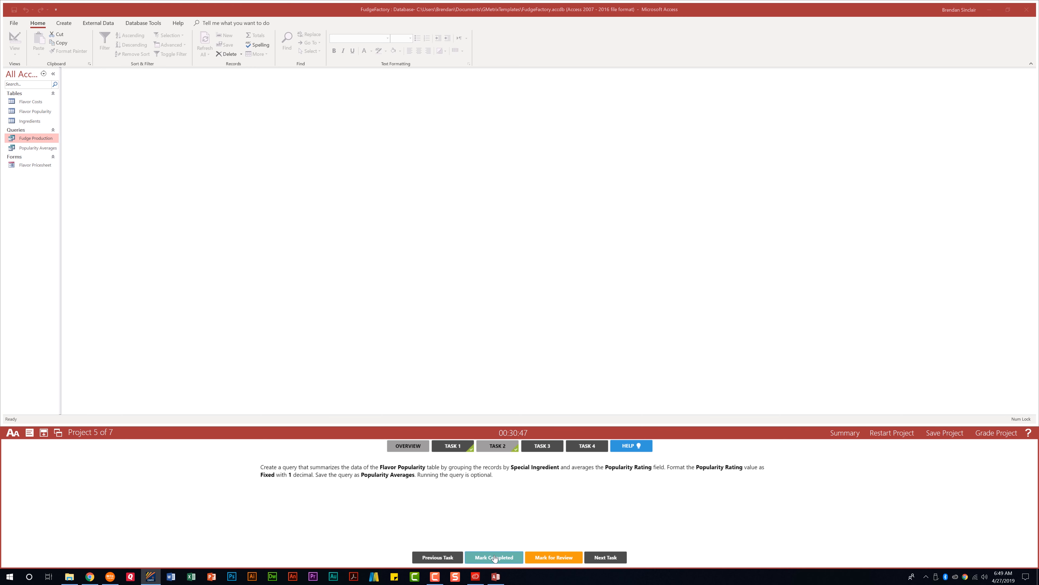
# - For Task 3, start the Form Wizard and add the Ingredient field from the Ingredients table
pyautogui.click(548, 448)
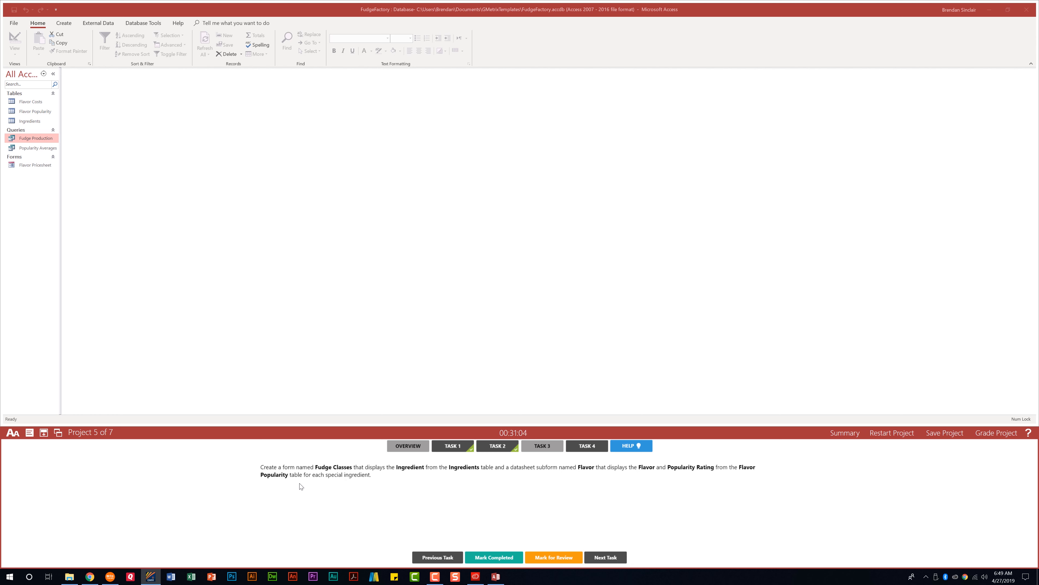
pyautogui.click(66, 24)
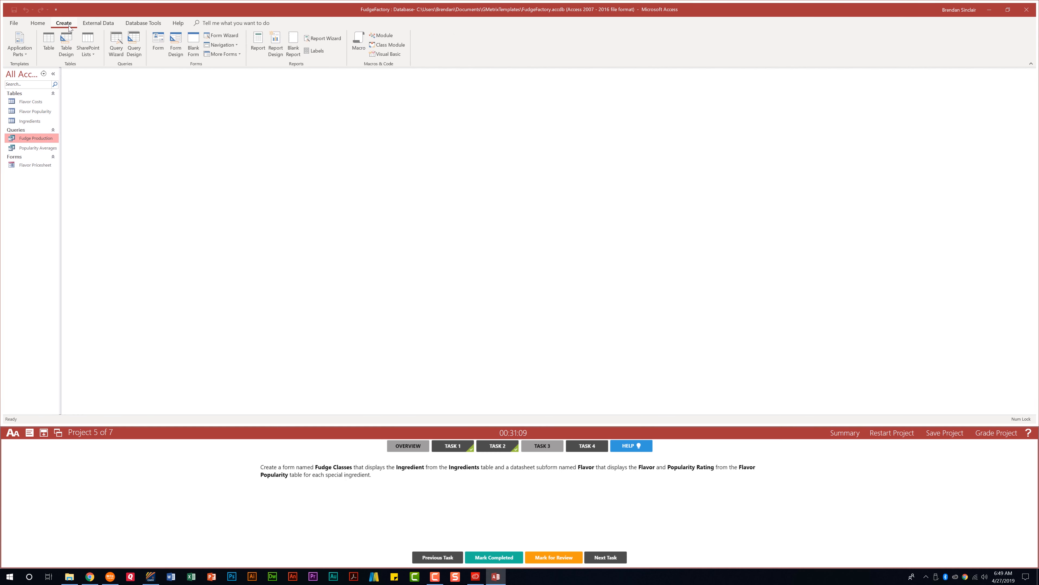
pyautogui.click(233, 36)
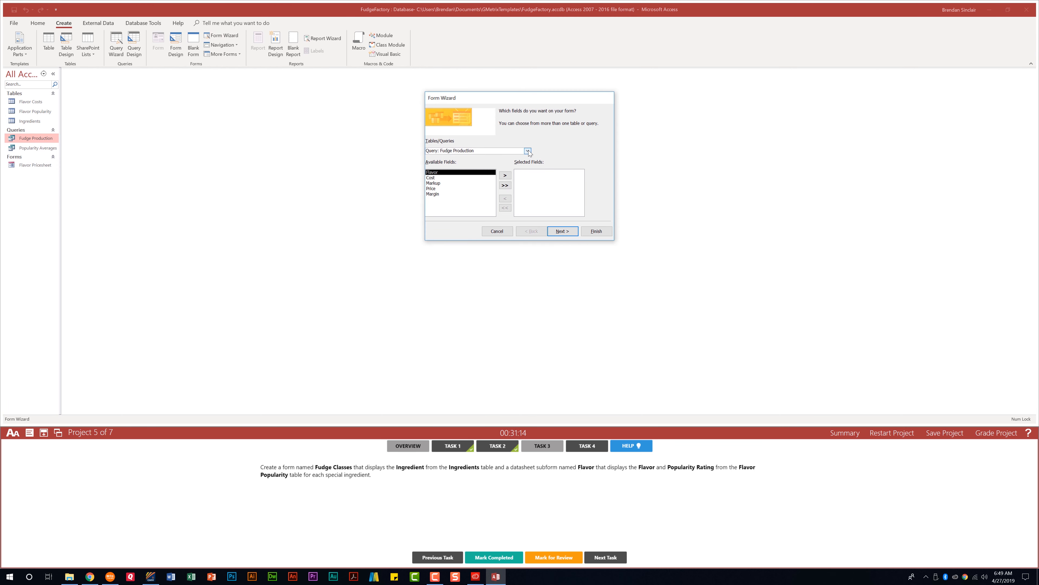
pyautogui.click(528, 151)
pyautogui.click(504, 168)
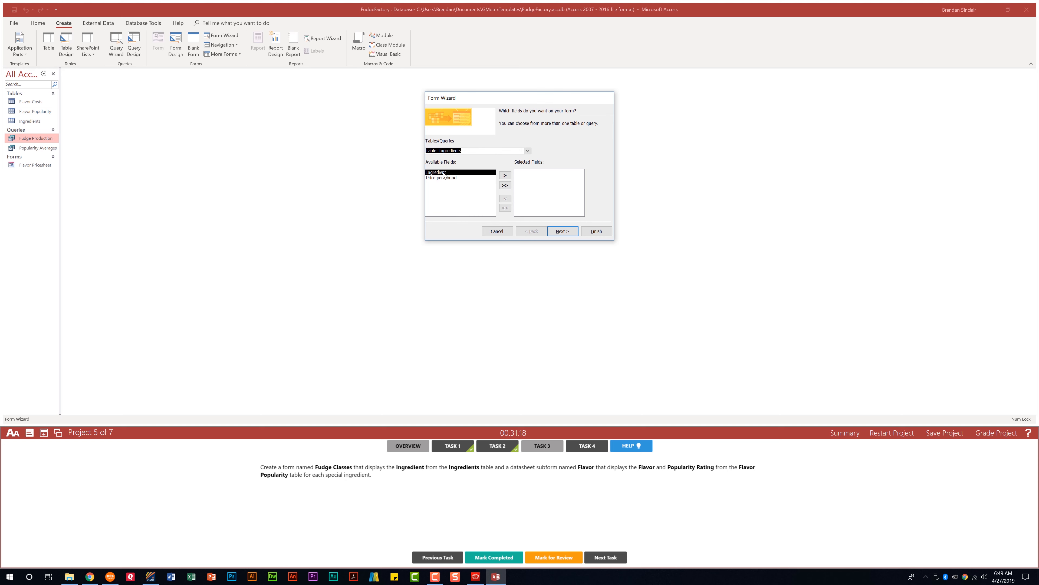
pyautogui.click(505, 175)
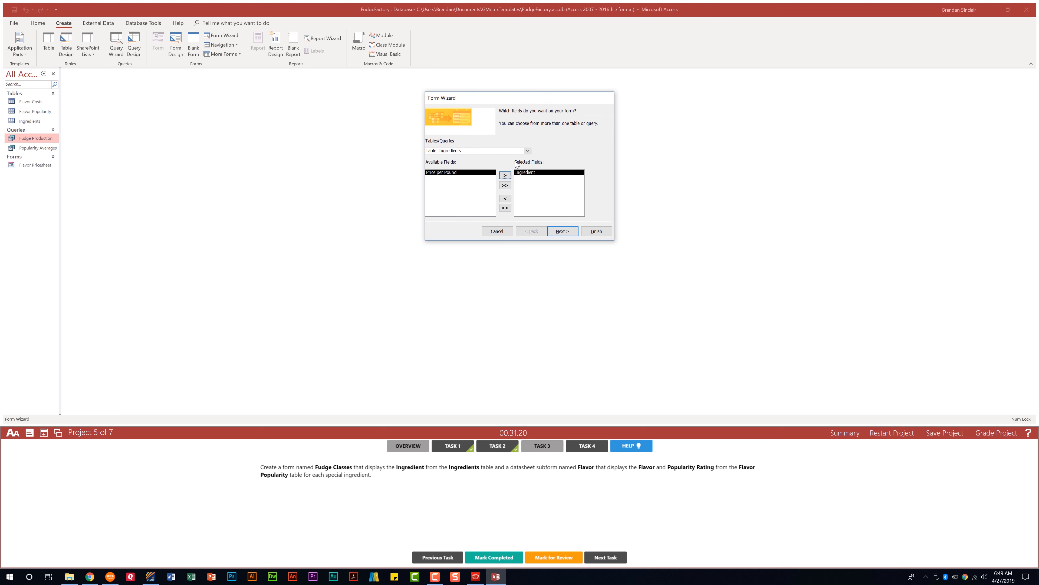
# - Add Flavor and Popularity Rating from the Flavor Popularity table to the form, and view the data by Ingredients as a form with subform(s)
pyautogui.click(528, 152)
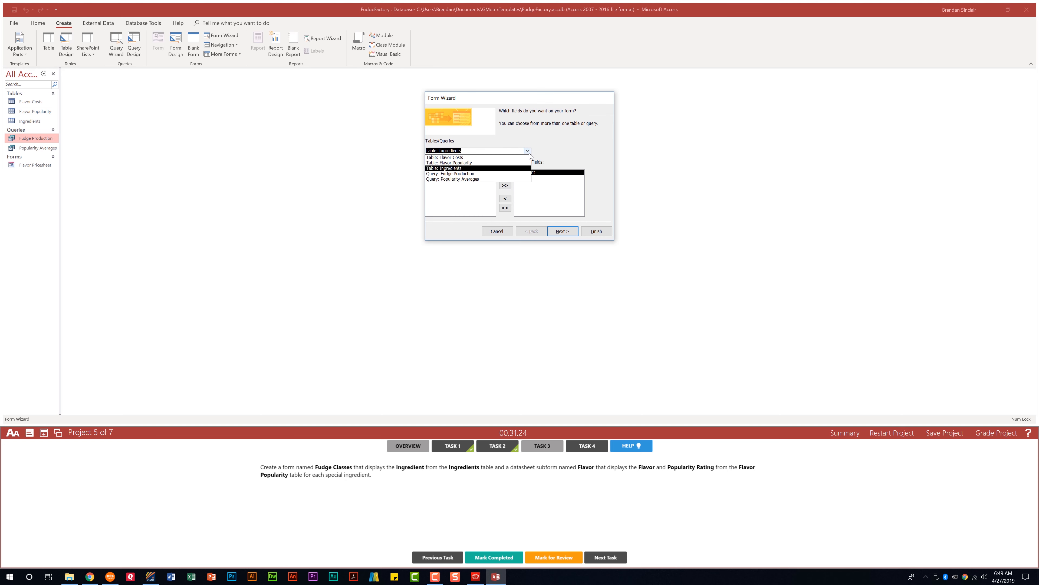
pyautogui.click(494, 162)
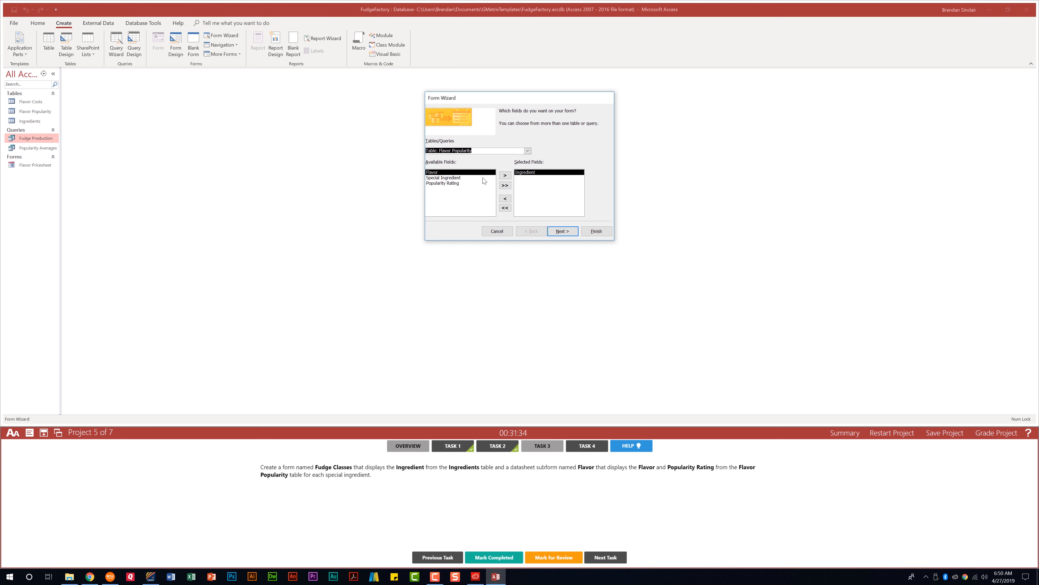
pyautogui.click(505, 175)
pyautogui.click(505, 175)
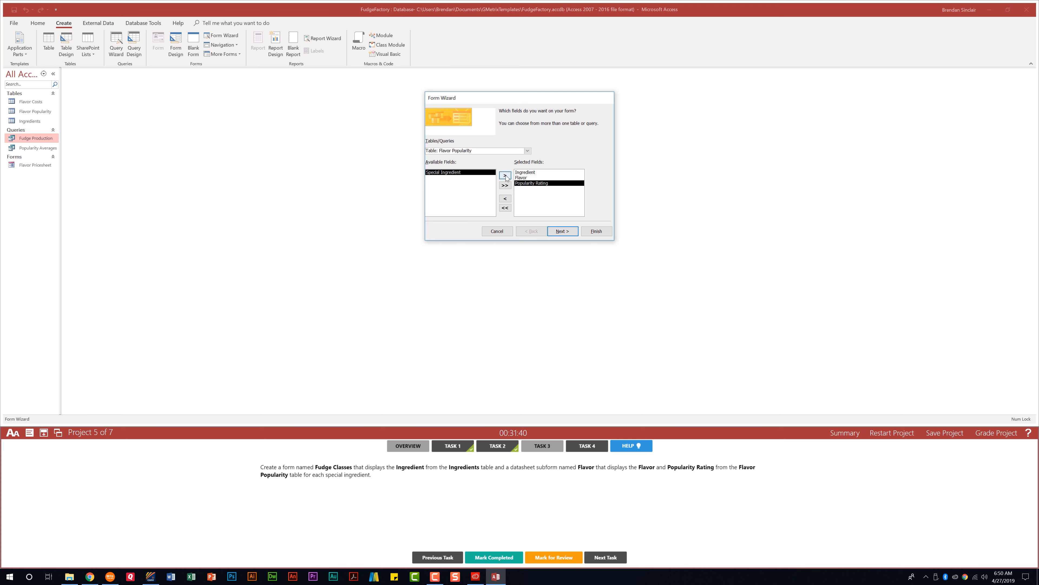
pyautogui.click(563, 230)
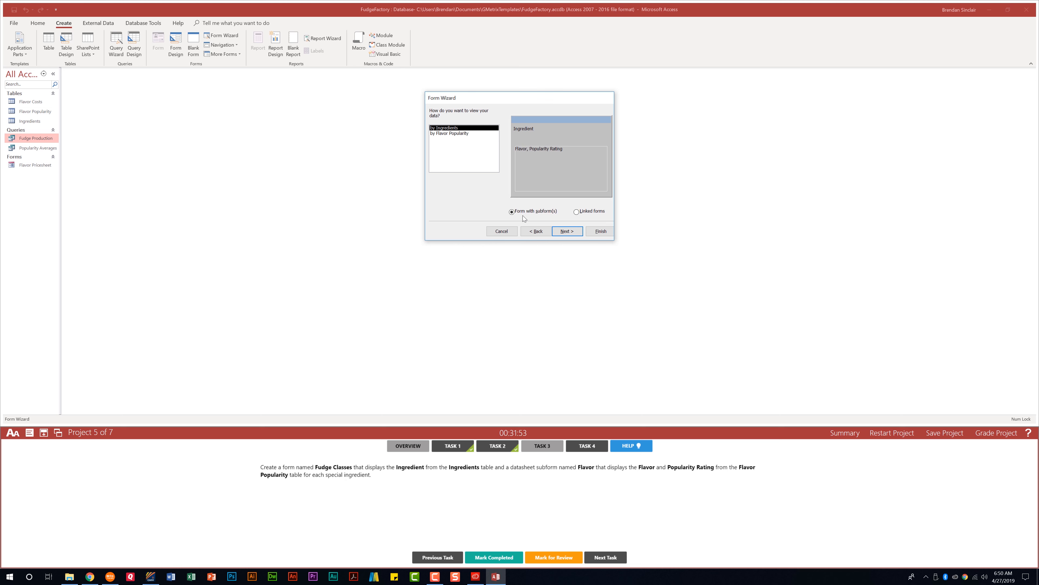
pyautogui.click(571, 233)
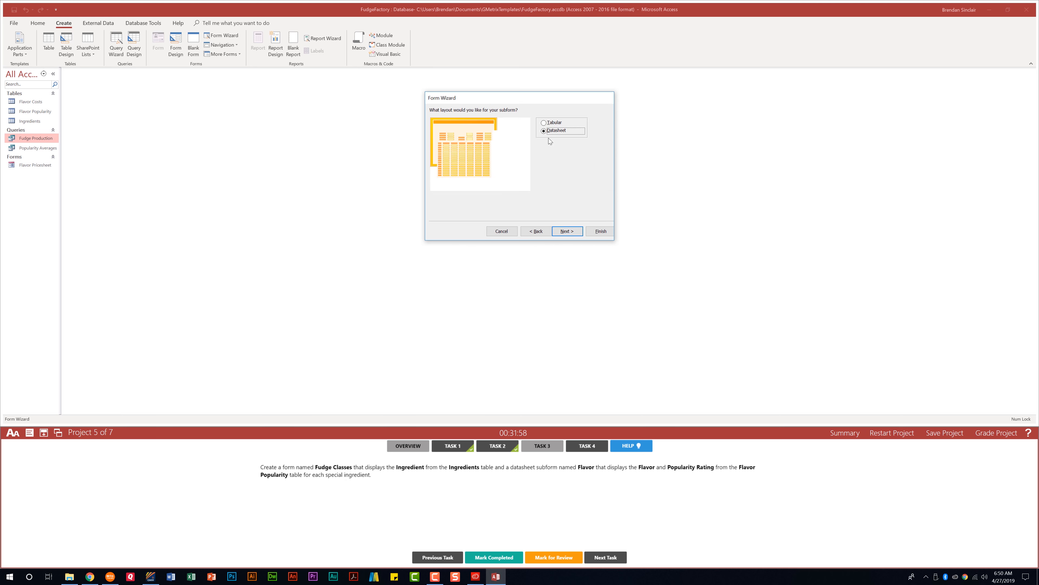
# - Continue with the Datasheet subform layout, title the form Fudge Classes and the subform Flavor, and finish the wizard
pyautogui.click(567, 232)
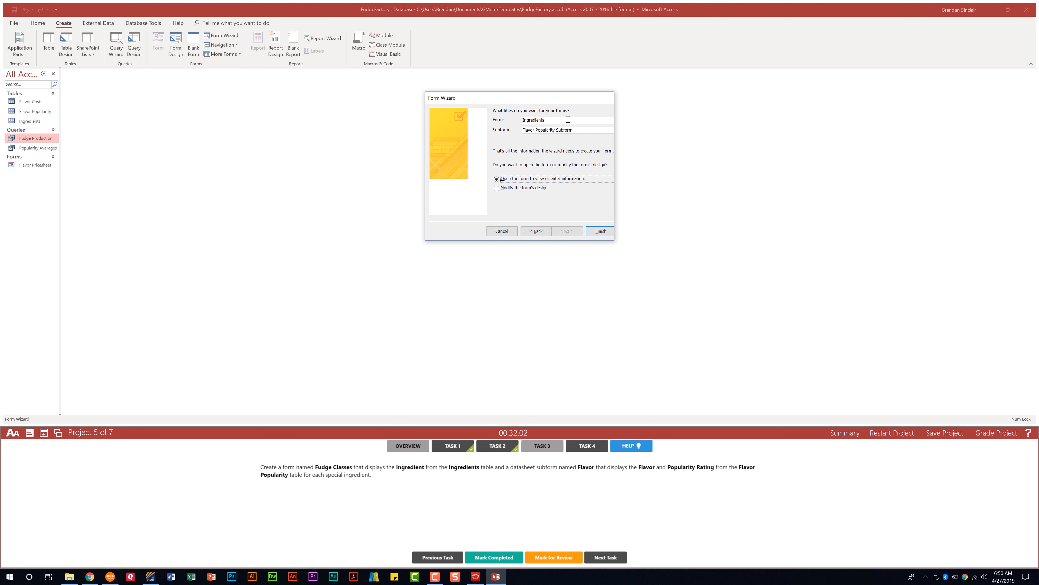
pyautogui.doubleClick(536, 117)
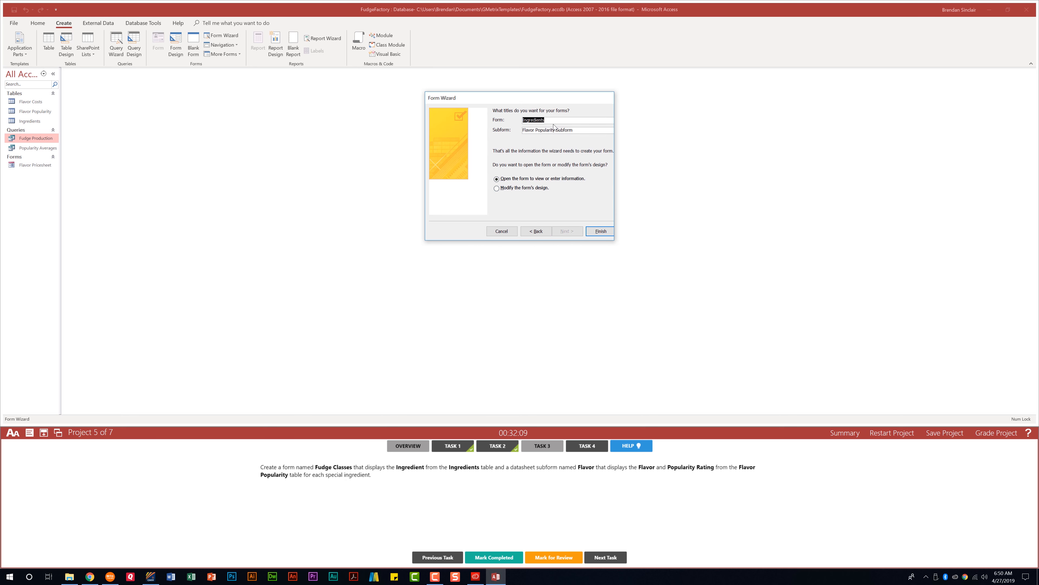
pyautogui.write('Fudge Classes')
pyautogui.press('Tab')
pyautogui.press('BackSpace')
pyautogui.write('Flavor')
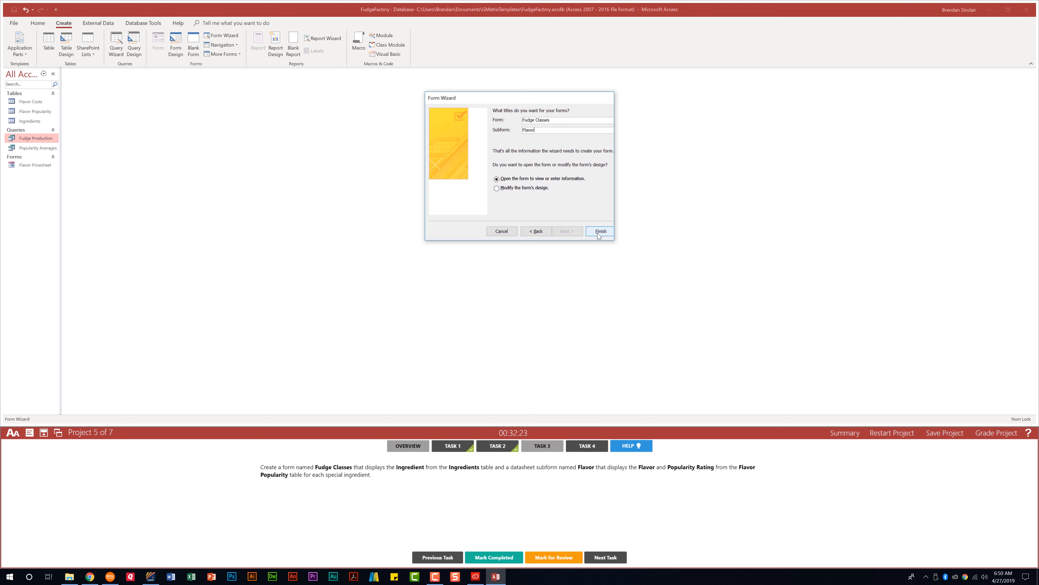
pyautogui.click(597, 232)
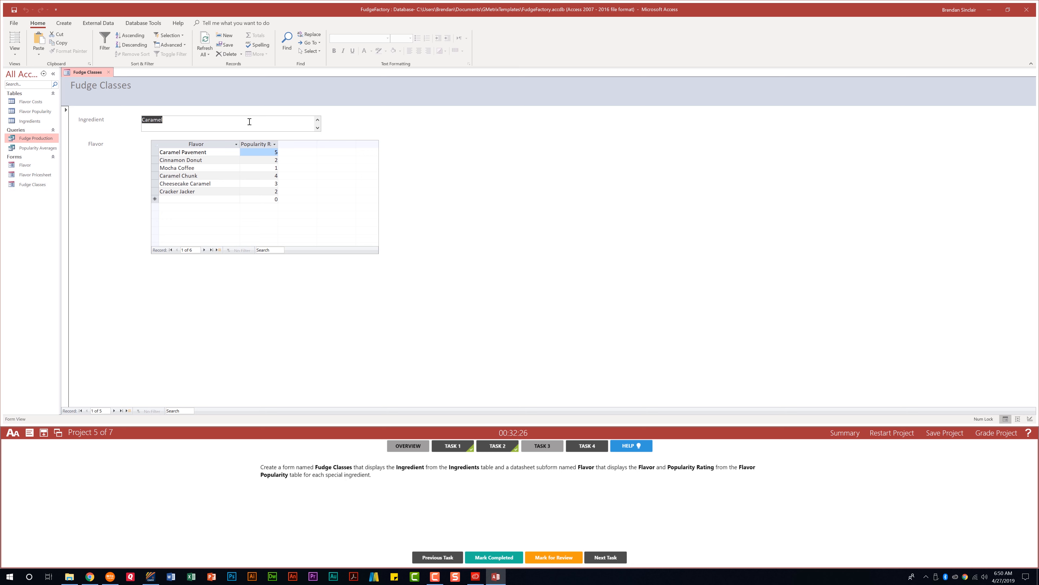
# - Close the Fudge Classes form, mark Task 3 completed, and move on to Task 4
pyautogui.click(110, 73)
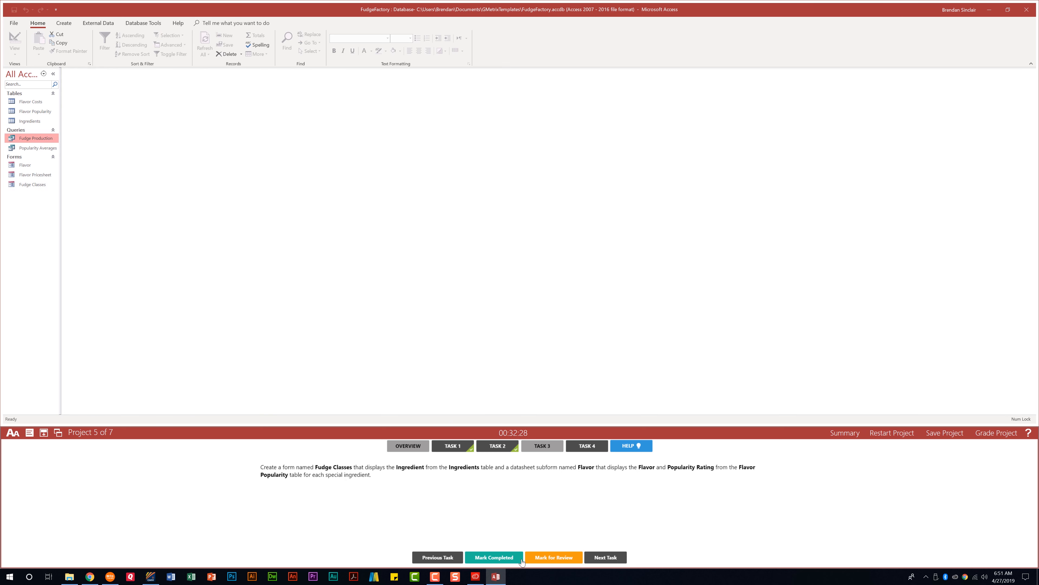
pyautogui.click(506, 559)
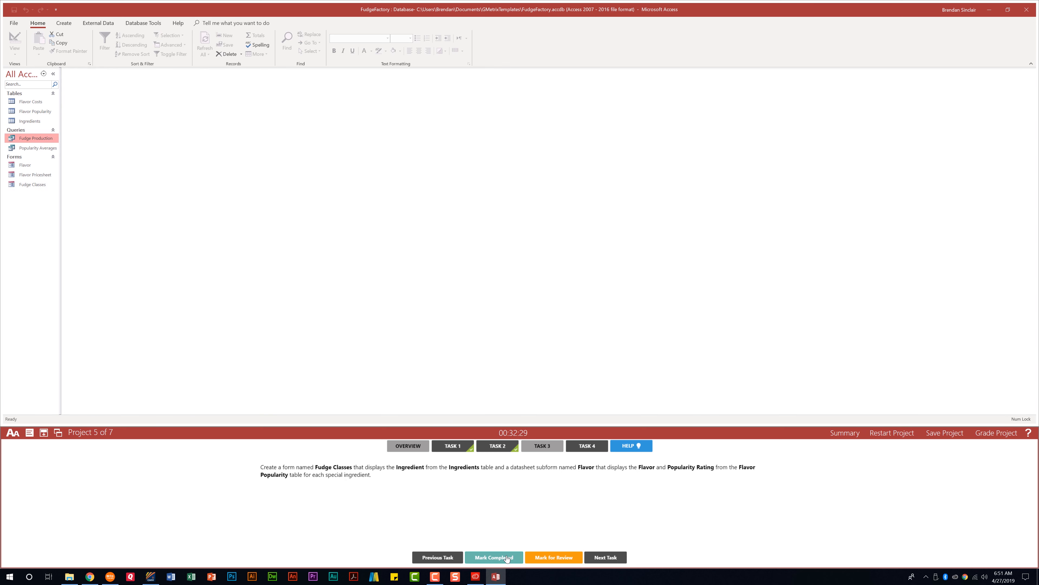
pyautogui.click(591, 449)
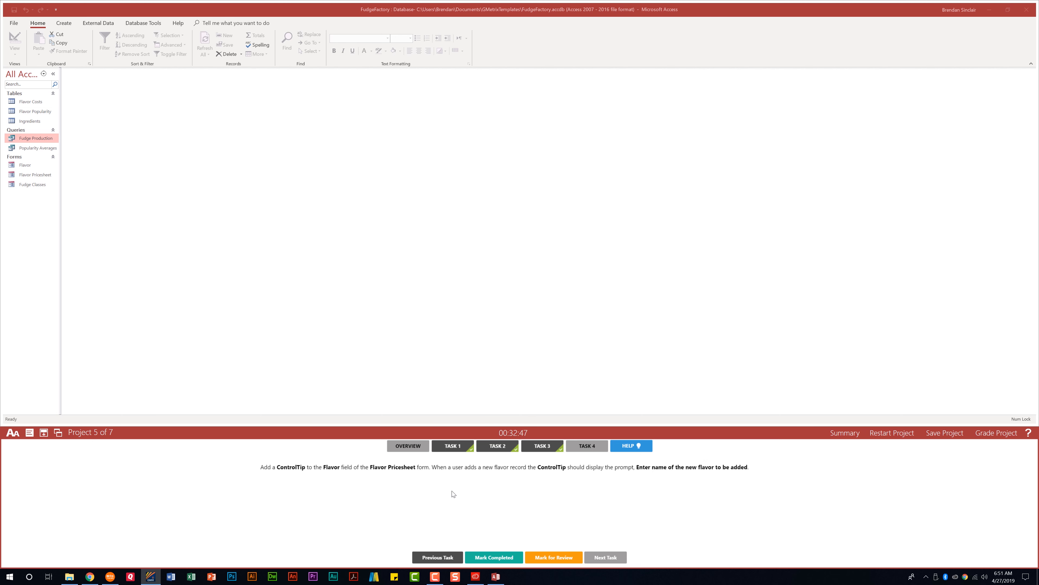
# - In the Flavor Pricesheet form's design, set the Flavor label's ControlTip Text to "Enter name of the new flavor to be added"
pyautogui.rightClick(51, 174)
pyautogui.click(93, 198)
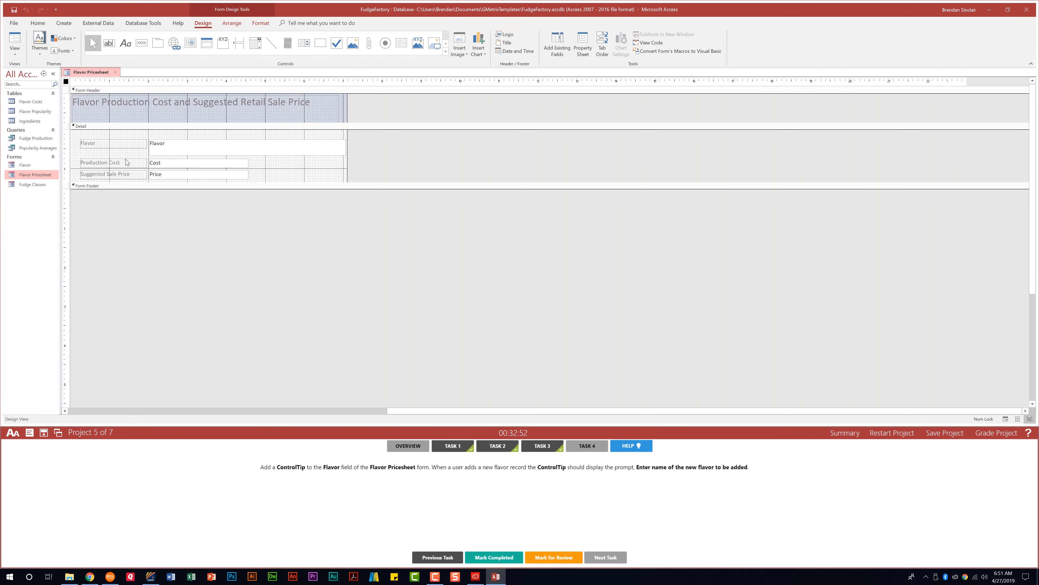
pyautogui.click(110, 145)
pyautogui.click(584, 55)
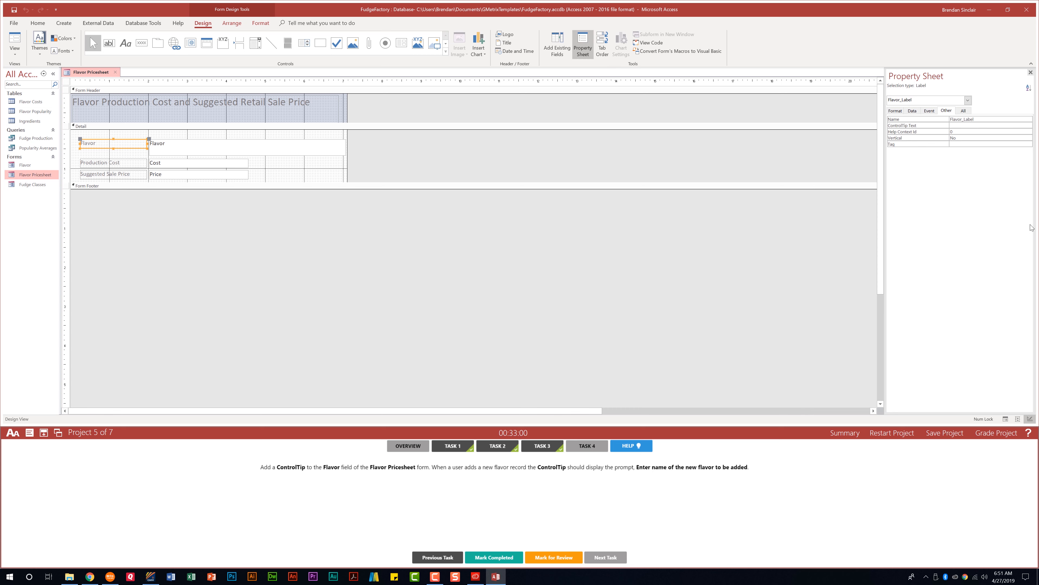
pyautogui.click(973, 127)
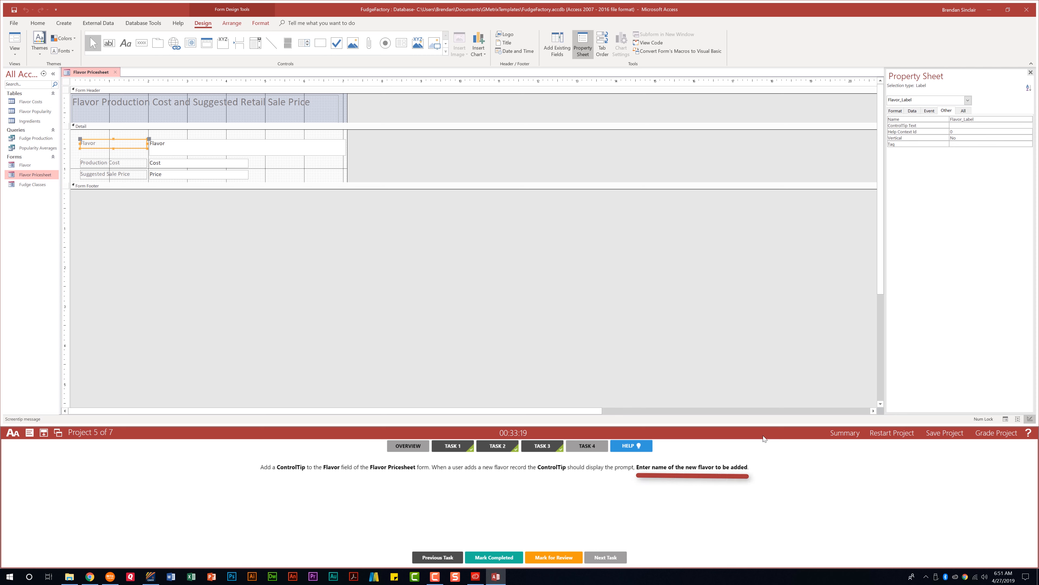
pyautogui.write('Enter name of the new flavor to be added')
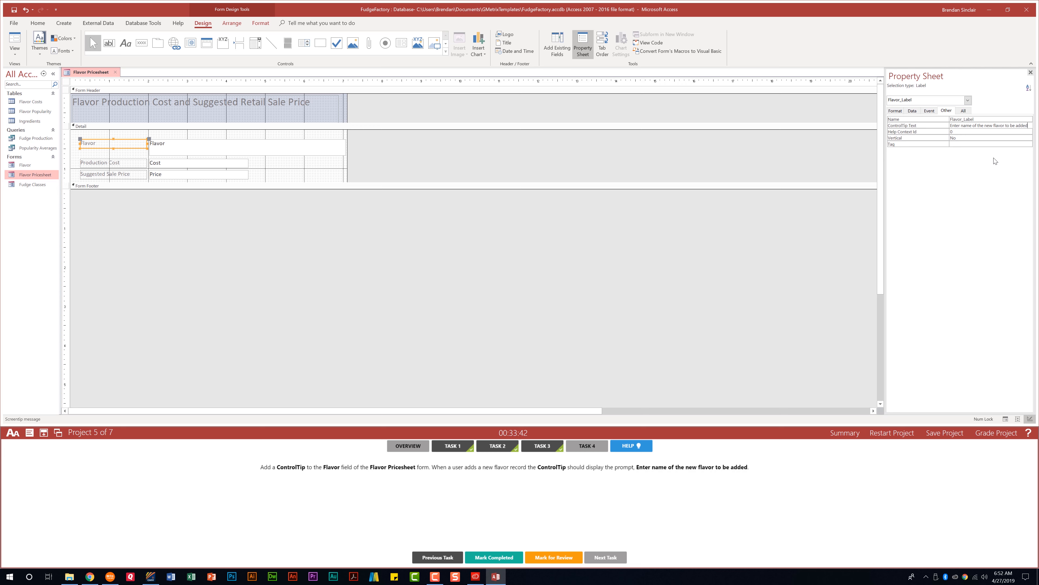
pyautogui.press('Return')
# - Close the property sheet and the Flavor Pricesheet form, and mark Task 4 completed
pyautogui.click(1031, 72)
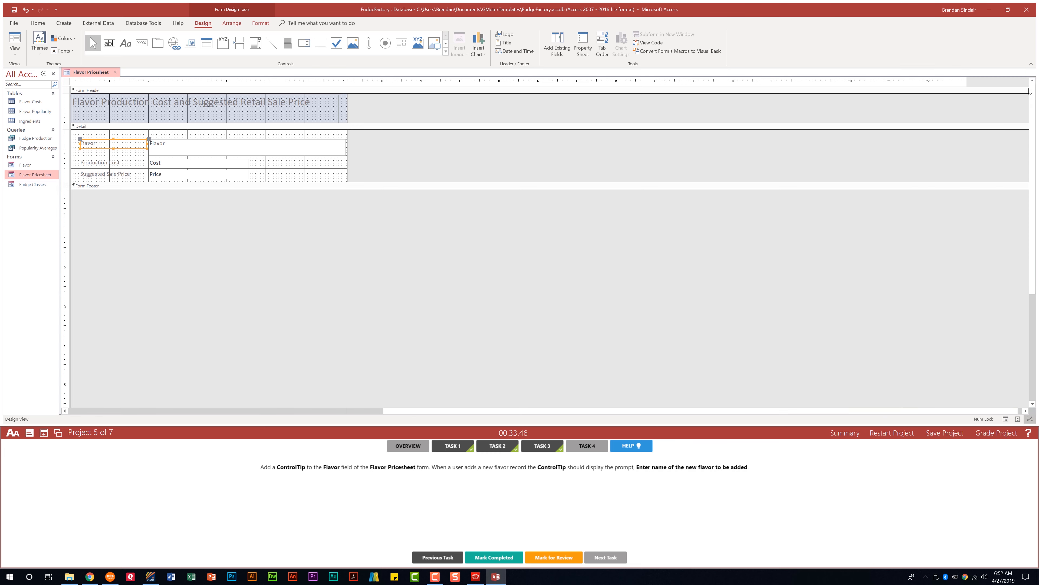
pyautogui.click(116, 72)
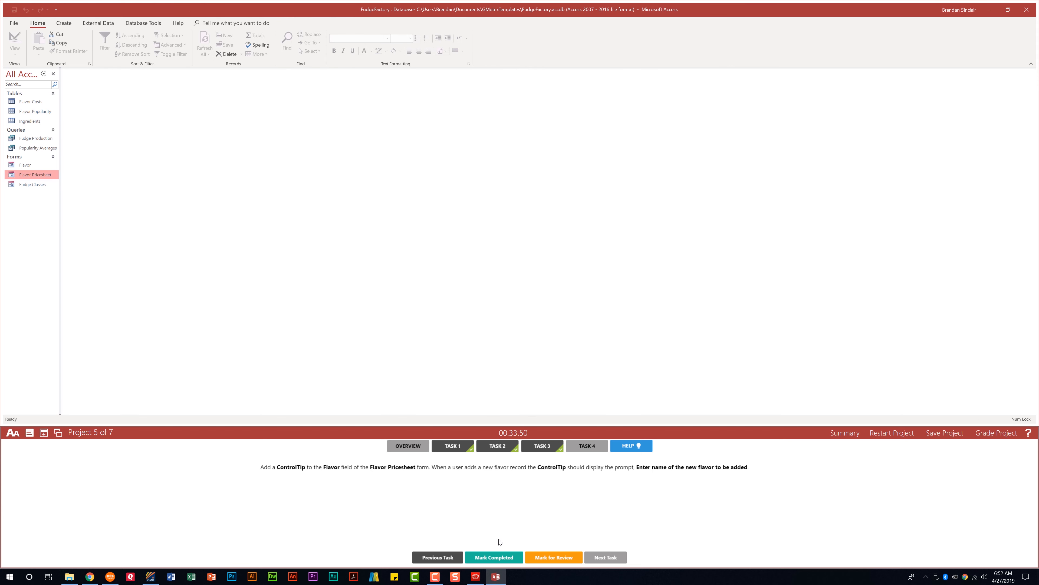
pyautogui.click(503, 558)
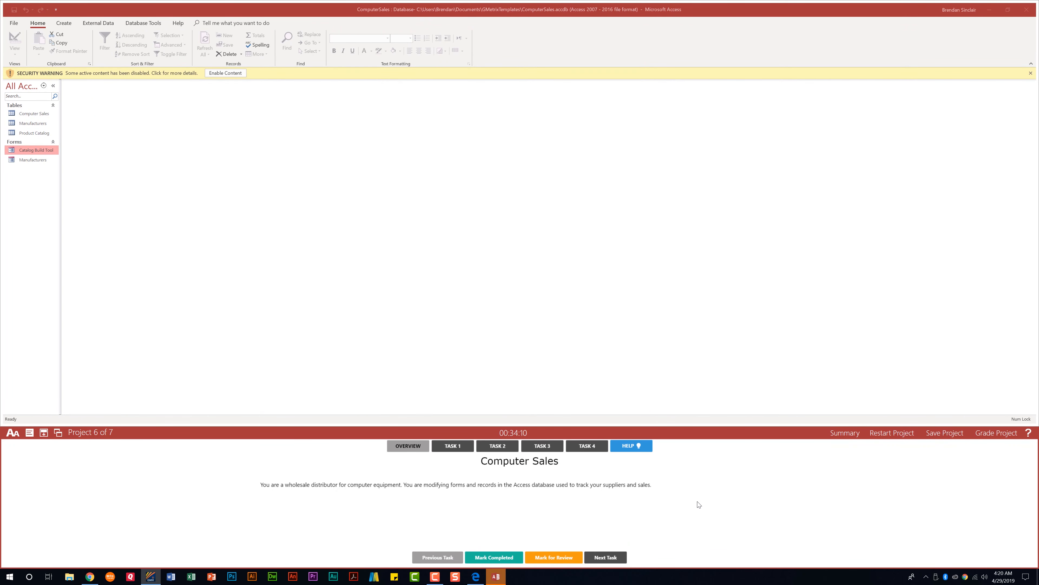
# - For Task 1 of the Computer Sales project, enable the database content and show the Catalog Build Tool form in Print Preview
pyautogui.click(458, 448)
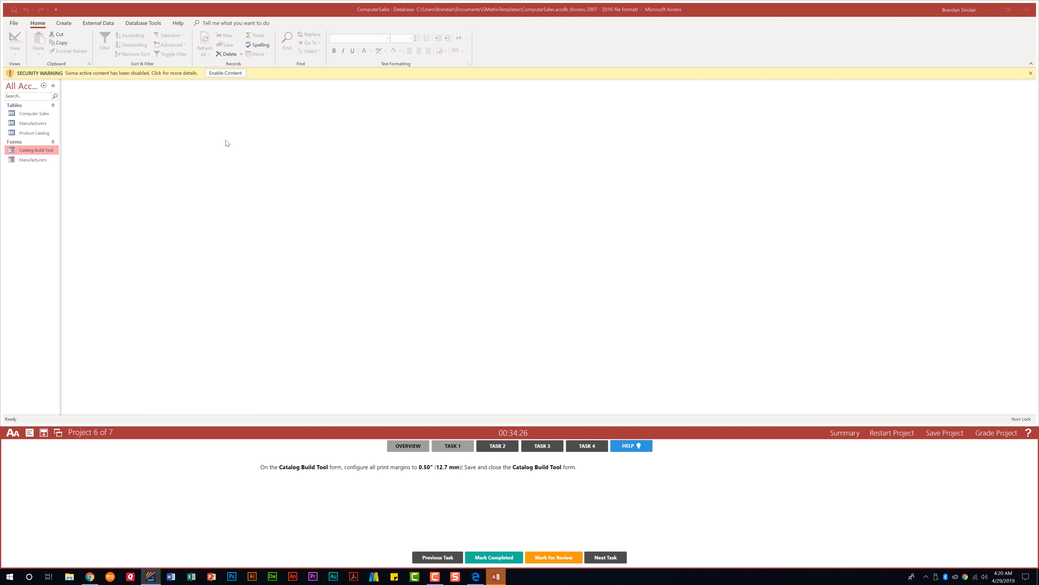
pyautogui.click(243, 75)
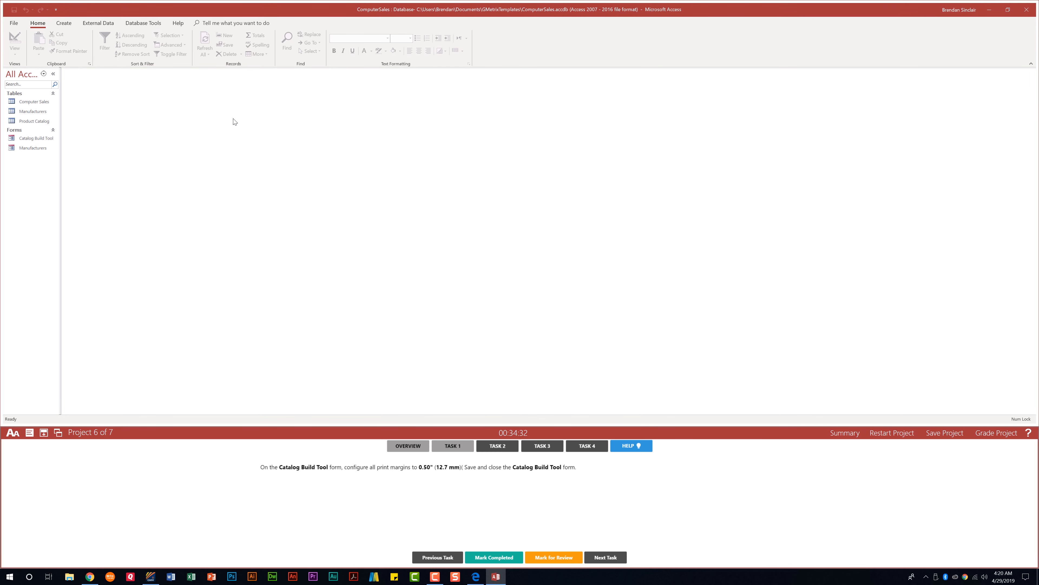
pyautogui.click(29, 139)
pyautogui.click(14, 24)
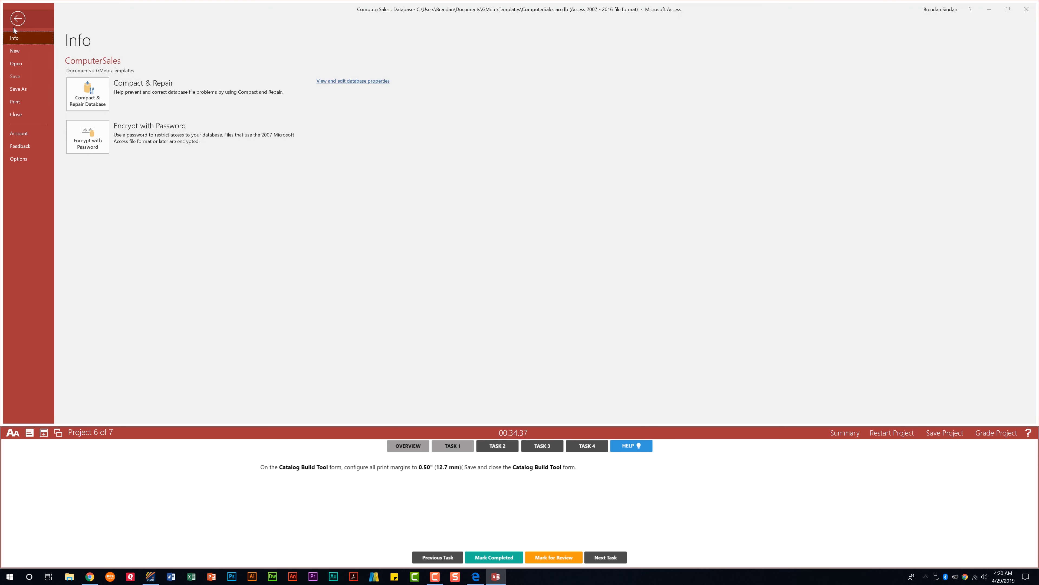
pyautogui.click(14, 102)
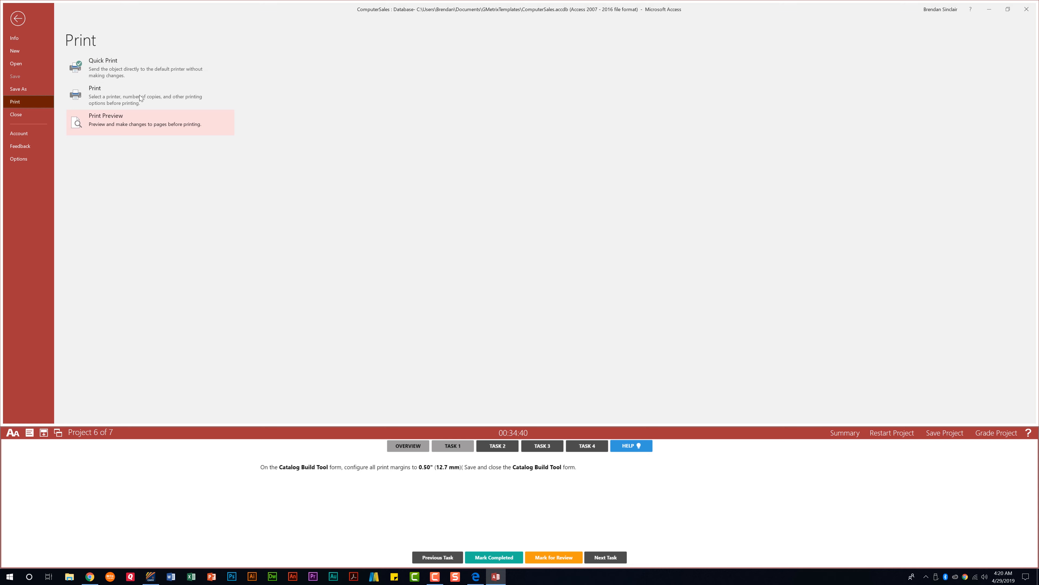
pyautogui.click(129, 128)
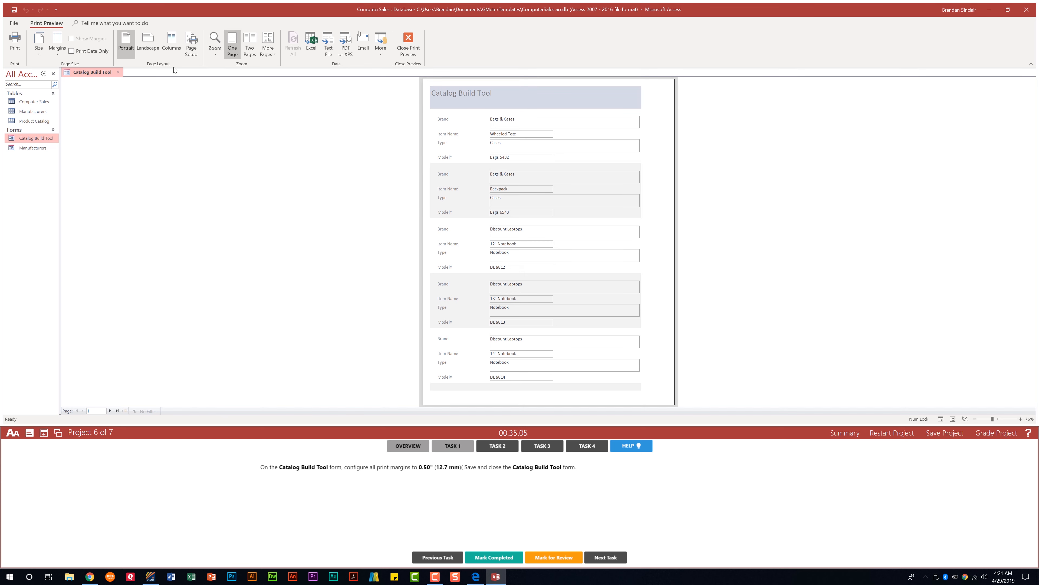
# - Set the top, bottom, left and right print margins of the Catalog Build Tool form to 0.5 inches in Page Setup
pyautogui.click(199, 52)
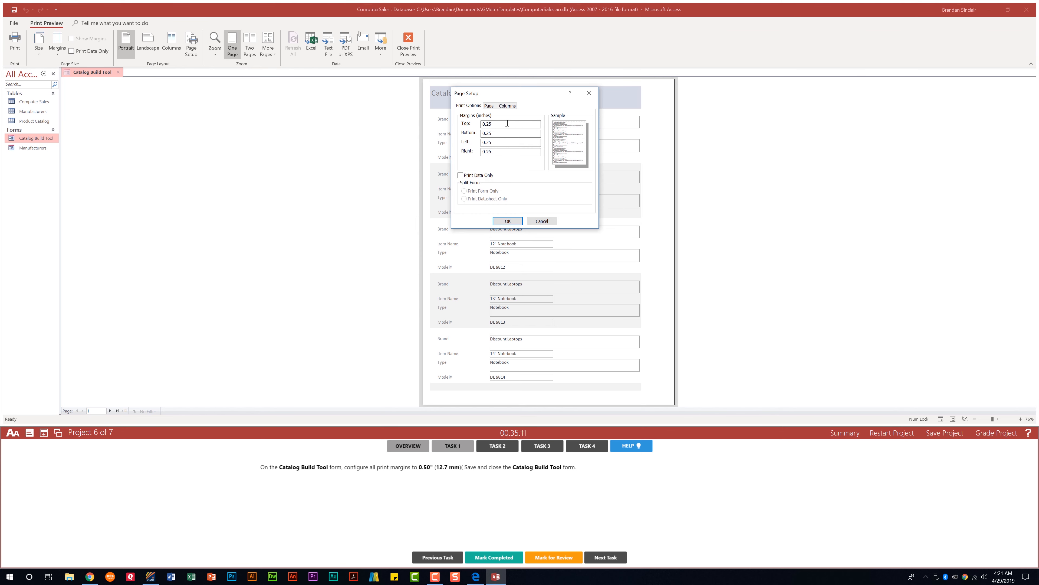
pyautogui.moveTo(493, 124); pyautogui.dragTo(487, 125)
pyautogui.write('5')
pyautogui.moveTo(504, 132); pyautogui.dragTo(487, 132)
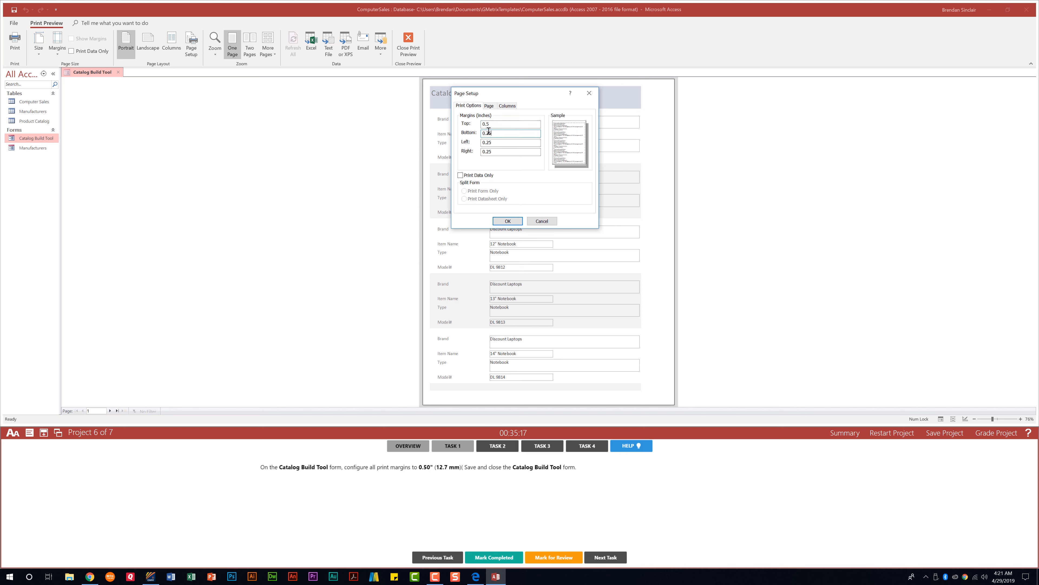
pyautogui.write('5')
pyautogui.moveTo(494, 143); pyautogui.dragTo(487, 151)
pyautogui.write('5')
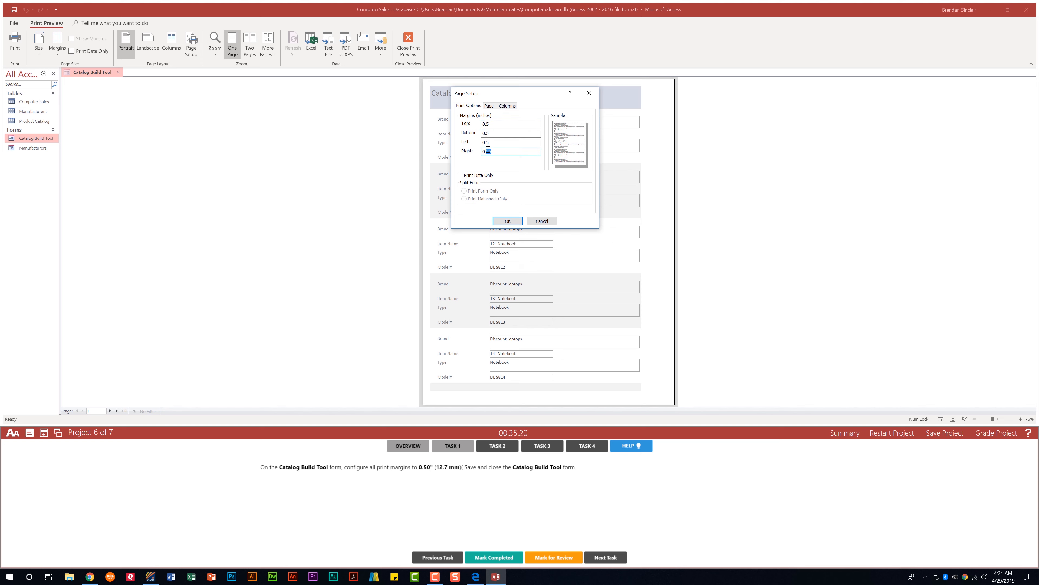
pyautogui.write('5')
pyautogui.click(509, 221)
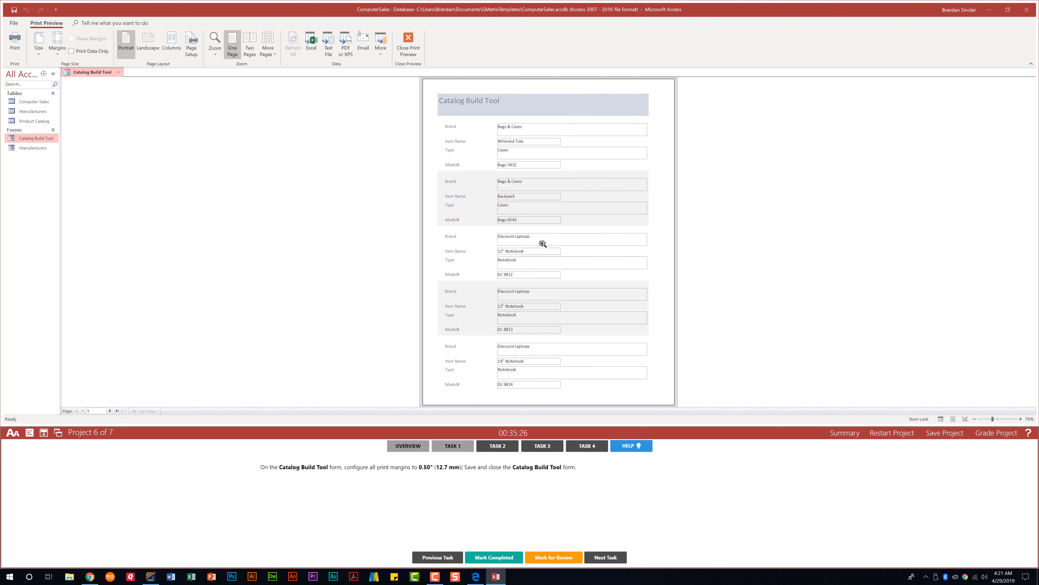
# - Close the Catalog Build Tool form, mark Task 1 completed, and move on to Task 2
pyautogui.click(118, 72)
pyautogui.click(500, 552)
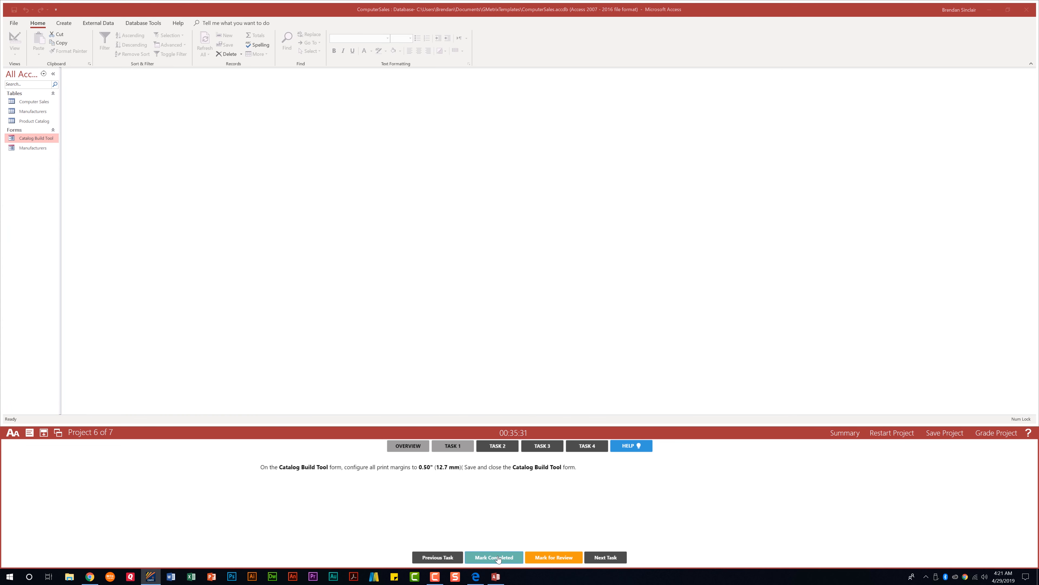
pyautogui.click(507, 448)
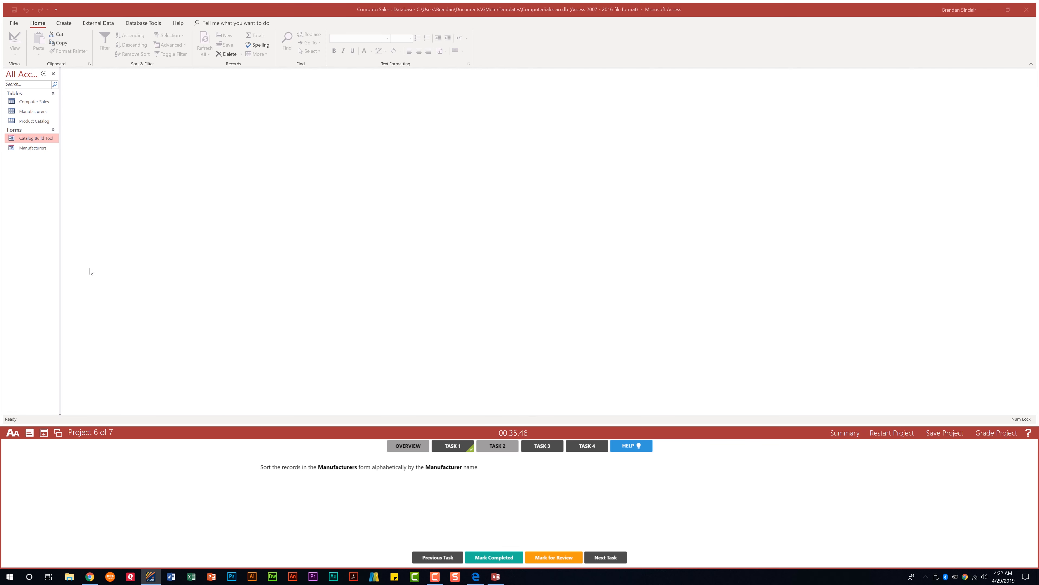
# - Open the Manufacturers form and sort its records in ascending order by the Manufacturer field
pyautogui.doubleClick(39, 150)
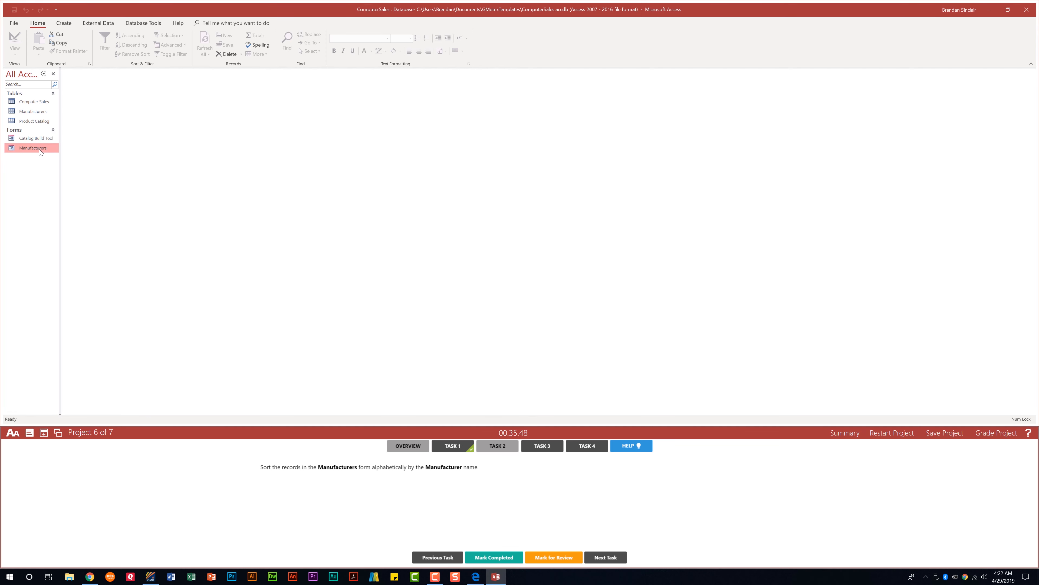
pyautogui.click(162, 121)
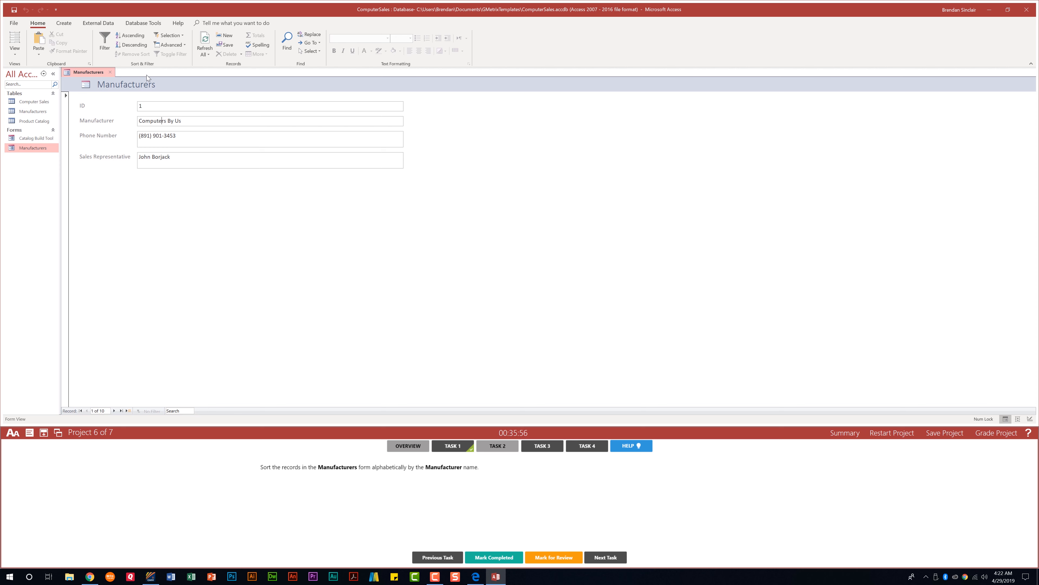
pyautogui.click(139, 37)
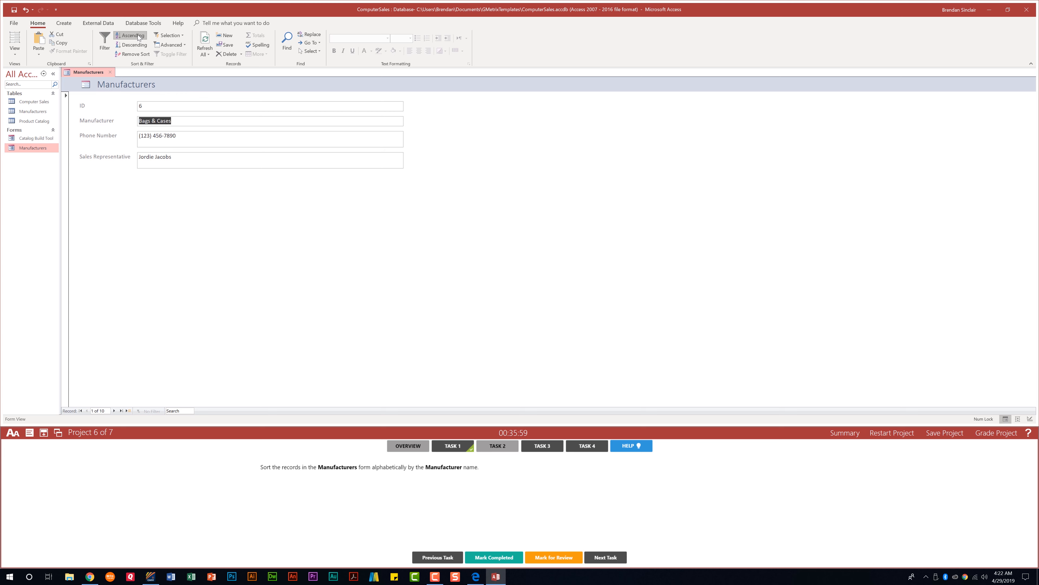
# - Close the Manufacturers form, mark Task 2 completed, and move on to Task 3
pyautogui.click(109, 72)
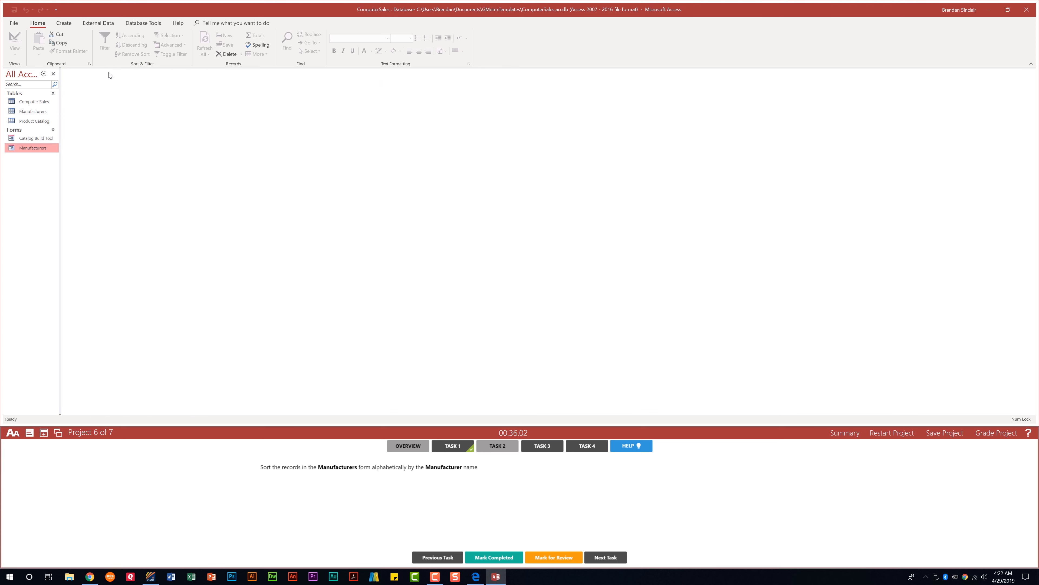
pyautogui.click(495, 557)
pyautogui.click(551, 447)
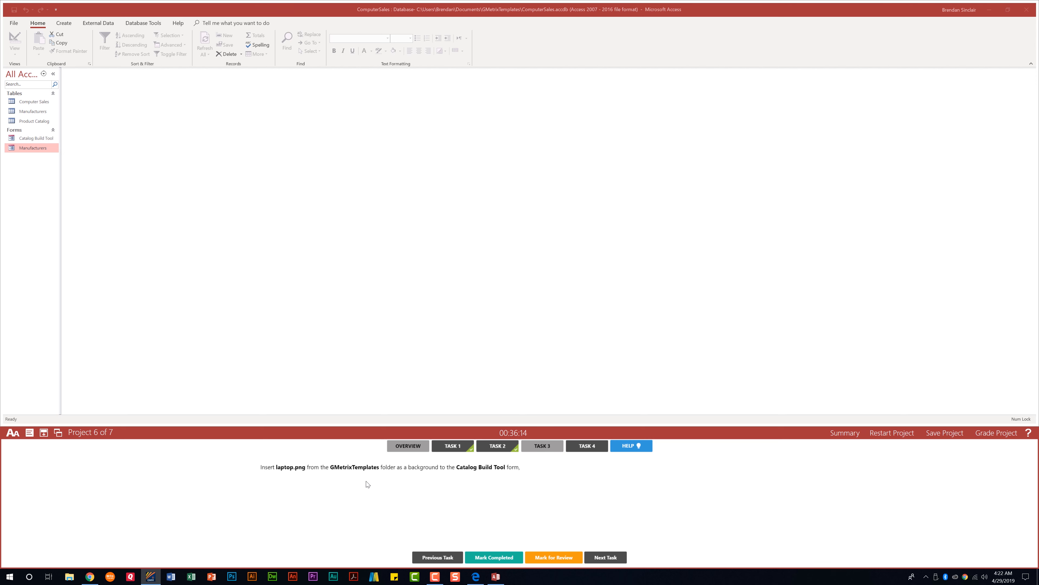
# - Open the Catalog Build Tool form in Design View and insert laptop.png from the GMetrixTemplates folder as its background image
pyautogui.rightClick(42, 138)
pyautogui.click(72, 163)
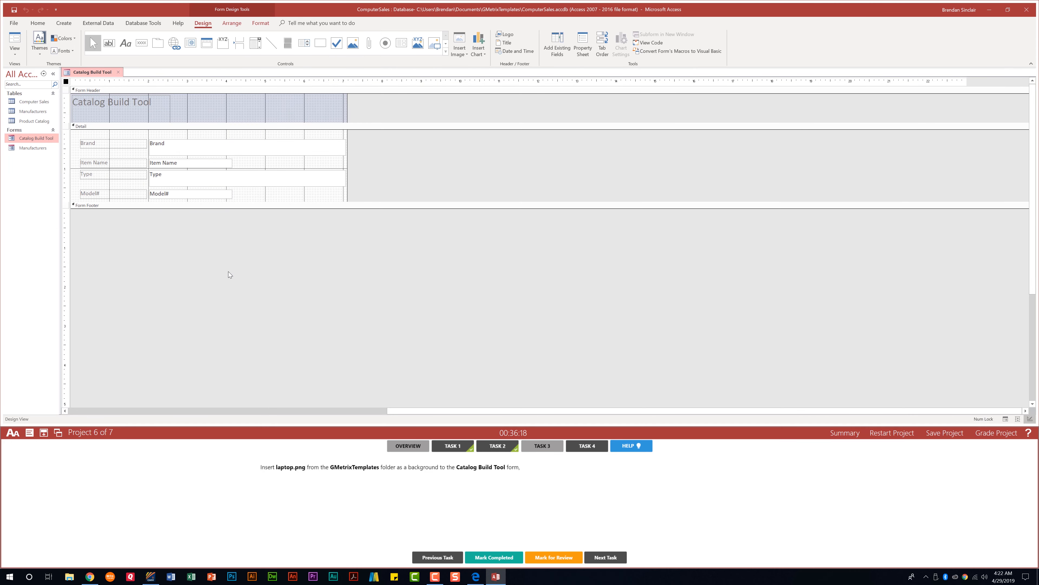
pyautogui.click(260, 23)
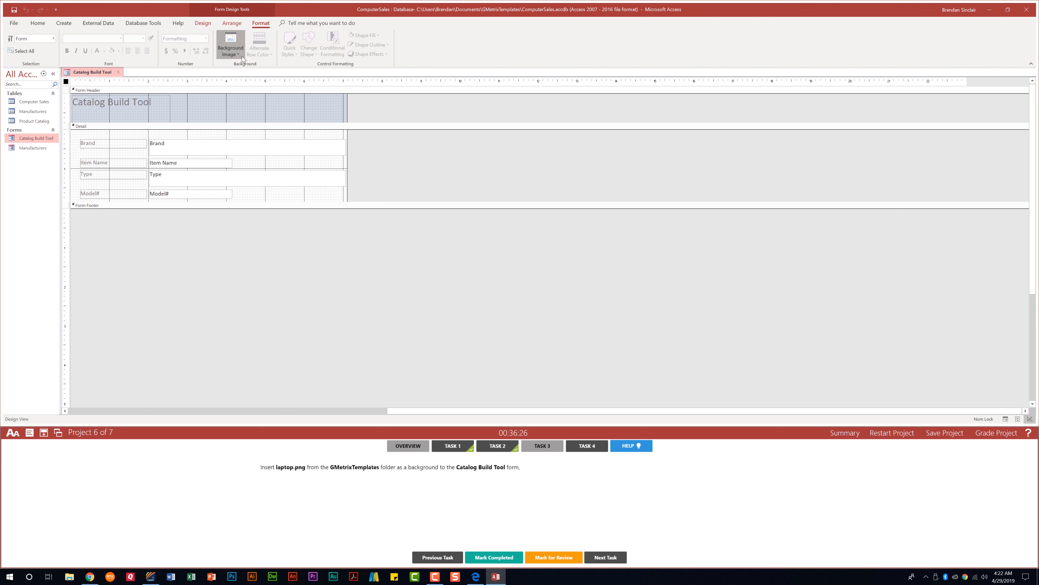
pyautogui.click(242, 56)
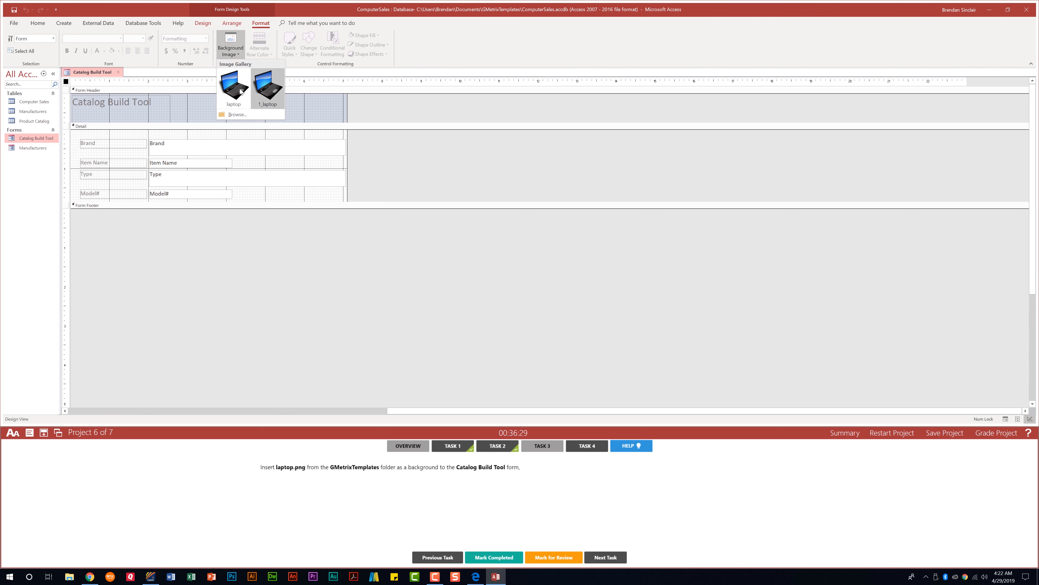
pyautogui.click(245, 116)
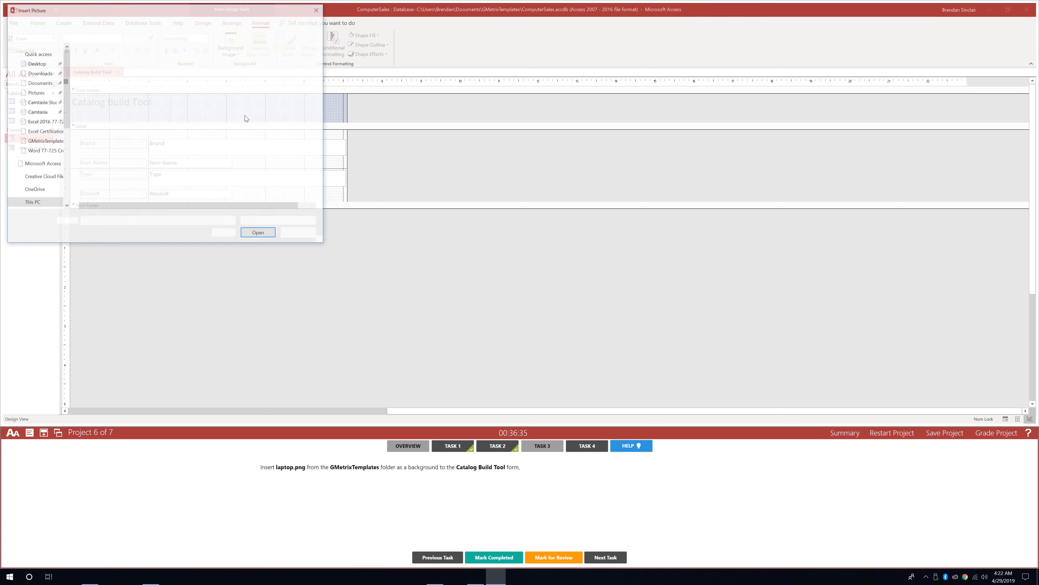
pyautogui.click(107, 74)
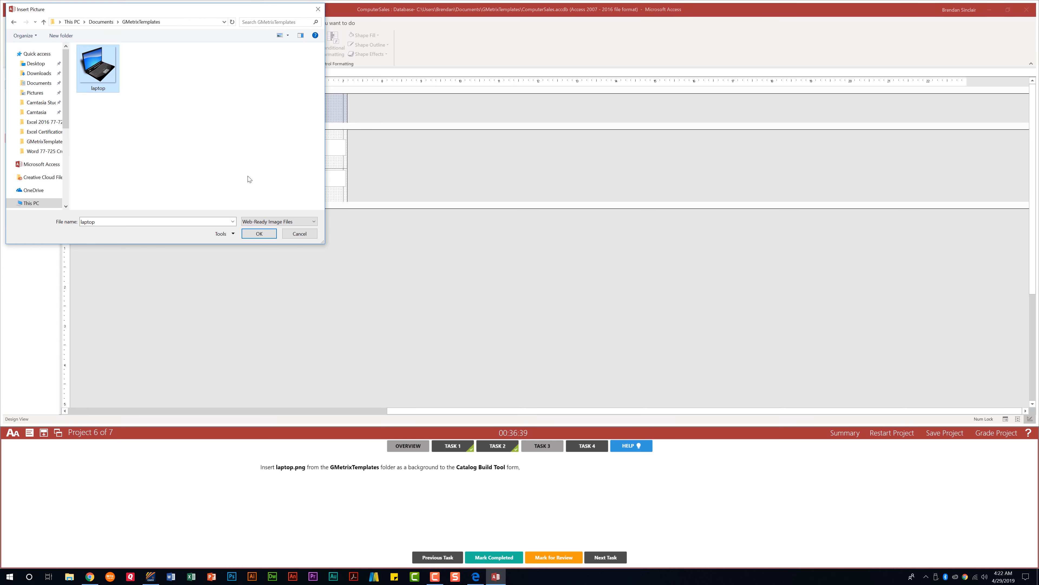
pyautogui.click(266, 237)
# - Close the Catalog Build Tool form, mark Task 3 completed, and move on to Task 4
pyautogui.click(118, 72)
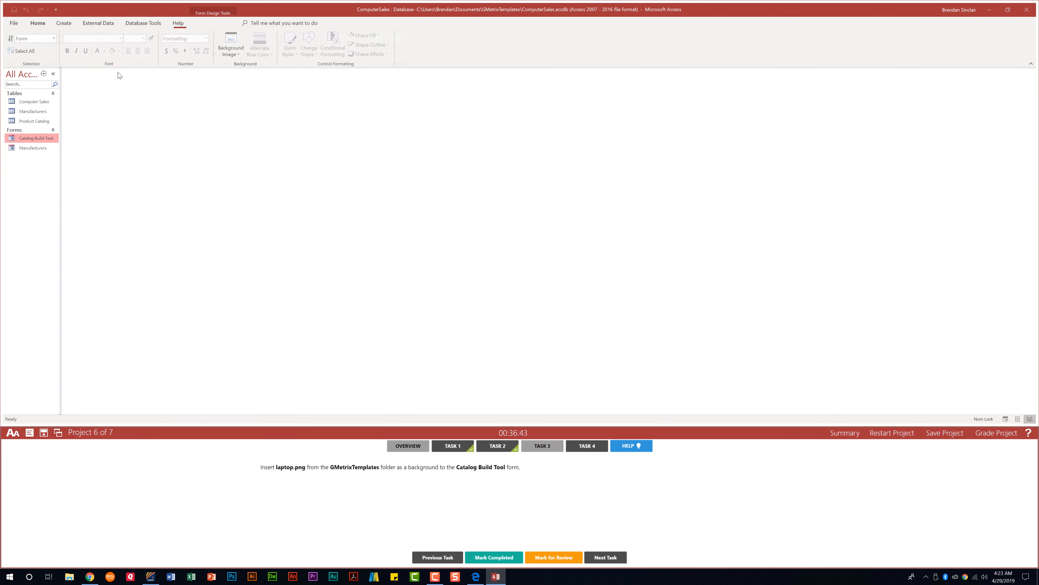
pyautogui.click(494, 556)
pyautogui.click(599, 449)
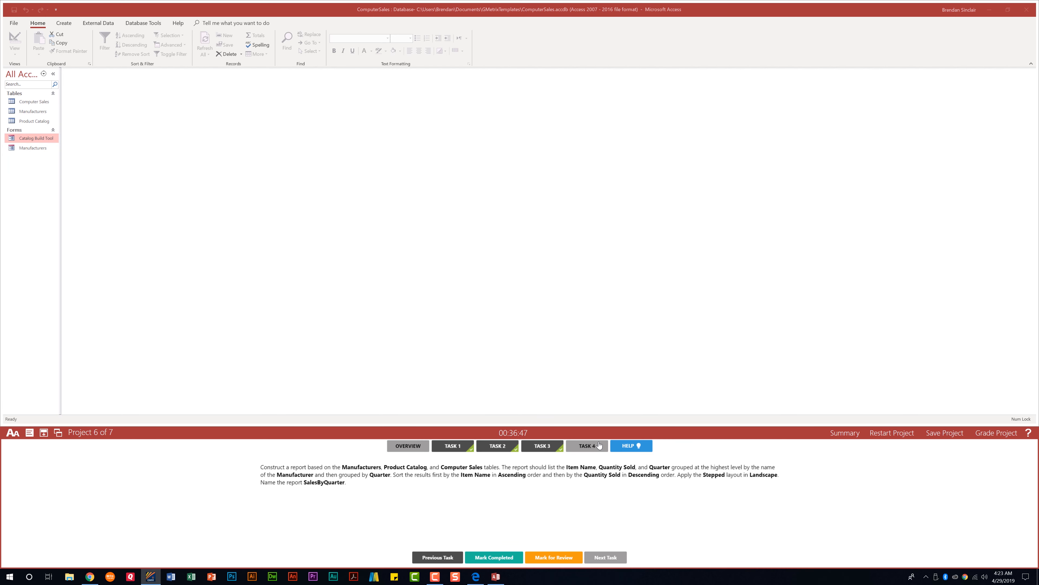
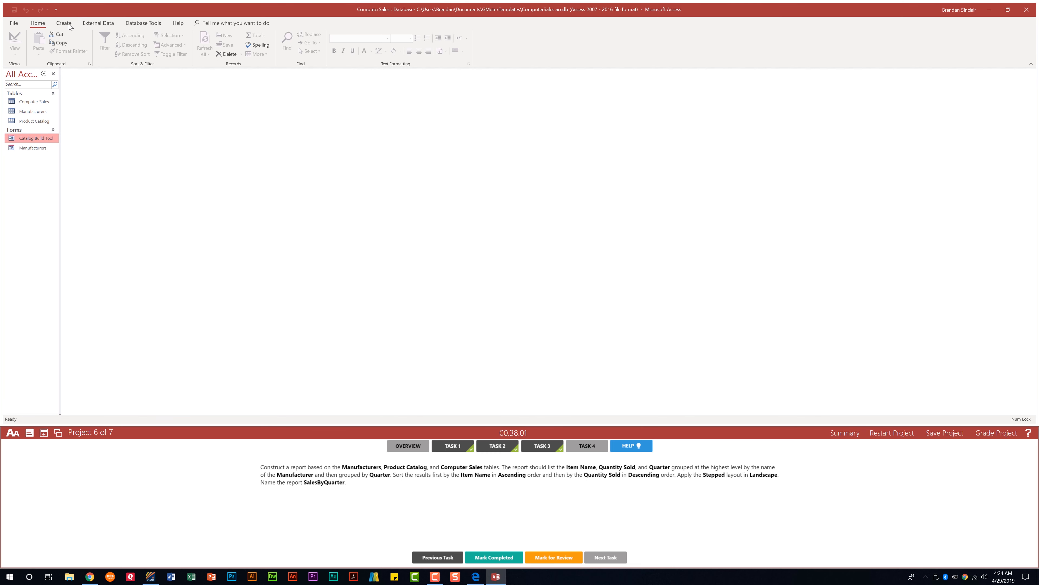
# - Start the Report Wizard and add the Manufacturer field from the Manufacturers table to the report
pyautogui.click(64, 24)
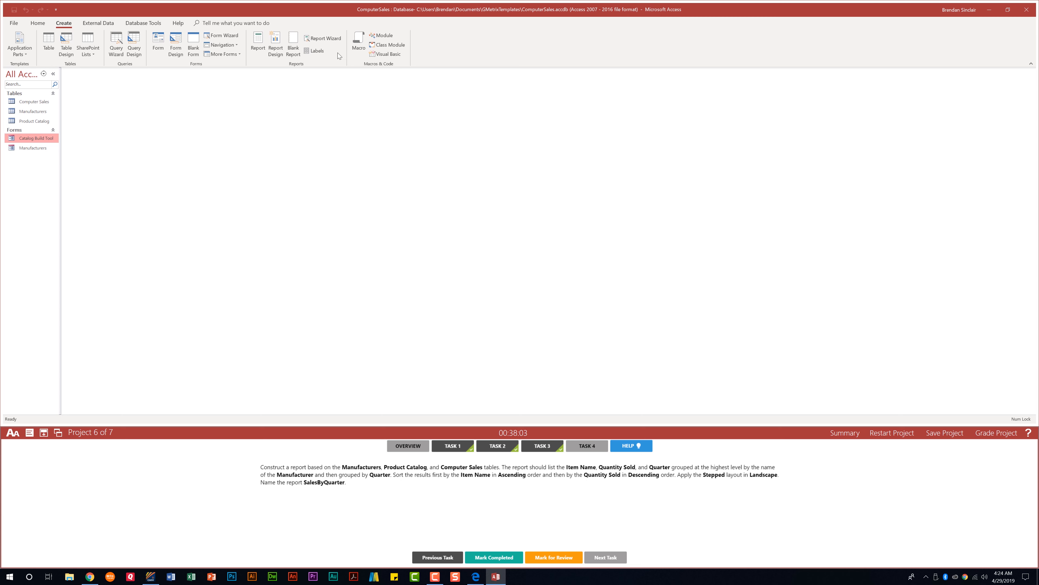
pyautogui.click(334, 37)
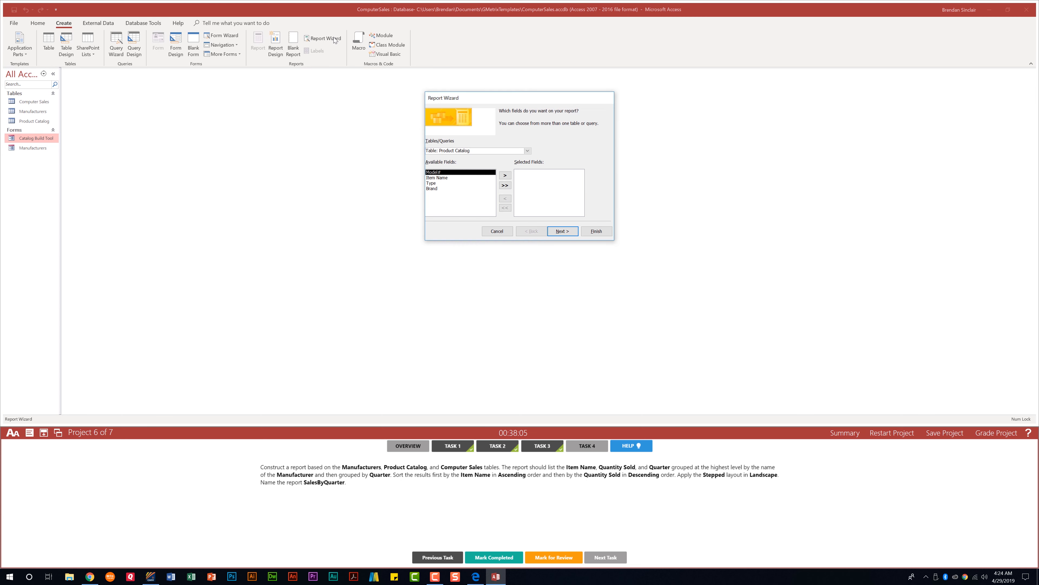
pyautogui.click(528, 150)
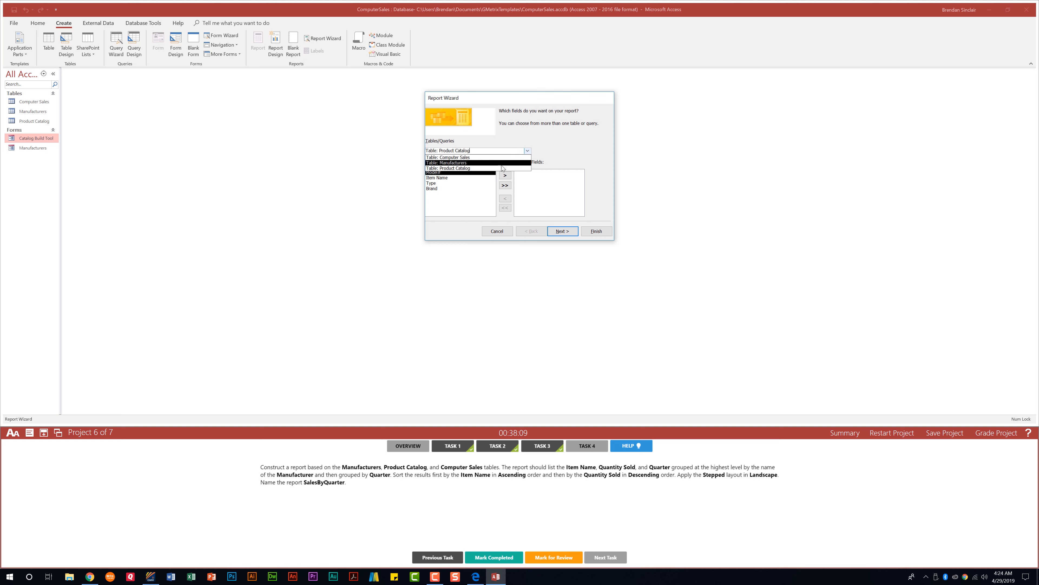
pyautogui.click(483, 163)
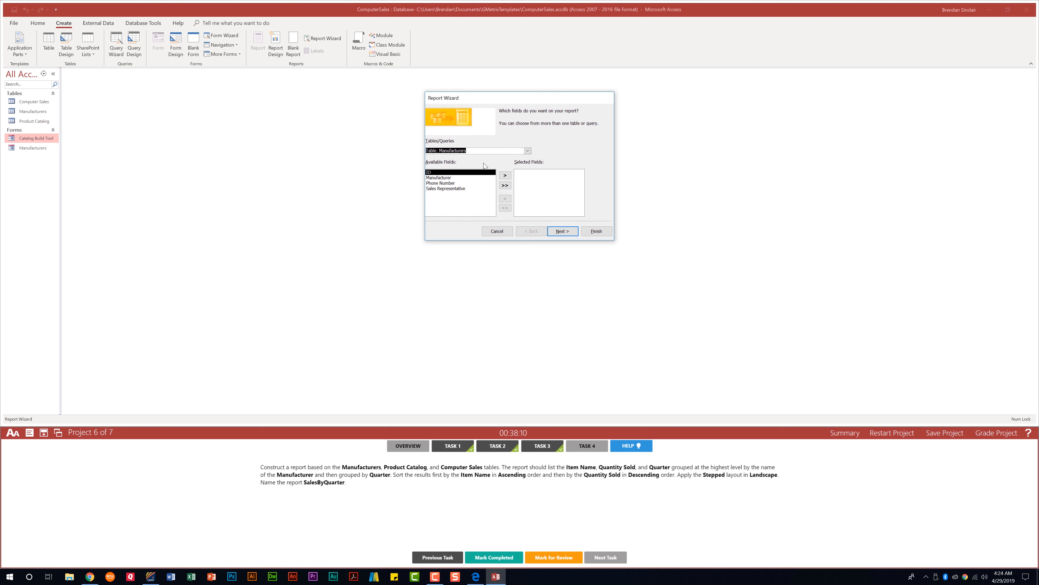
pyautogui.click(447, 178)
pyautogui.click(505, 176)
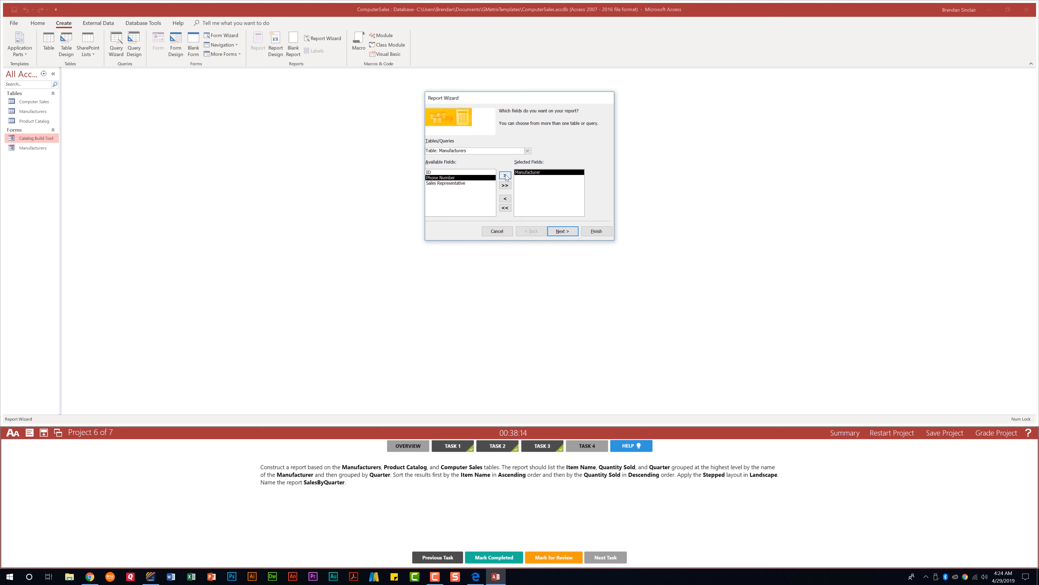
# - Add the Item Name field from the Product Catalog table to the report's selected fields
pyautogui.click(528, 151)
pyautogui.click(527, 151)
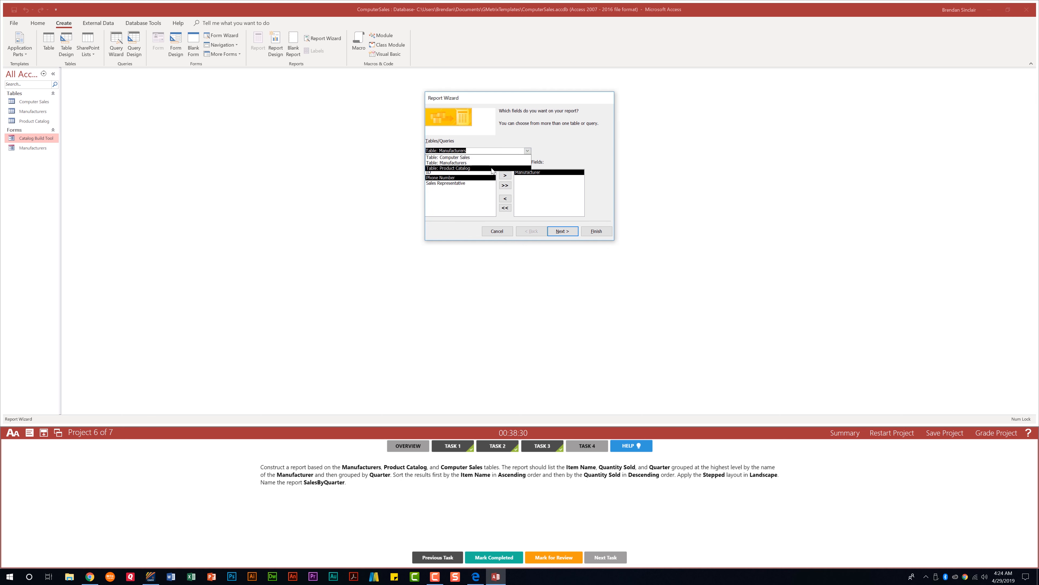
pyautogui.click(492, 168)
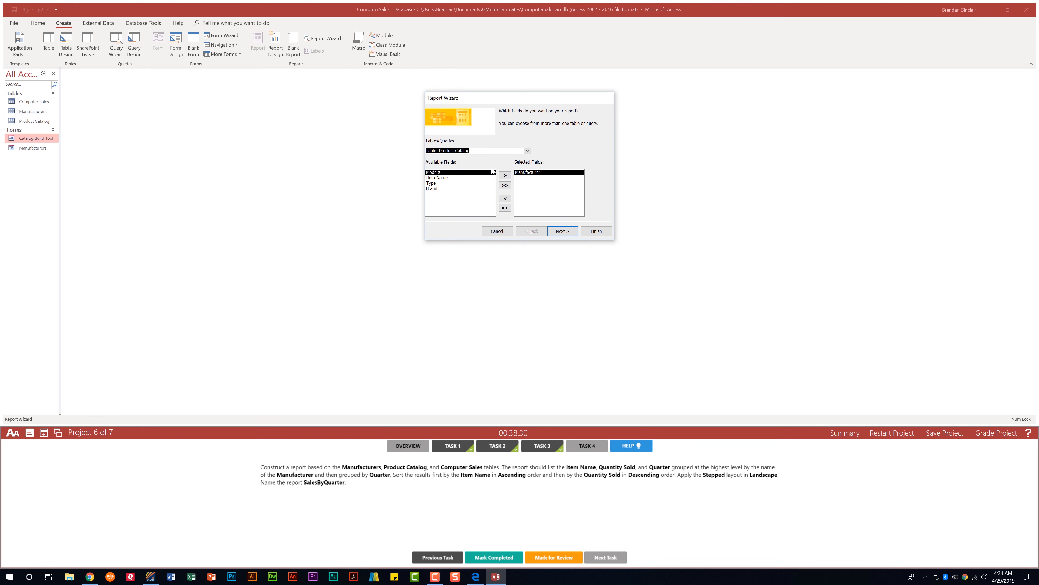
pyautogui.click(437, 178)
pyautogui.click(505, 176)
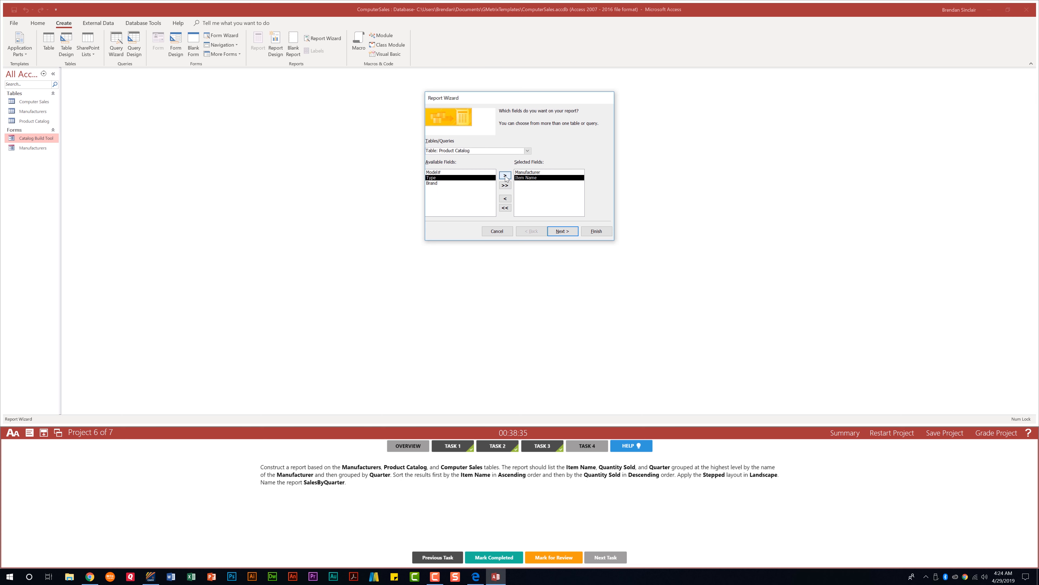
# - Add the Quarter and Quantity Sold fields from the Computer Sales table and continue to the grouping options
pyautogui.click(528, 151)
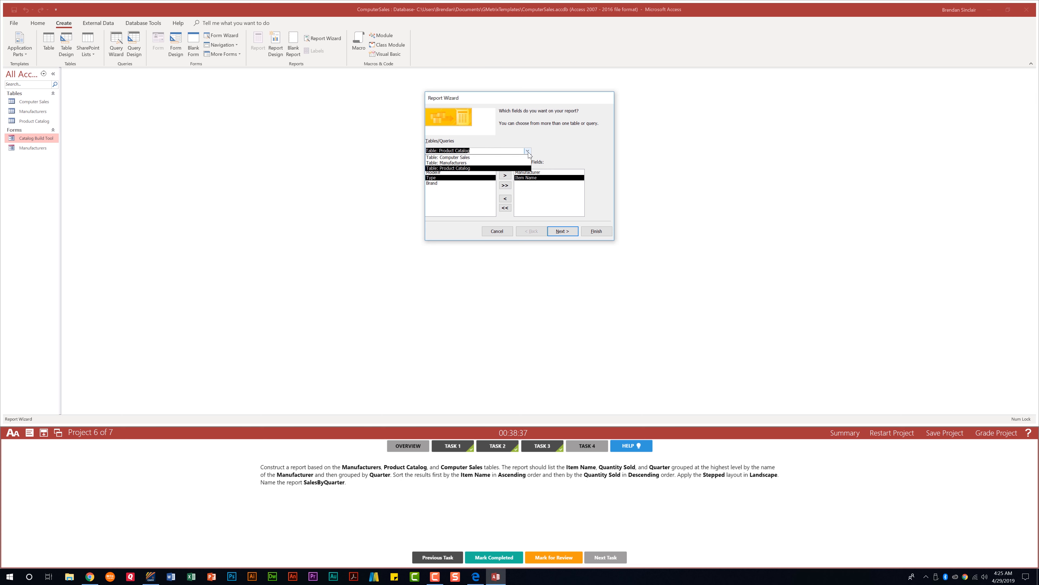
pyautogui.click(511, 158)
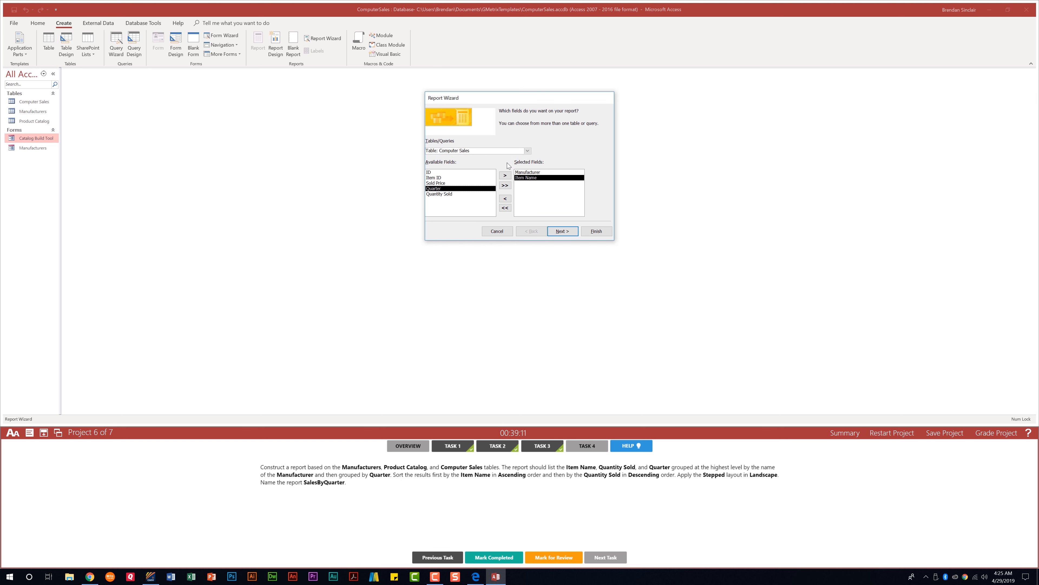
pyautogui.click(507, 176)
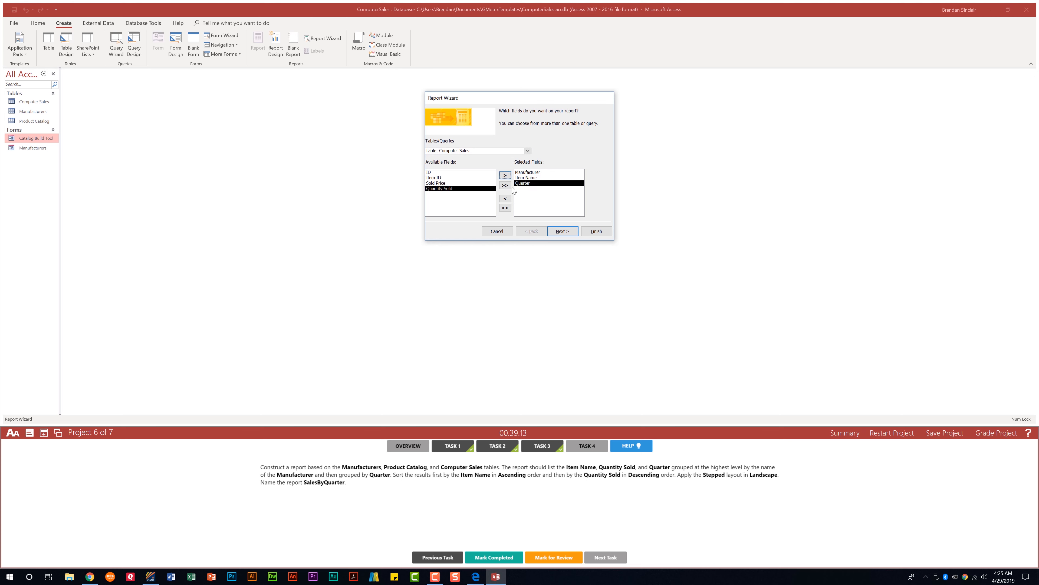
pyautogui.click(505, 175)
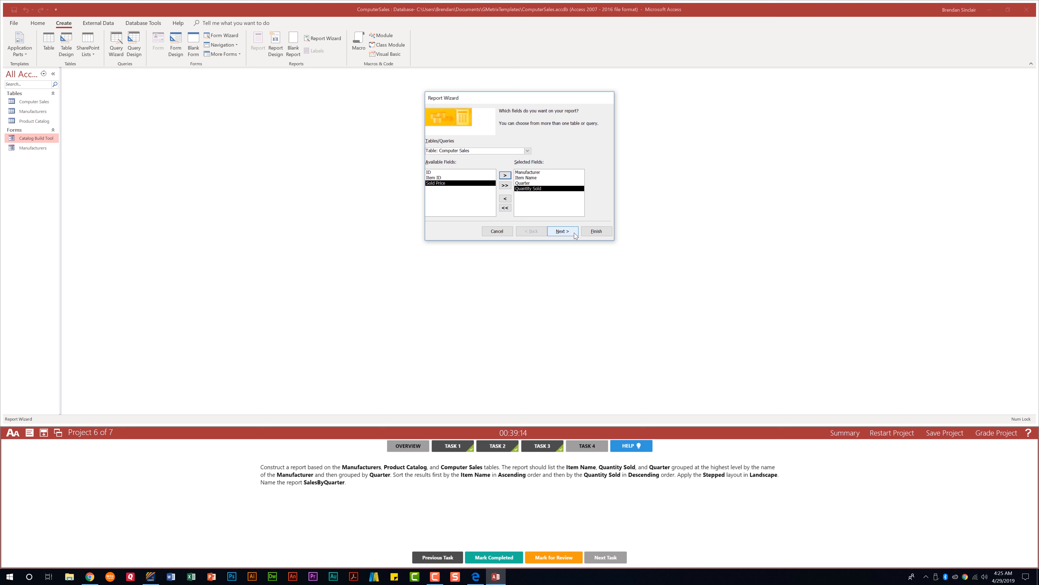
pyautogui.click(563, 231)
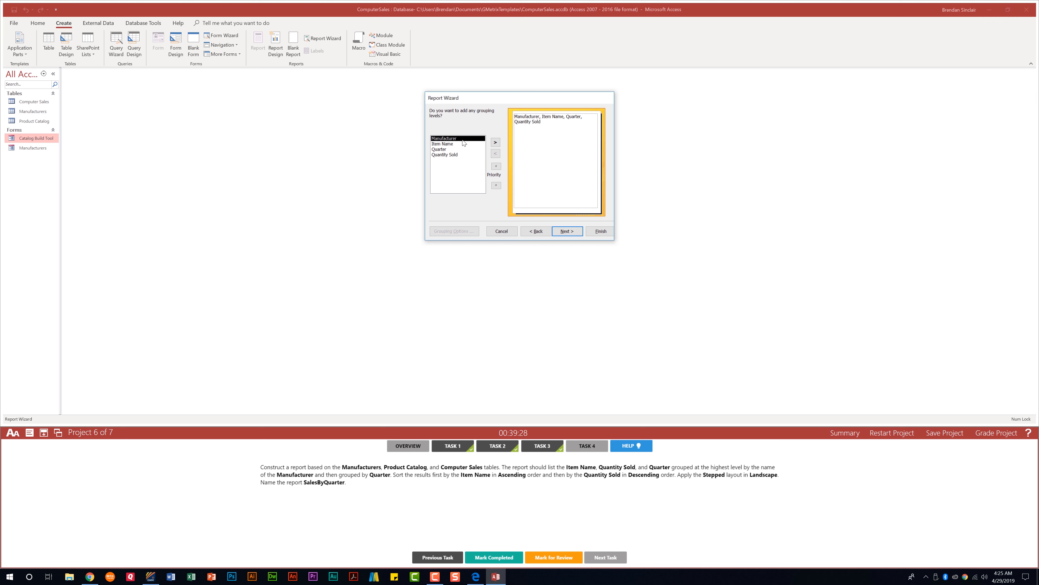
# - Group the report by Manufacturer at the highest level, with Quarter as the second grouping level
pyautogui.click(495, 143)
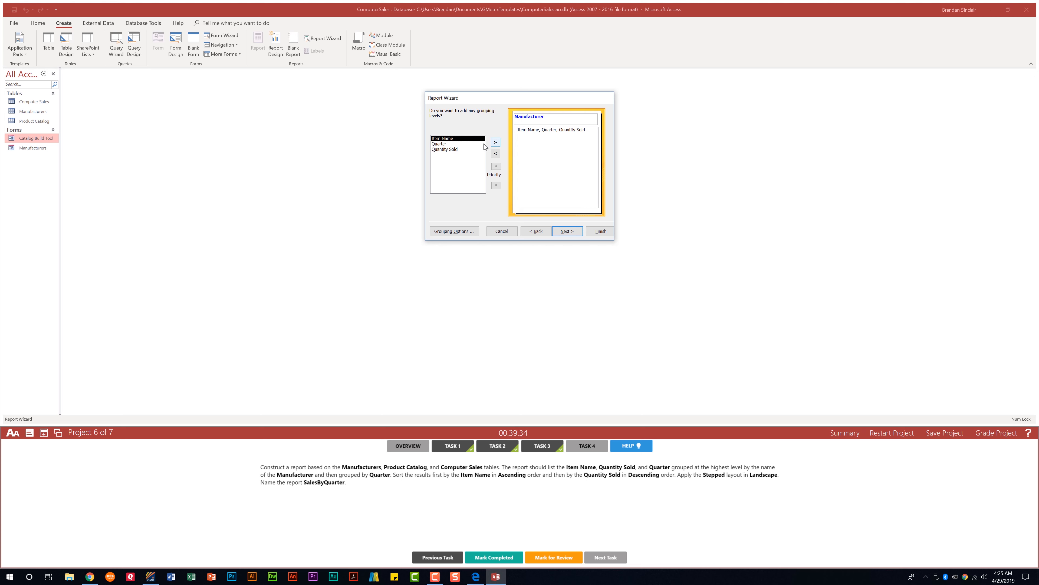
pyautogui.click(450, 144)
pyautogui.click(496, 142)
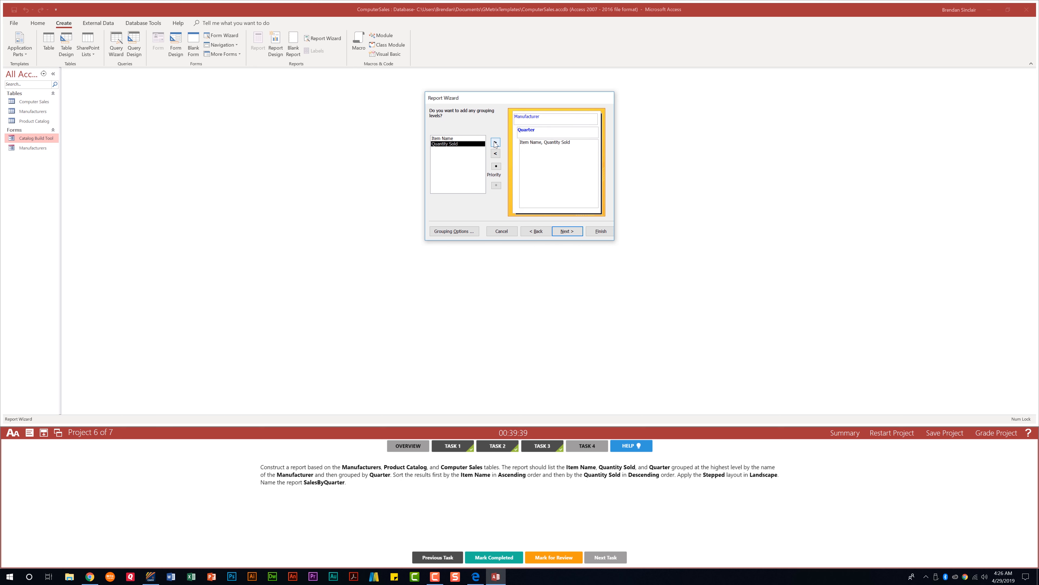
pyautogui.click(567, 231)
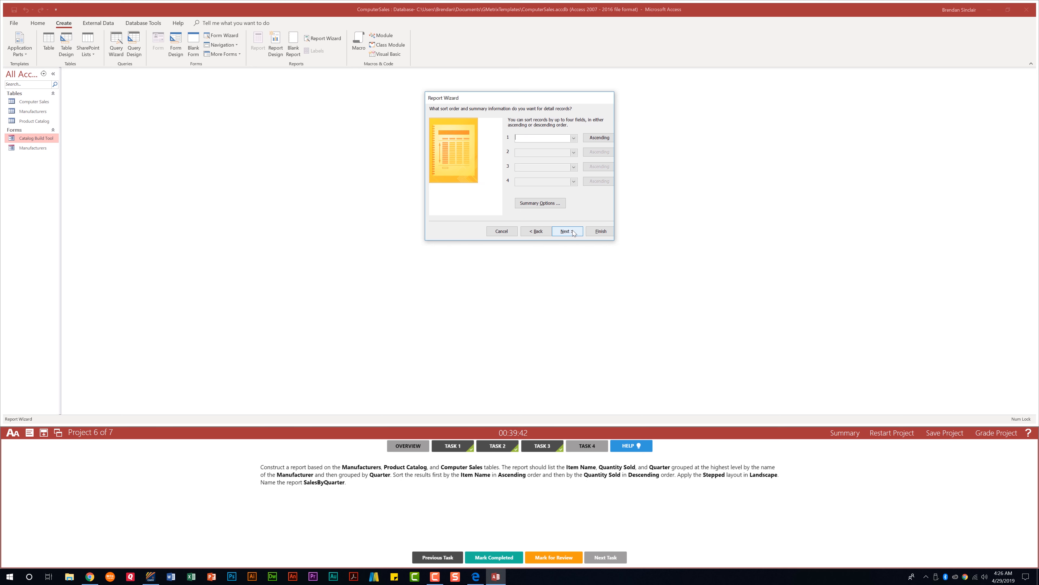
# - Sort the report's detail records by Item Name ascending, with Quantity Sold descending as the second sort field
pyautogui.click(573, 139)
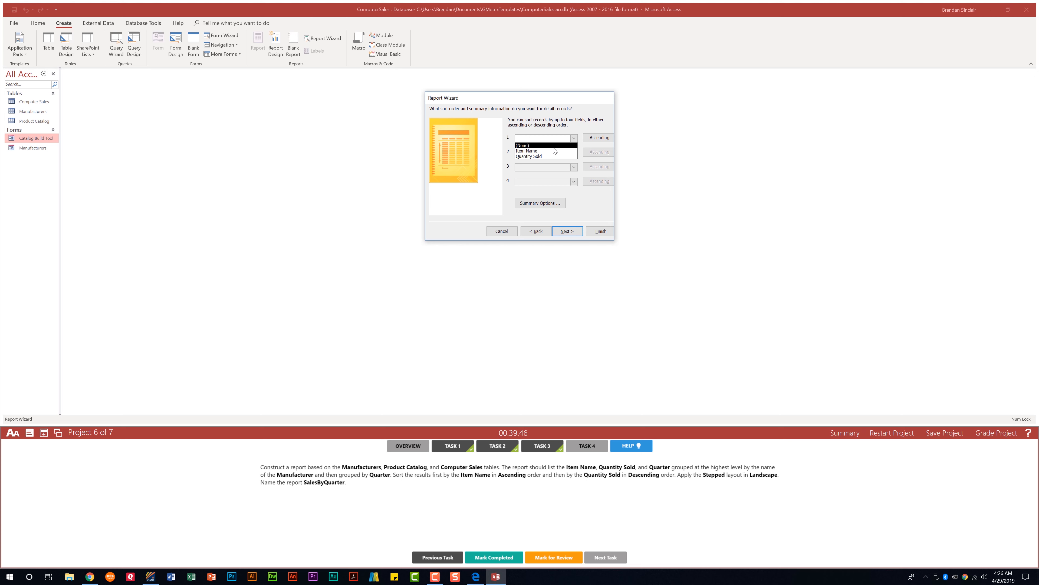
pyautogui.click(536, 151)
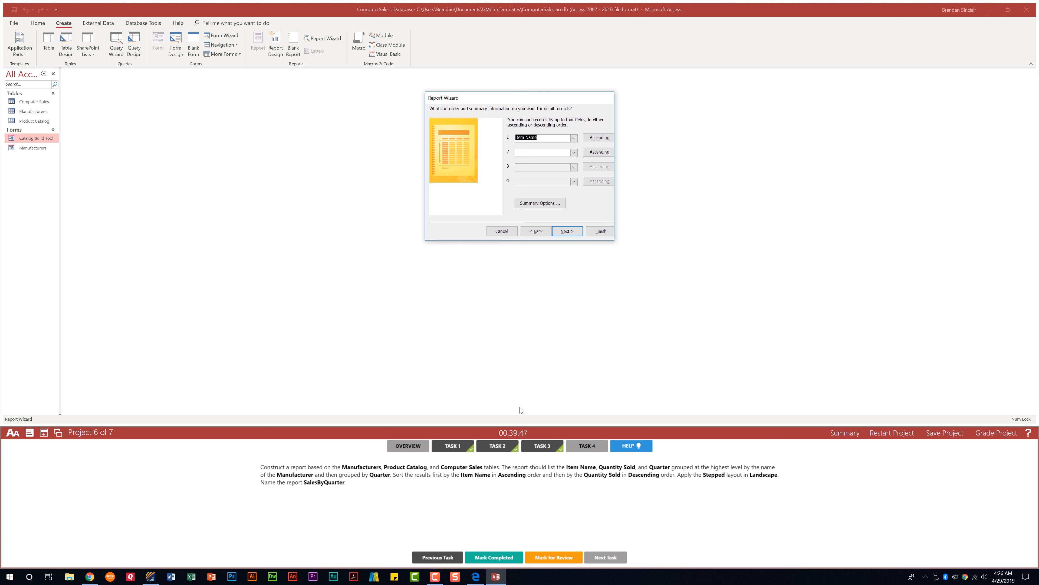
pyautogui.click(574, 153)
pyautogui.click(541, 168)
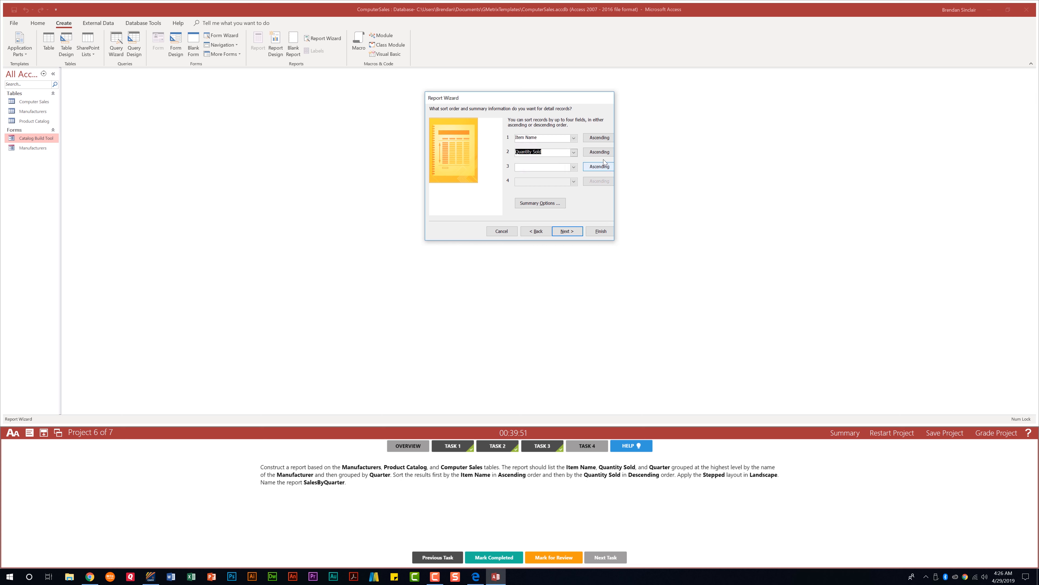
pyautogui.click(600, 154)
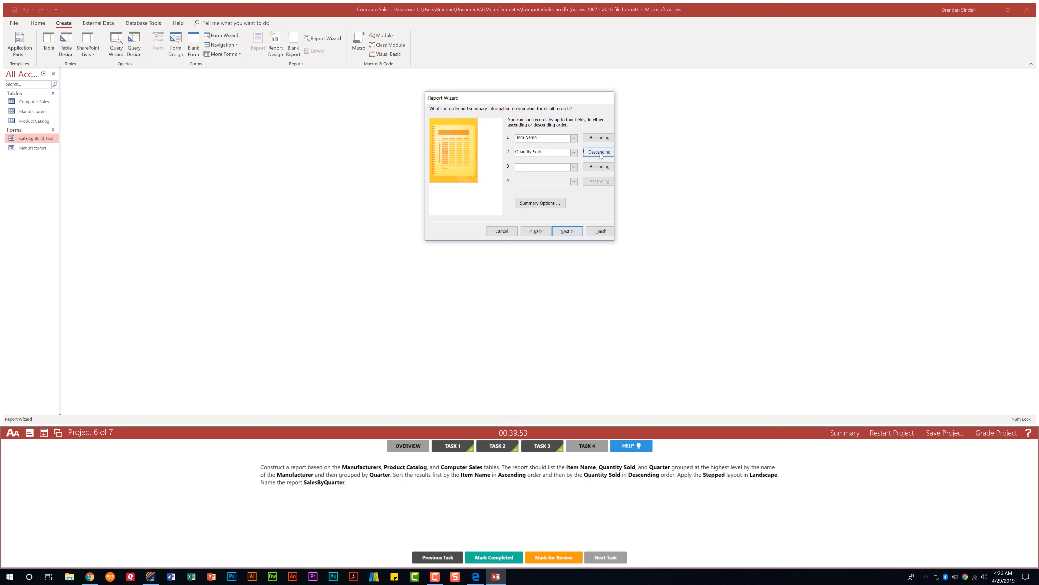
pyautogui.click(571, 233)
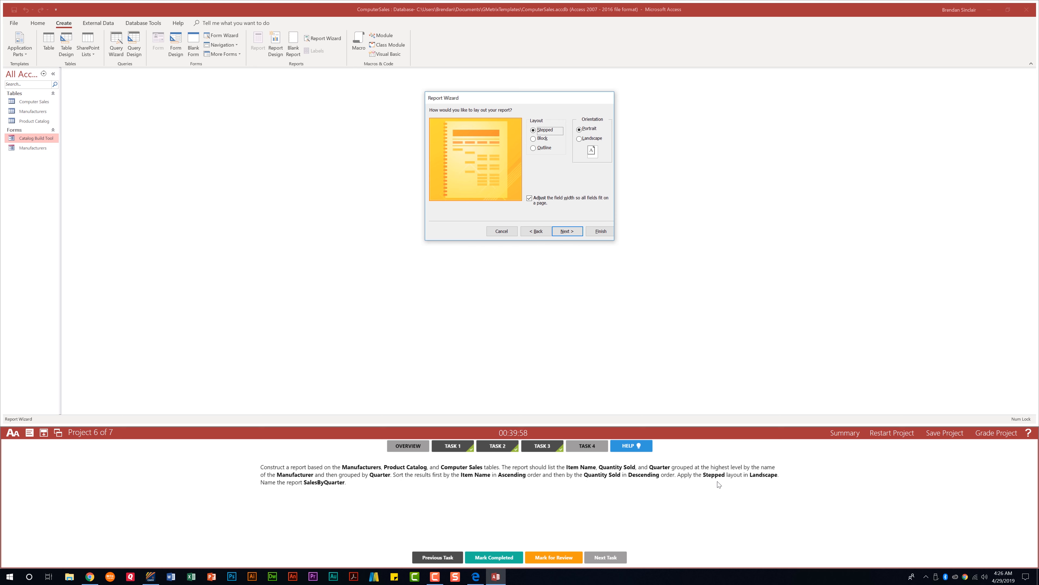
# - Set the report's orientation to Landscape and finish the wizard with the title SalesByQuarter
pyautogui.click(587, 140)
pyautogui.click(567, 232)
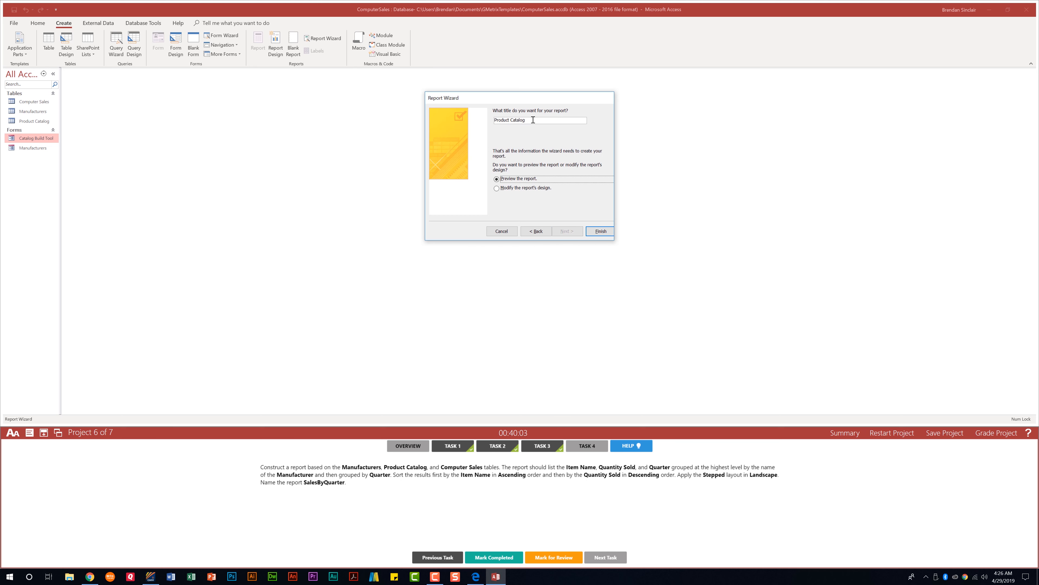
pyautogui.moveTo(538, 120); pyautogui.dragTo(493, 121)
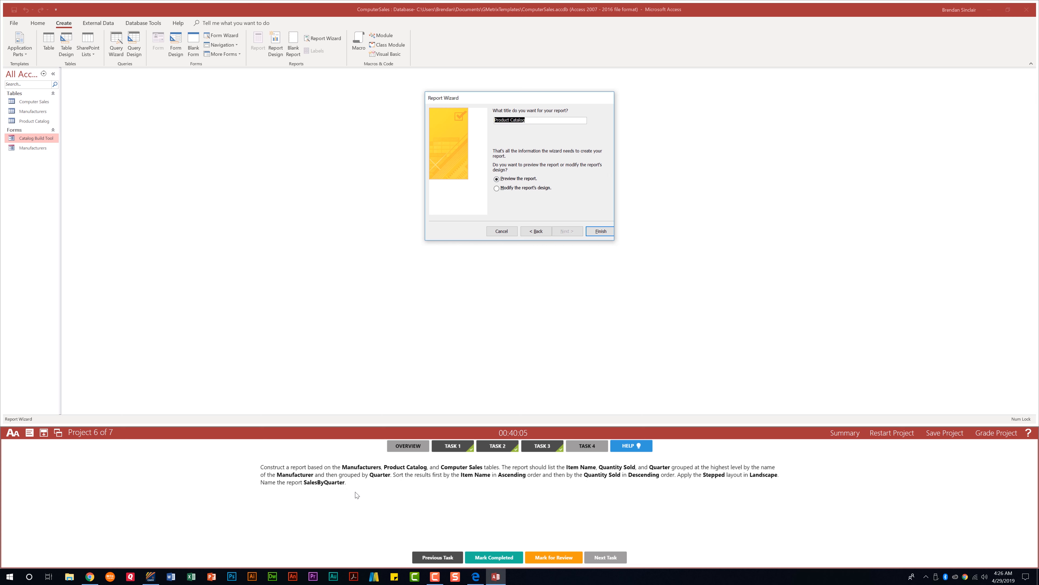
pyautogui.write('SalesByQuarter')
pyautogui.click(607, 233)
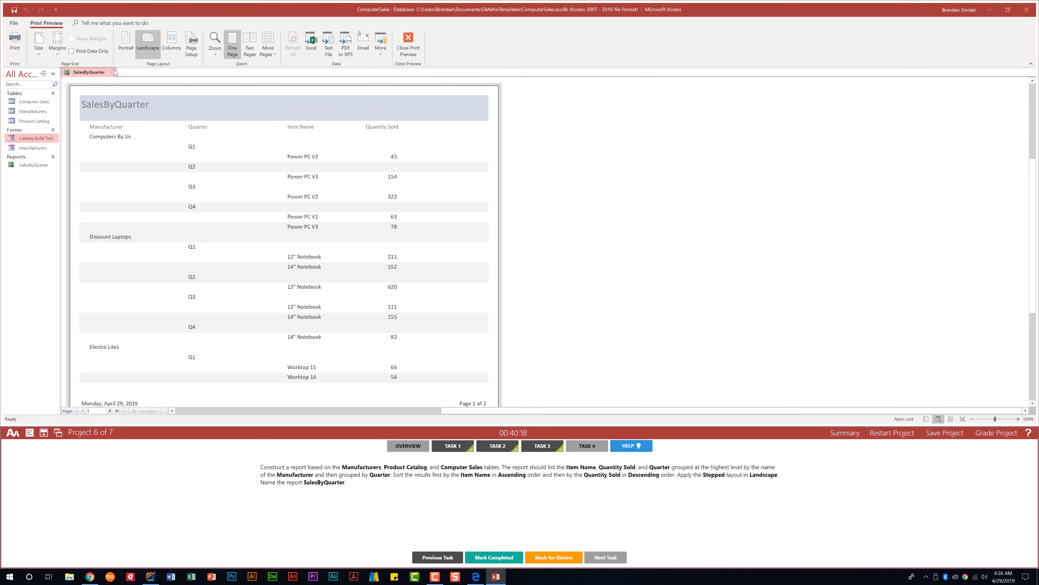
# - Close the SalesByQuarter report, mark Task 4 completed, and go to Task 1 of the Automotive project
pyautogui.click(113, 70)
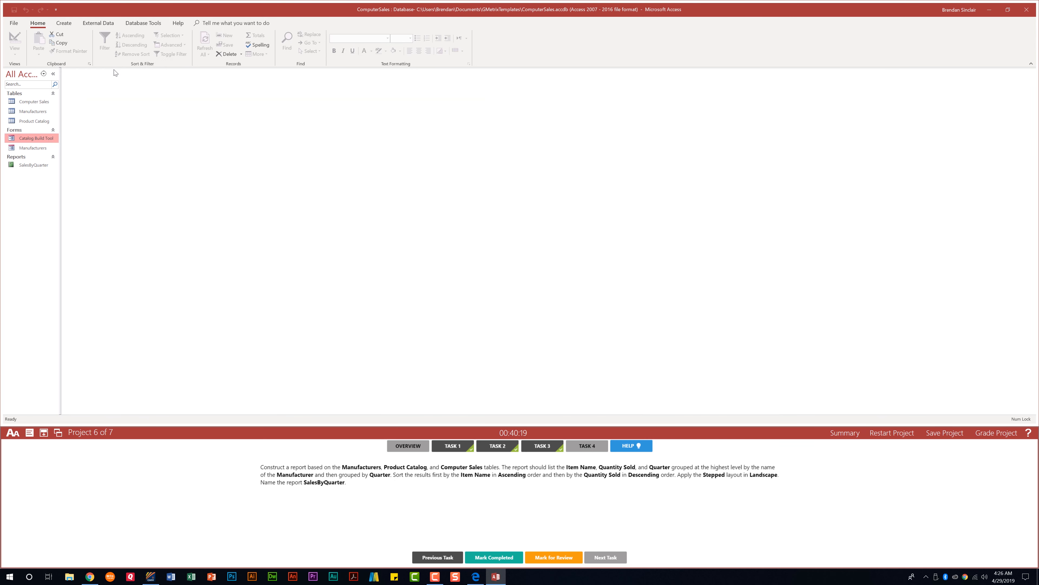
pyautogui.click(502, 556)
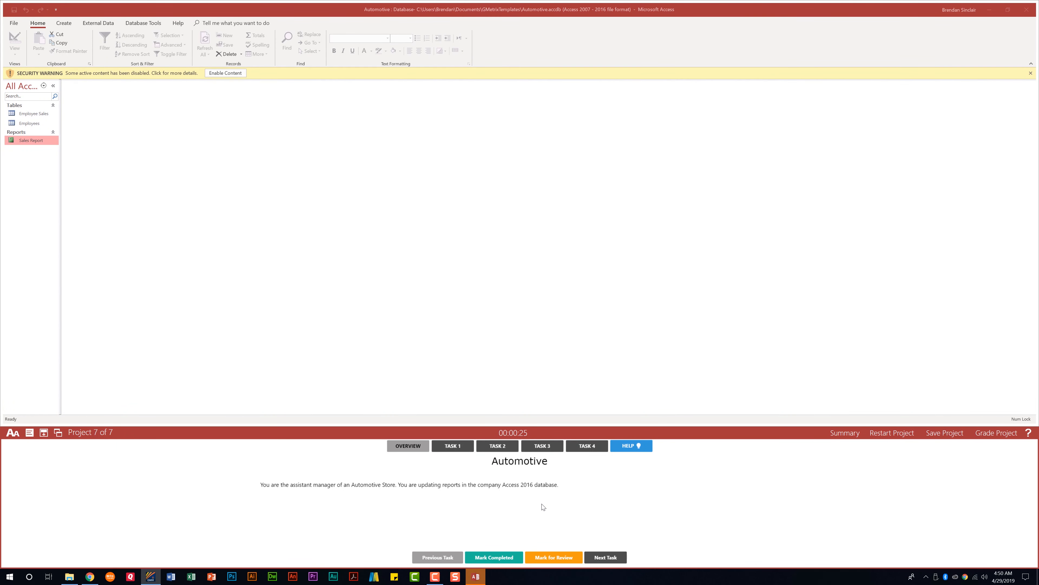
pyautogui.click(466, 450)
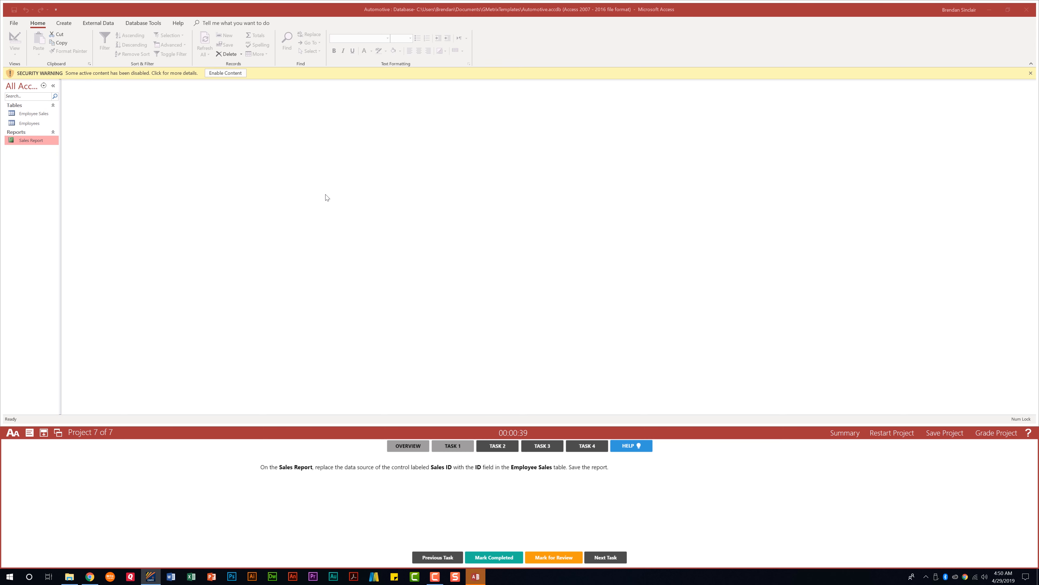
# - Enable the Automotive database's disabled content and open the Sales Report in Design View
pyautogui.click(237, 73)
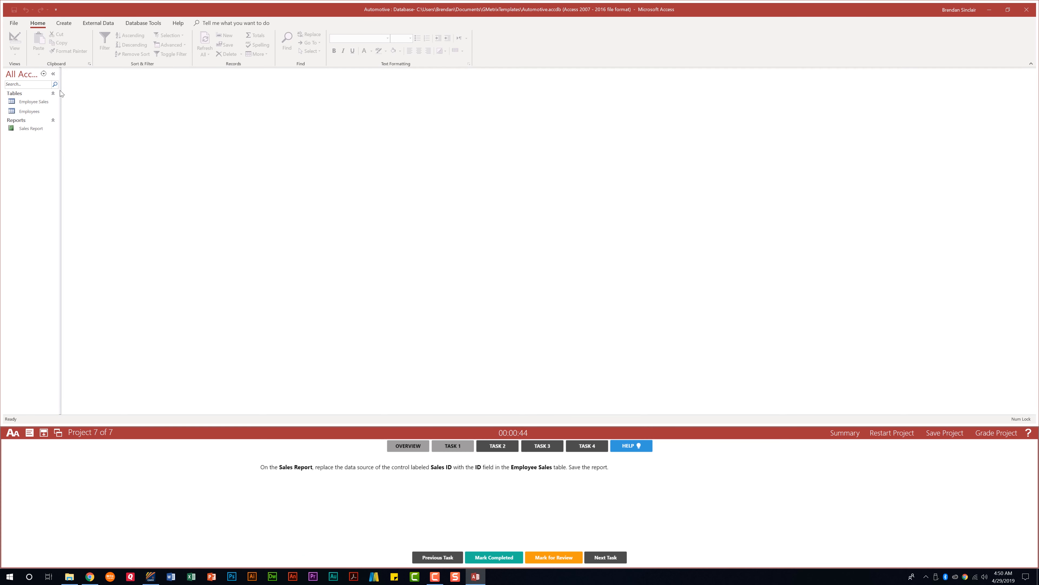
pyautogui.rightClick(28, 129)
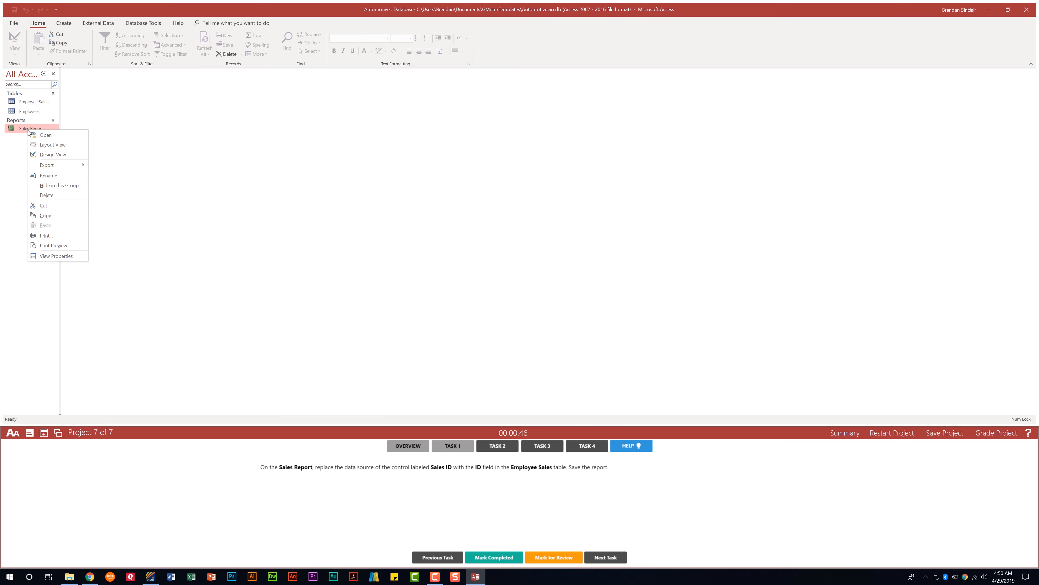
pyautogui.click(58, 155)
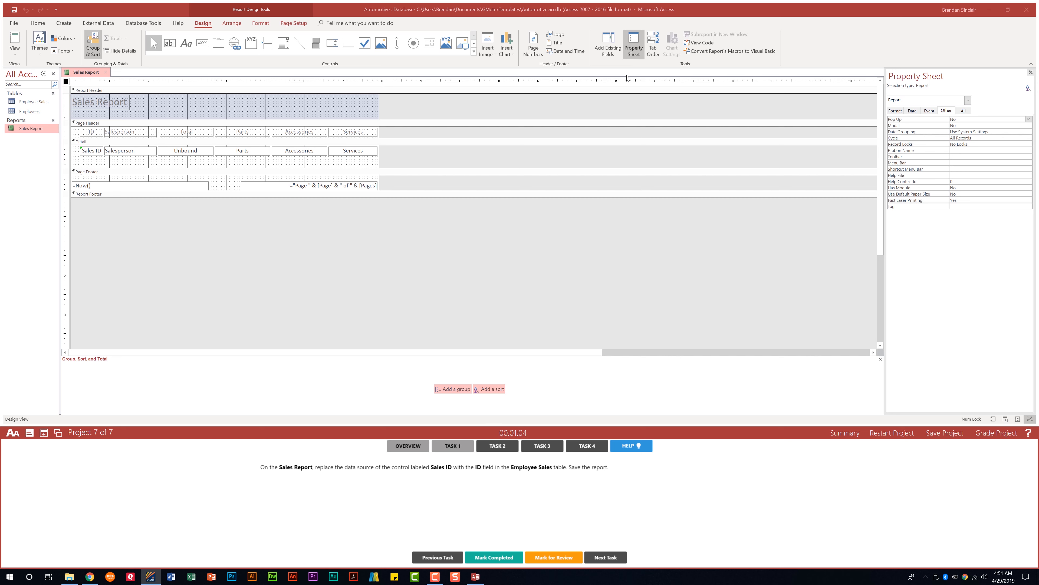
# - Set the control source of the Sales ID text box in the report's Detail section to the ID field
pyautogui.click(101, 149)
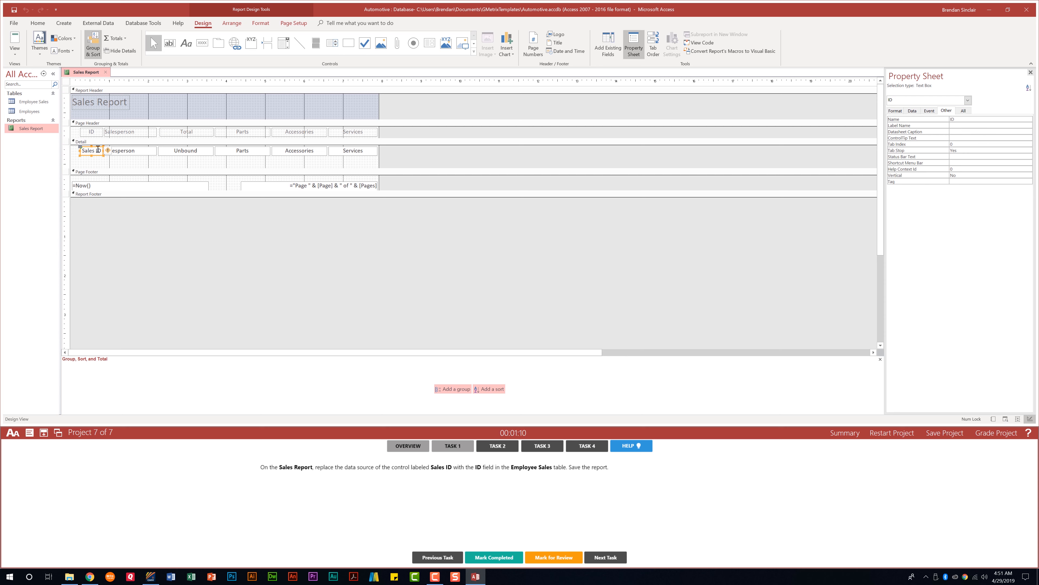
pyautogui.click(912, 111)
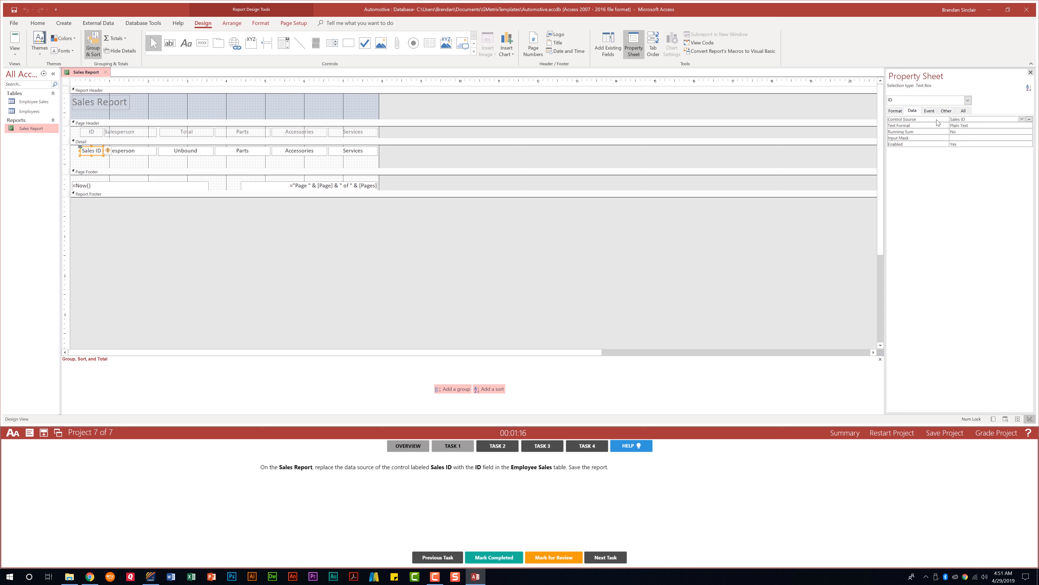
pyautogui.click(1022, 119)
pyautogui.click(982, 126)
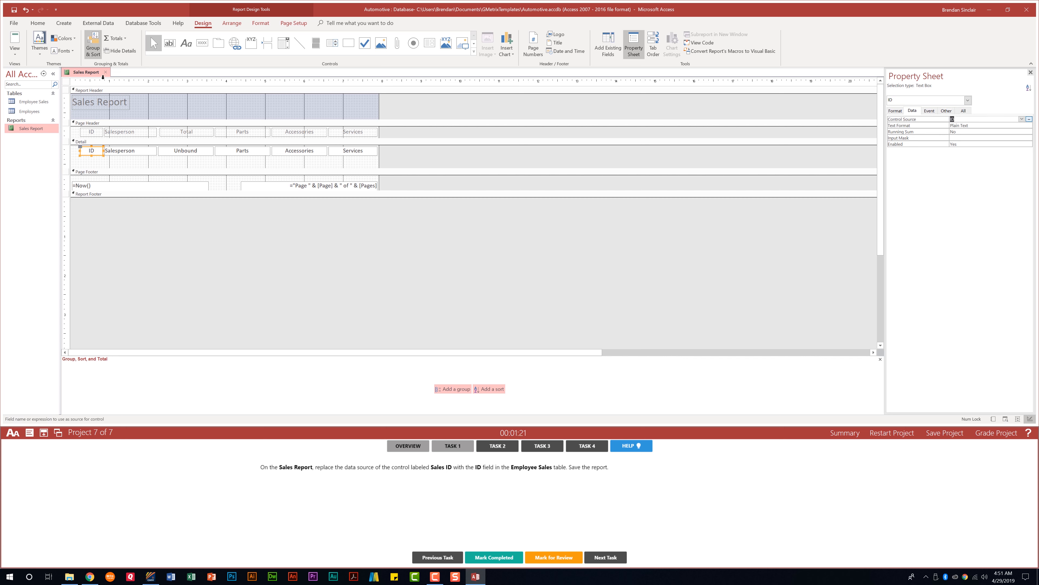
# - Save the Sales Report and mark Task 1 of the Automotive project completed
pyautogui.rightClick(89, 71)
pyautogui.click(99, 77)
pyautogui.click(494, 558)
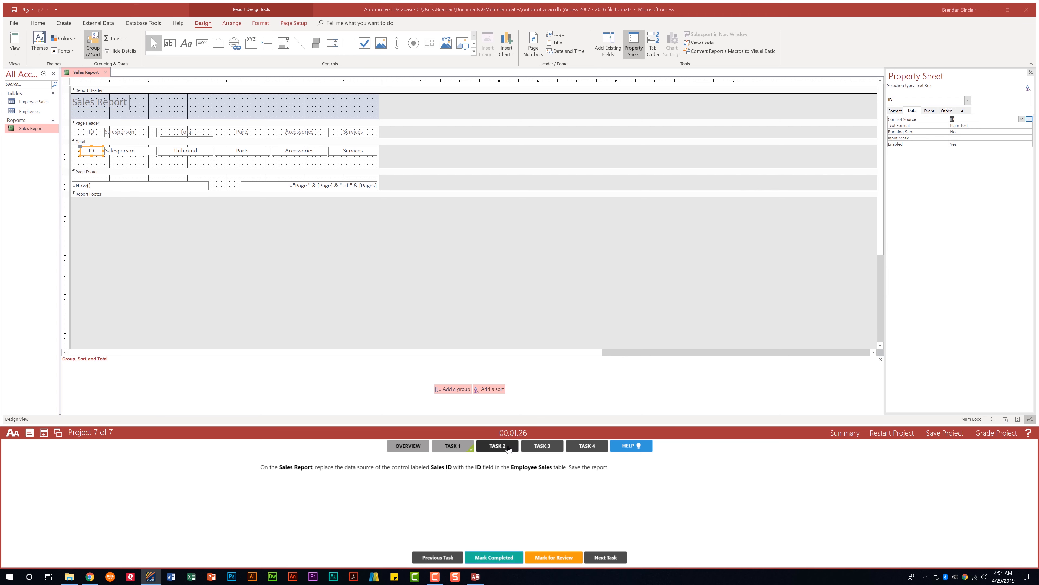